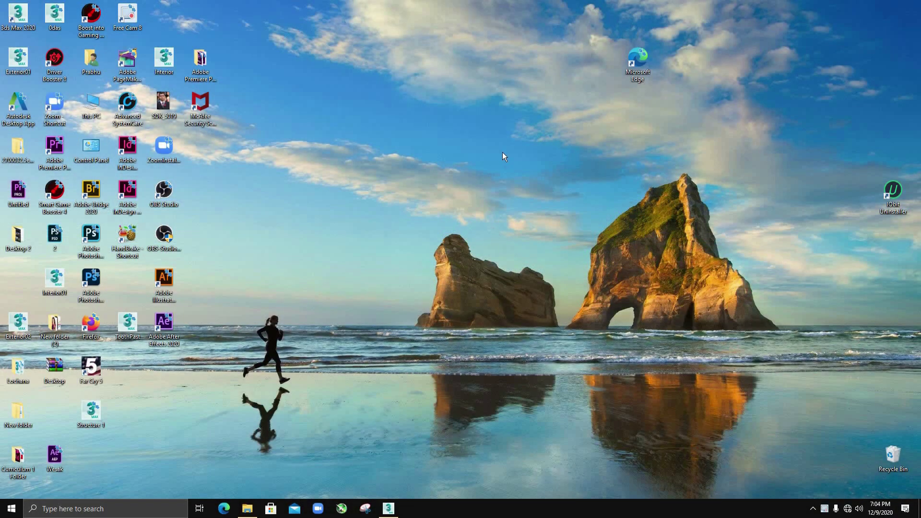
- Restore the untitled 3ds Max 2020 window from the taskbar
{"action": "left_click", "coordinate": [389, 508]}
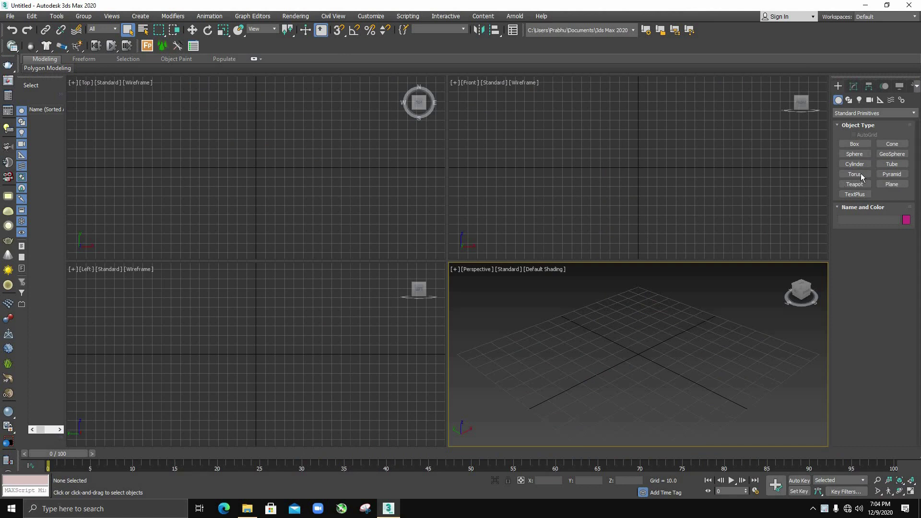
- Activate the Front viewport and bring up the Rendering menu
{"action": "left_click", "coordinate": [536, 163]}
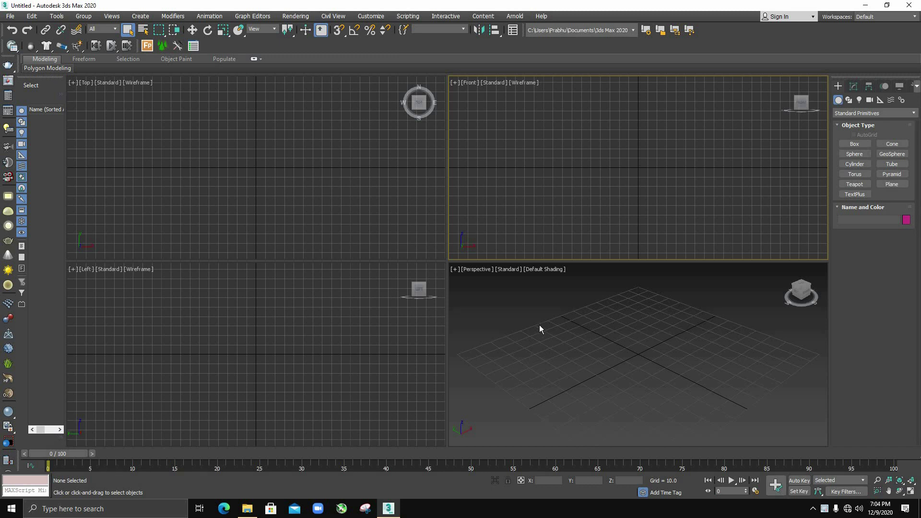
{"action": "left_click", "coordinate": [295, 18]}
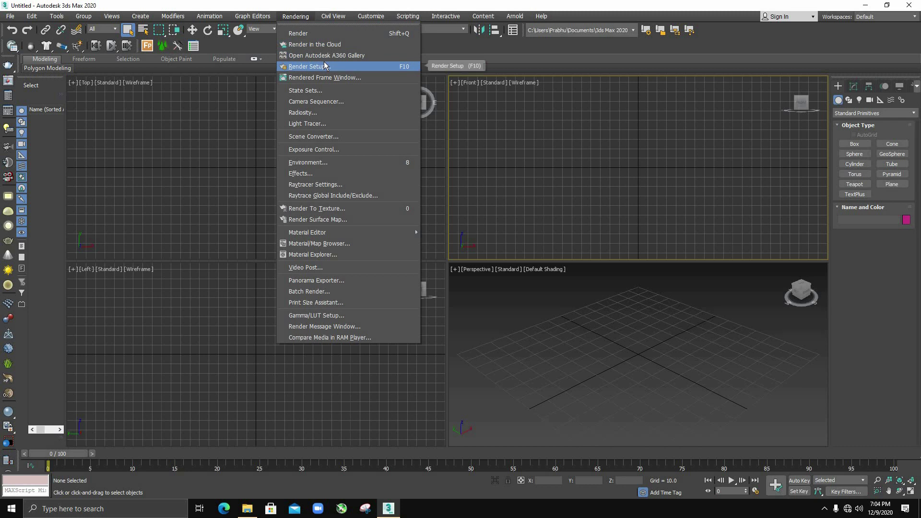
- In Render Setup, switch the renderer to V-Ray Next, update 1.2 and render the Perspective view
{"action": "left_click", "coordinate": [322, 67]}
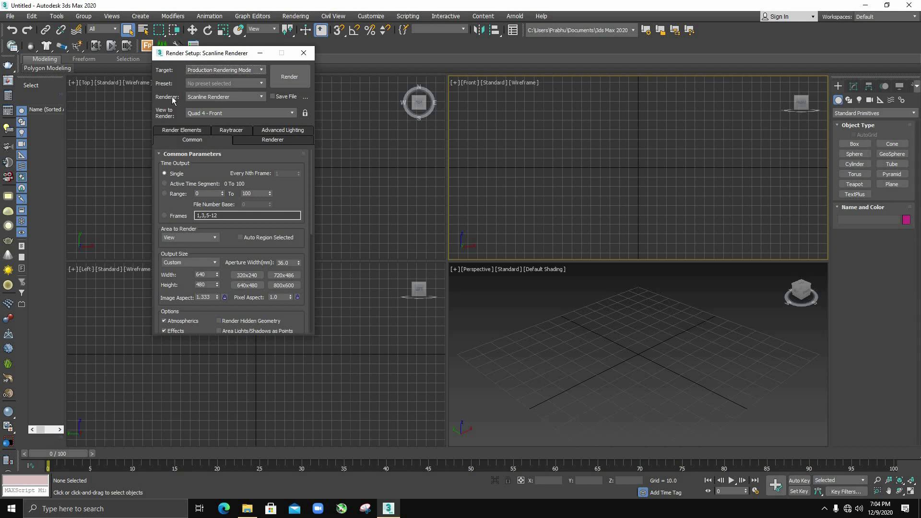
{"action": "left_click", "coordinate": [218, 97]}
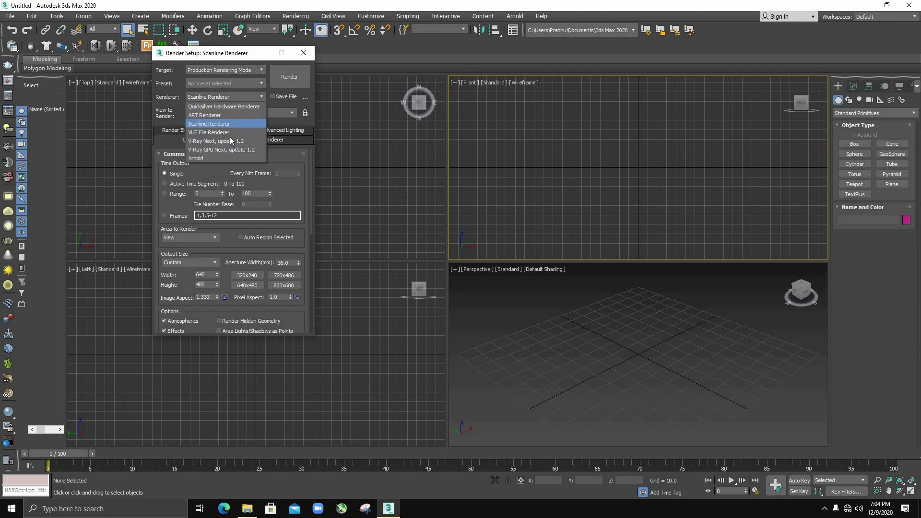
{"action": "left_click", "coordinate": [231, 140]}
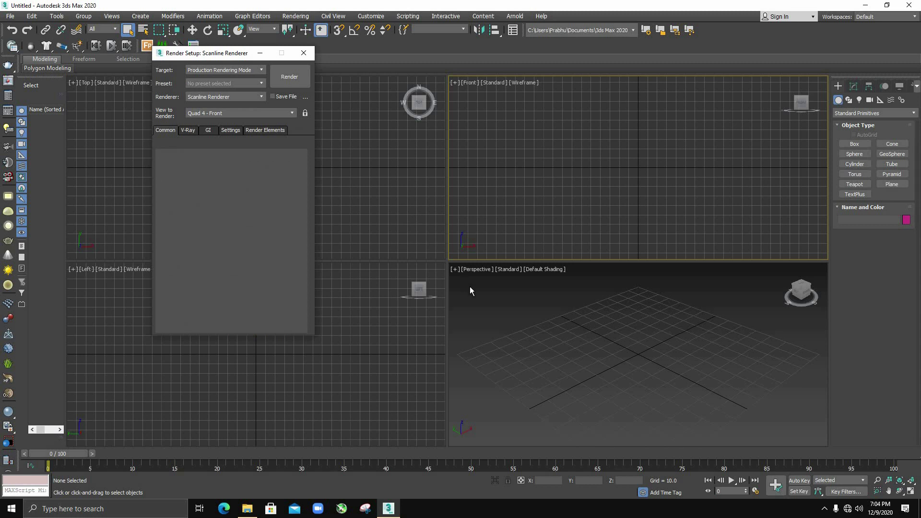
{"action": "left_click", "coordinate": [524, 322]}
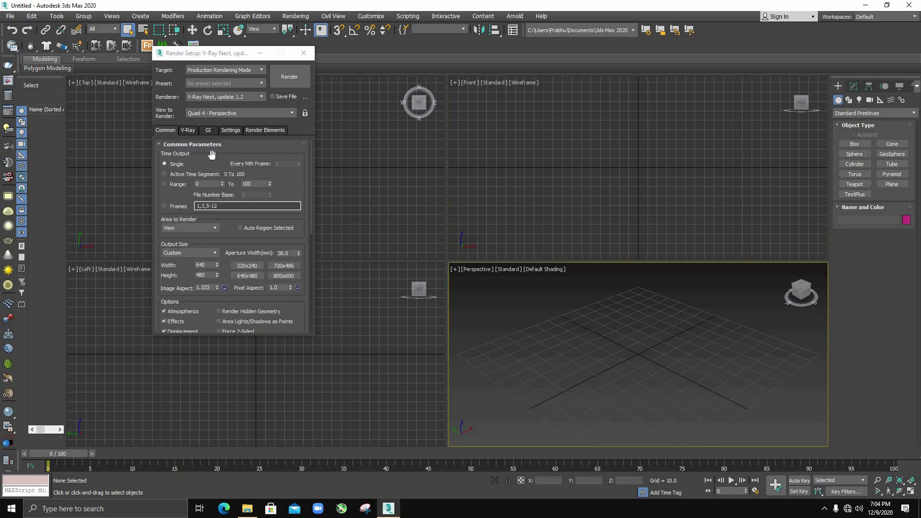
- Set the V-Ray image sampler to Bucket with the Mitchell-Netravali filter
{"action": "left_click", "coordinate": [189, 132]}
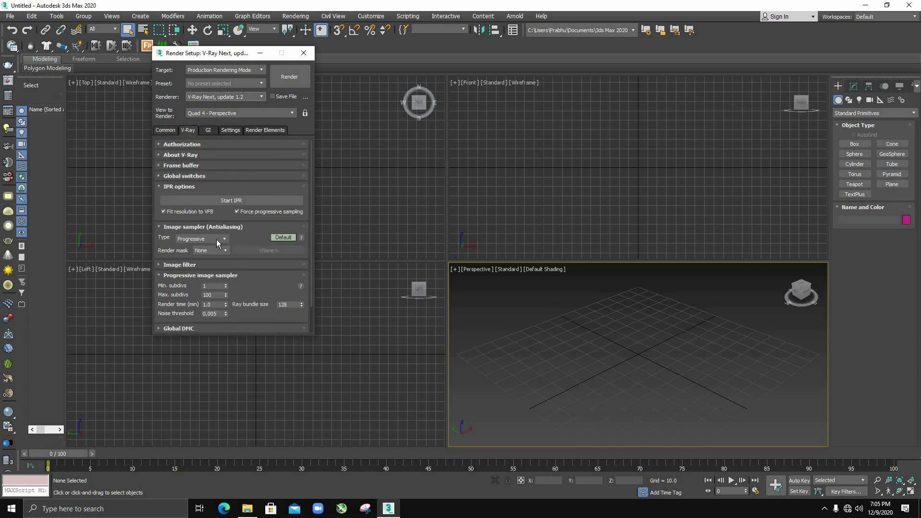
{"action": "mouse_move", "coordinate": [201, 237]}
{"action": "left_click", "coordinate": [217, 240]}
{"action": "left_click", "coordinate": [203, 248]}
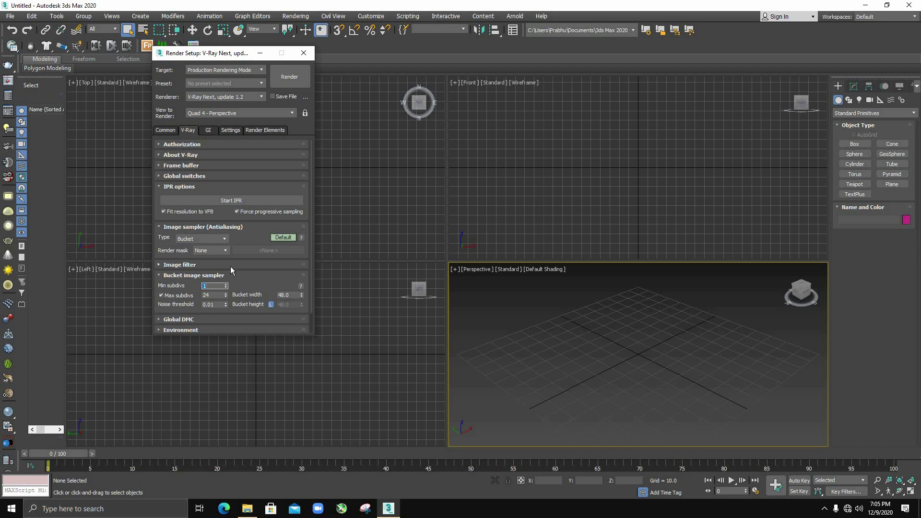
{"action": "left_click", "coordinate": [230, 265]}
{"action": "left_click", "coordinate": [275, 277]}
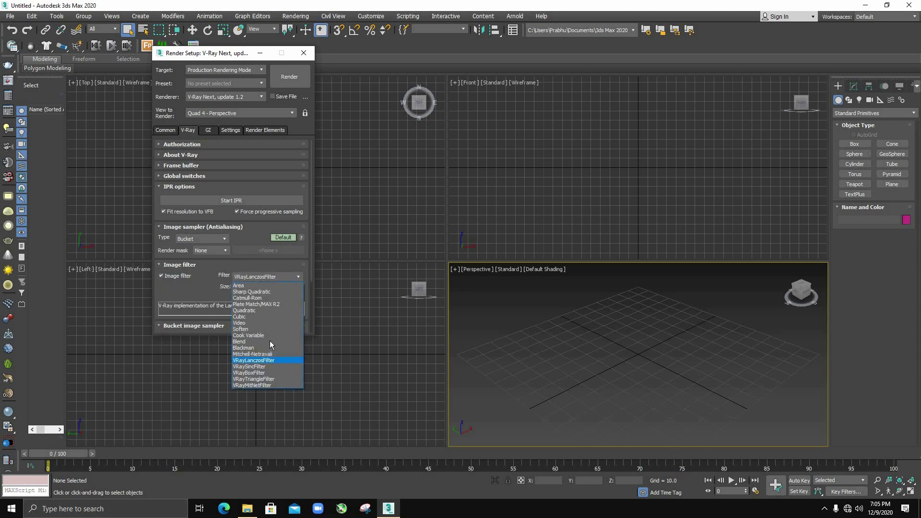
{"action": "left_click", "coordinate": [266, 353]}
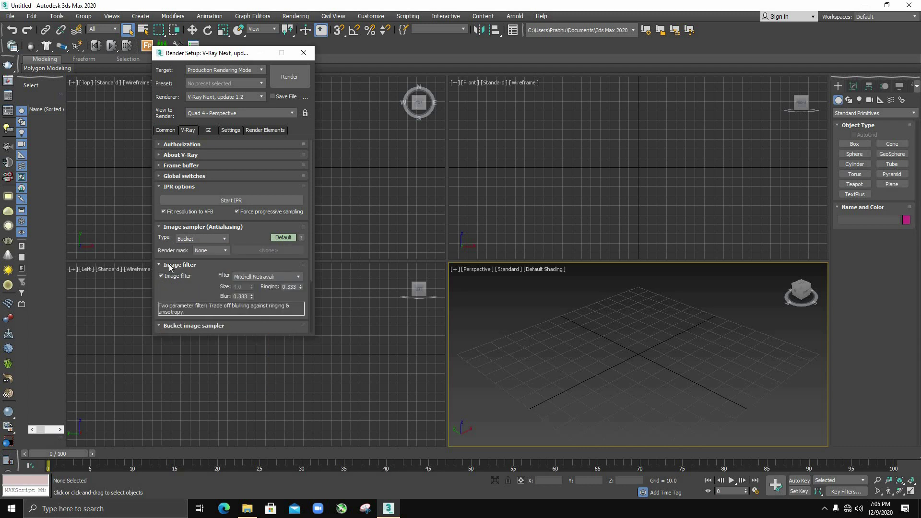
{"action": "left_click", "coordinate": [169, 264]}
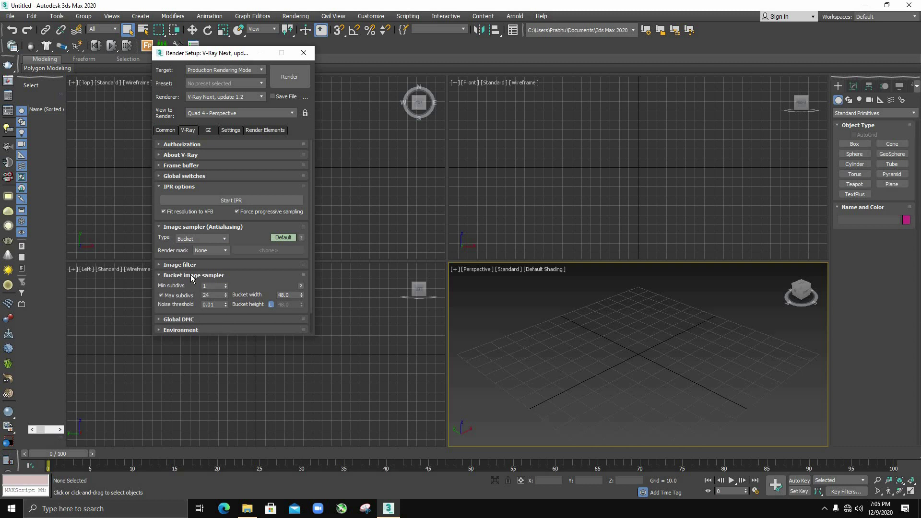
- Set bucket sampler Max subdivs 100, noise threshold 0.008 and bucket width 20
{"action": "double_click", "coordinate": [216, 294]}
{"action": "type", "text": "1"}
{"action": "type", "text": "00"}
{"action": "double_click", "coordinate": [216, 304]}
{"action": "type", "text": "0."}
{"action": "type", "text": "00"}
{"action": "left_click", "coordinate": [243, 275]}
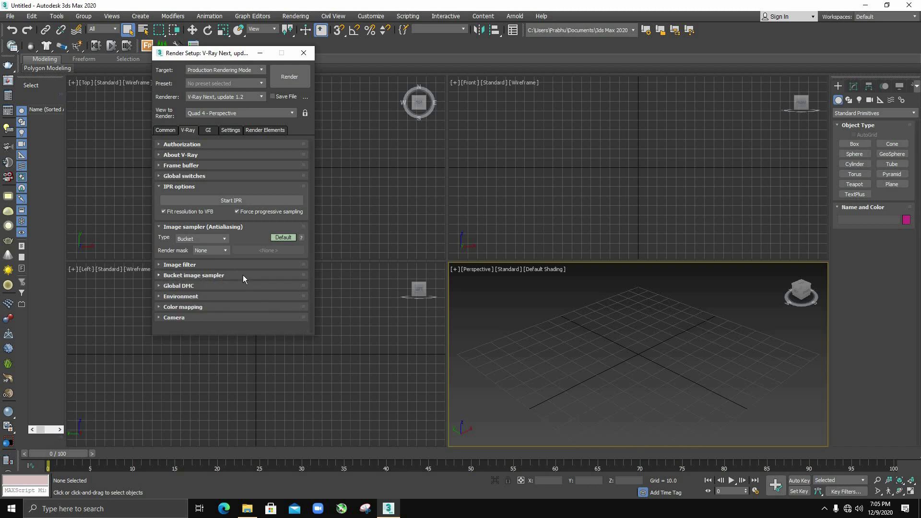
{"action": "left_click", "coordinate": [270, 278]}
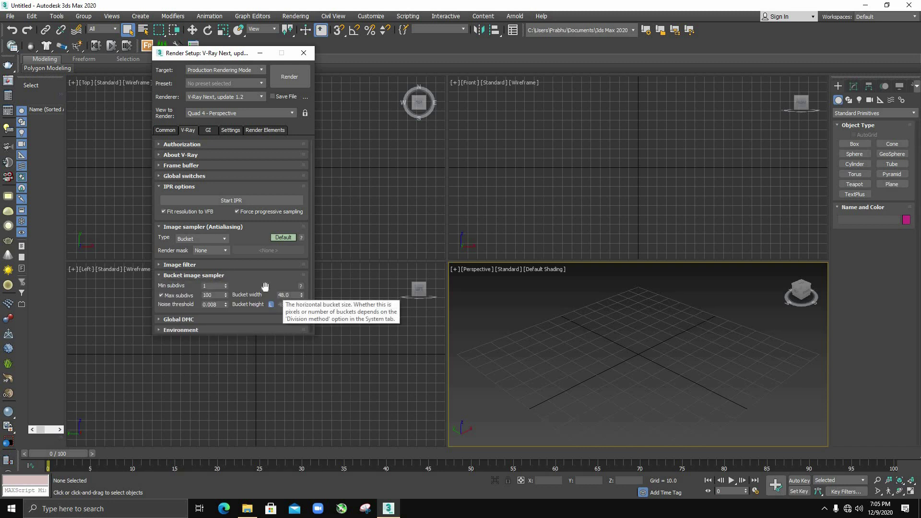
{"action": "double_click", "coordinate": [288, 295]}
{"action": "type", "text": "20"}
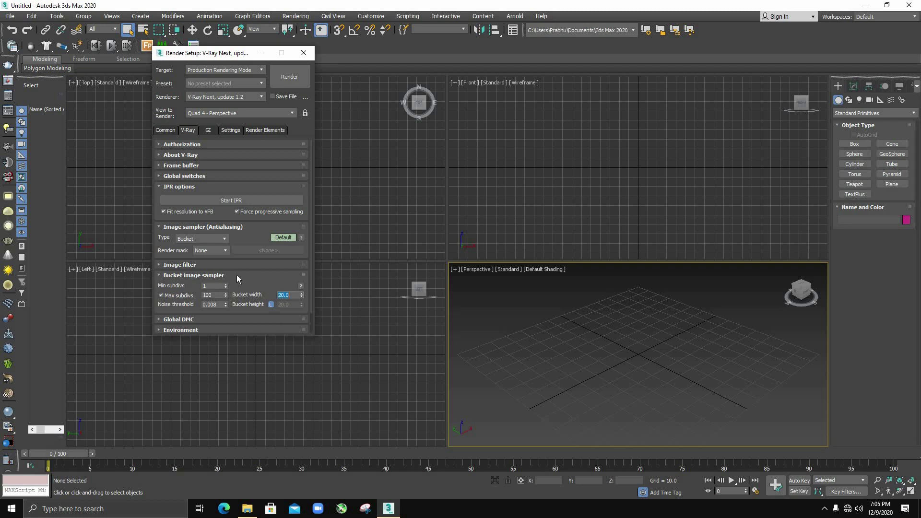
{"action": "left_click", "coordinate": [210, 277]}
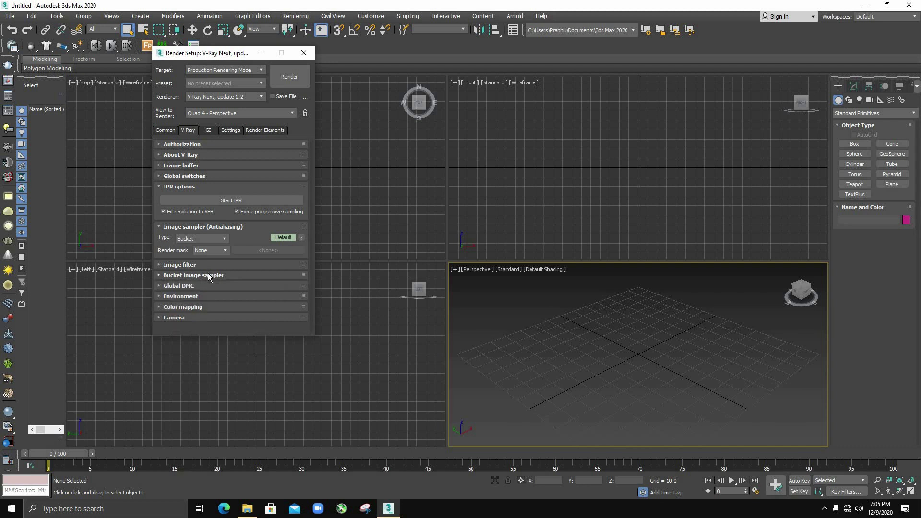
- Change V-Ray colour mapping to Exponential
{"action": "left_click", "coordinate": [172, 307]}
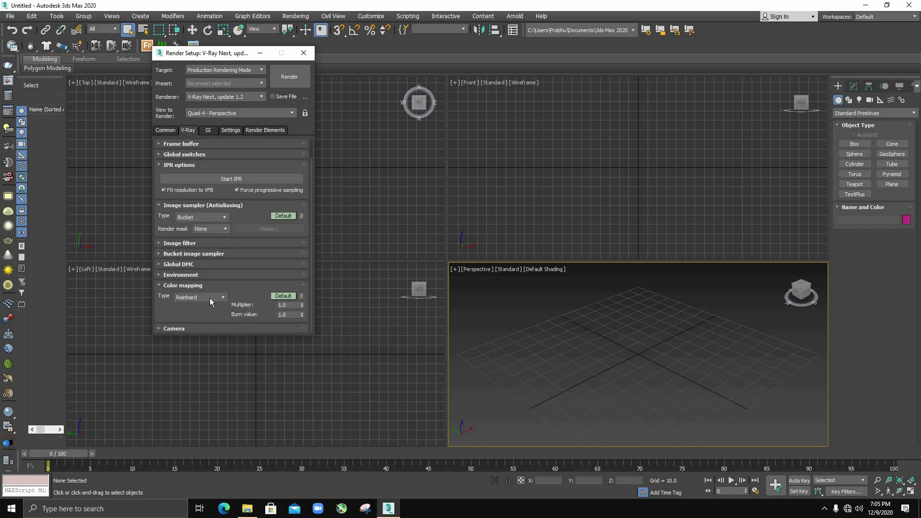
{"action": "left_click", "coordinate": [209, 298]}
{"action": "left_click", "coordinate": [183, 311]}
{"action": "left_click", "coordinate": [165, 287]}
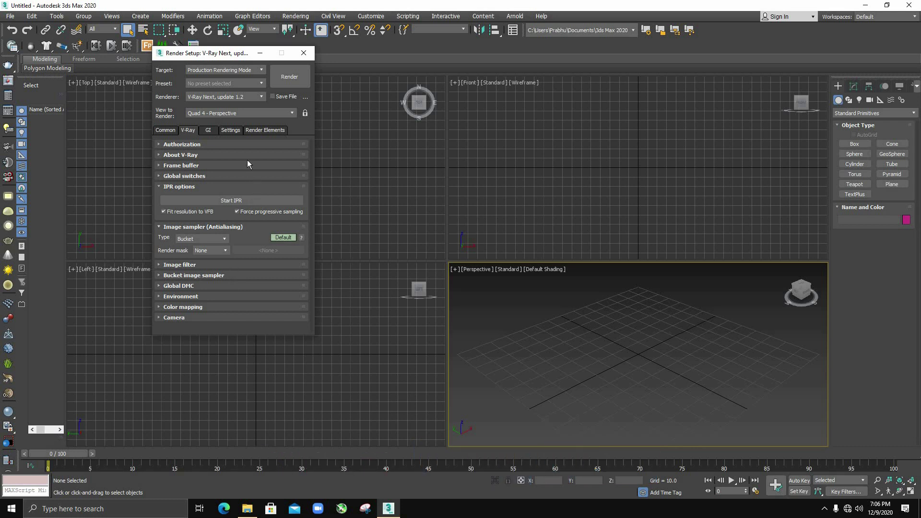
- Set the primary GI engine to Irradiance map, confirm its preset, and review light cache settings
{"action": "left_click", "coordinate": [209, 132]}
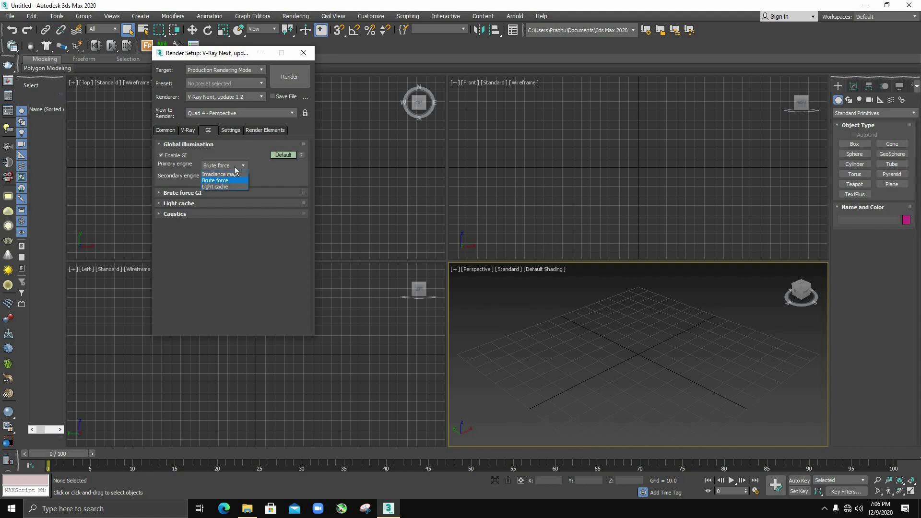
{"action": "left_click", "coordinate": [234, 177]}
{"action": "left_click", "coordinate": [178, 145]}
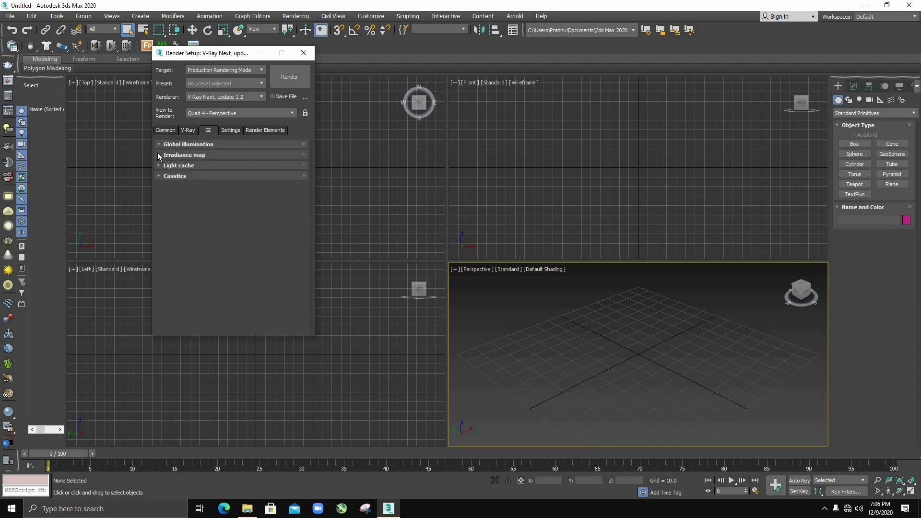
{"action": "left_click", "coordinate": [158, 155]}
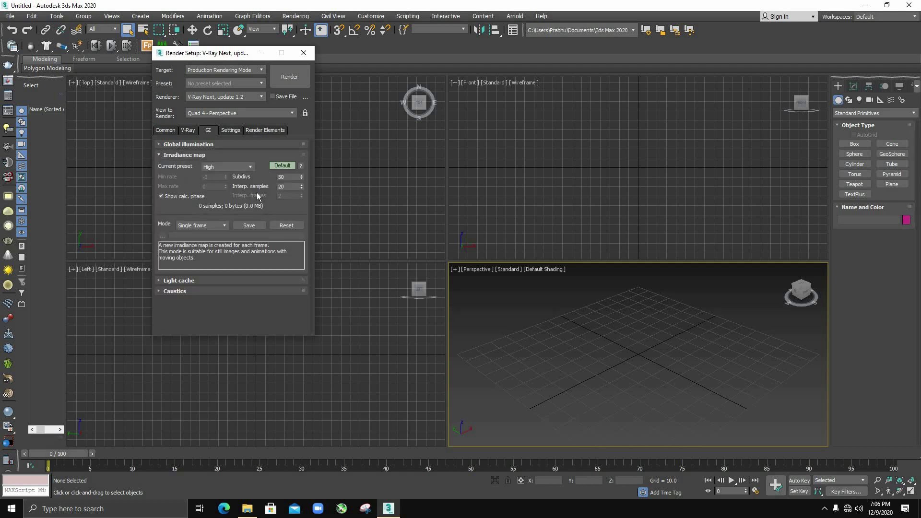
{"action": "left_click", "coordinate": [226, 167]}
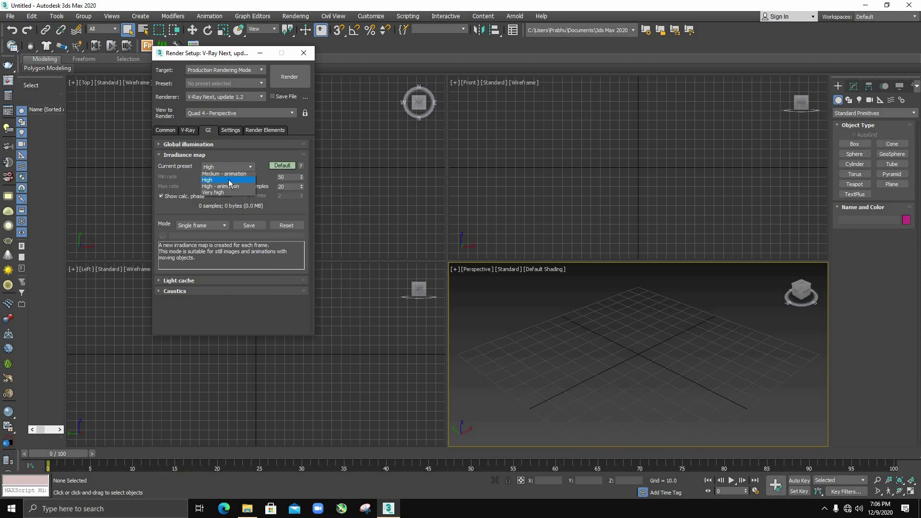
{"action": "left_click", "coordinate": [201, 167]}
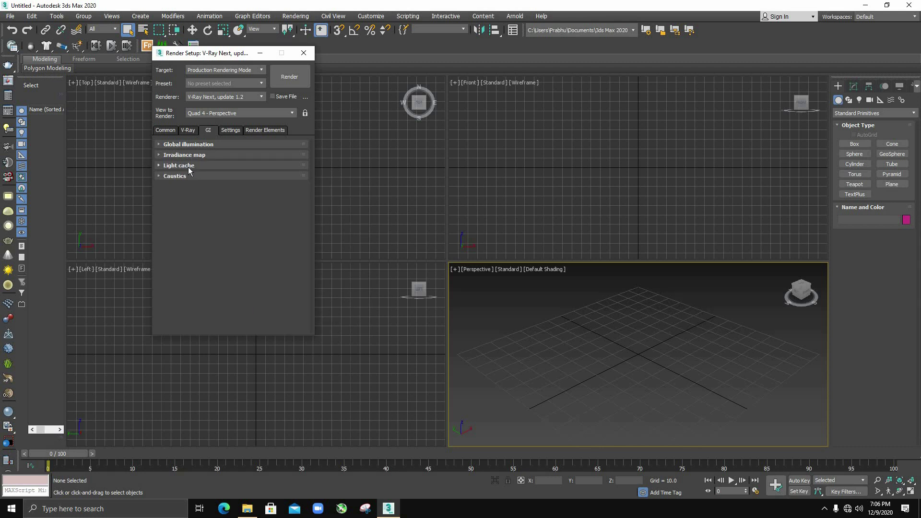
{"action": "left_click", "coordinate": [188, 166]}
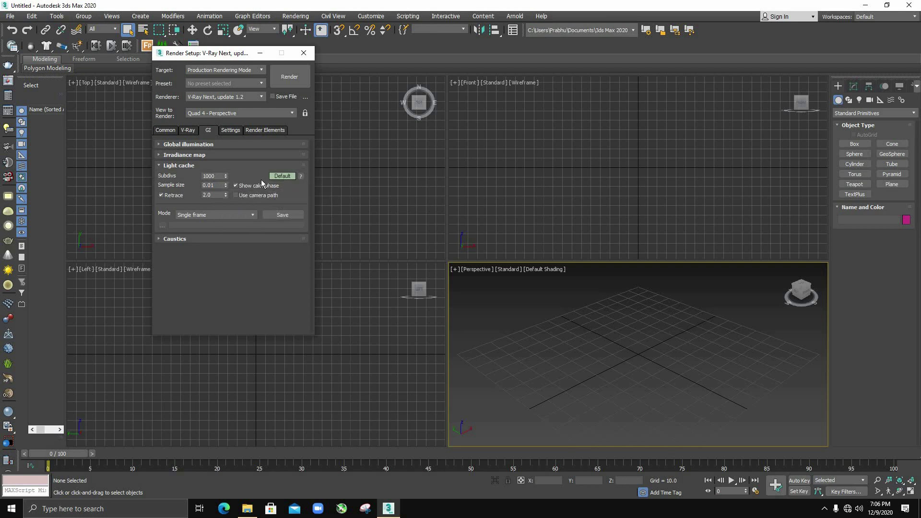
{"action": "left_click", "coordinate": [182, 165]}
{"action": "left_click", "coordinate": [228, 131]}
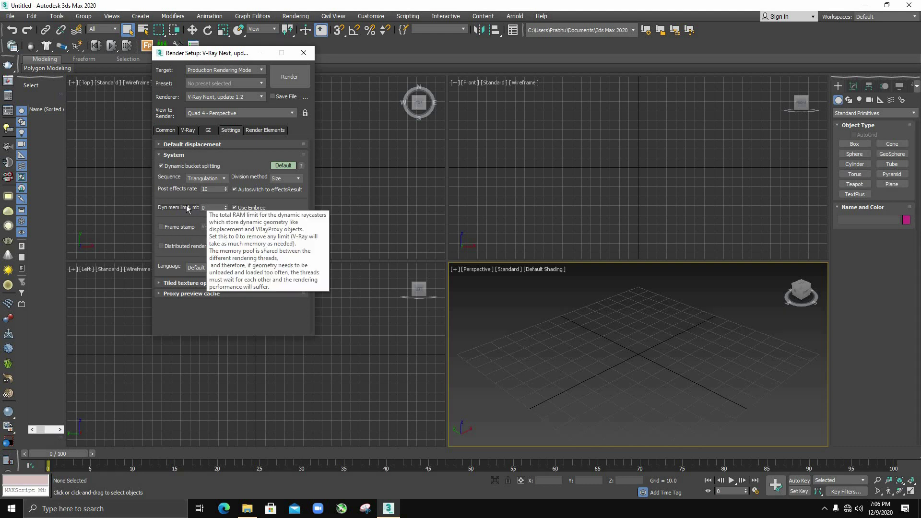
- Set the dynamic memory limit to 4000 MB and minimize Render Setup
{"action": "double_click", "coordinate": [211, 207]}
{"action": "type", "text": "4000"}
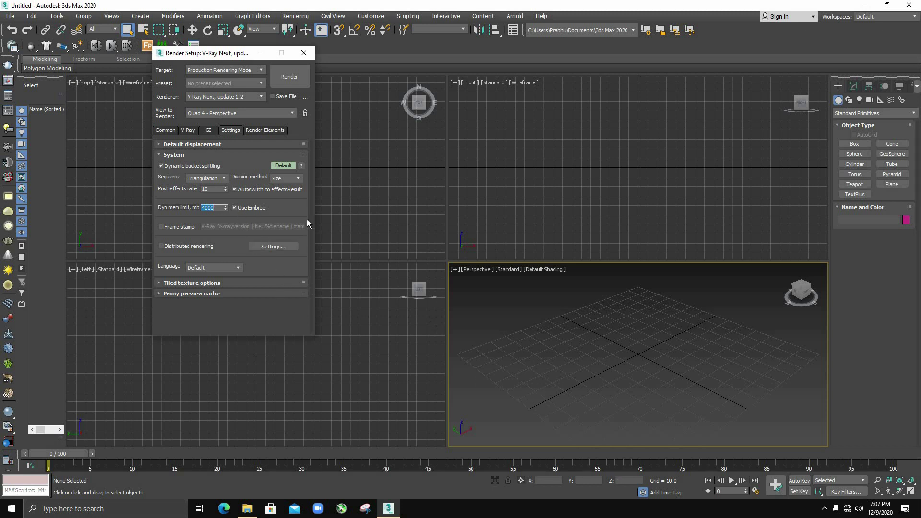
{"action": "left_click", "coordinate": [189, 130]}
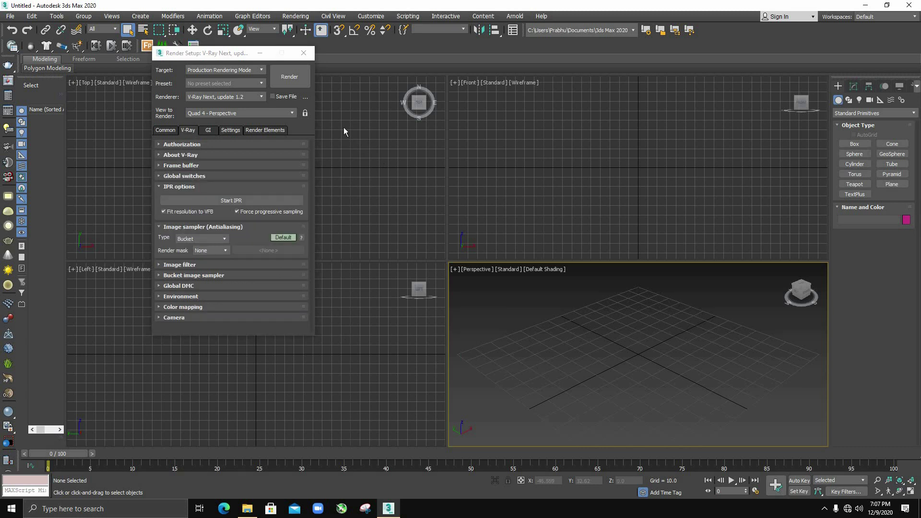
{"action": "left_click", "coordinate": [259, 53]}
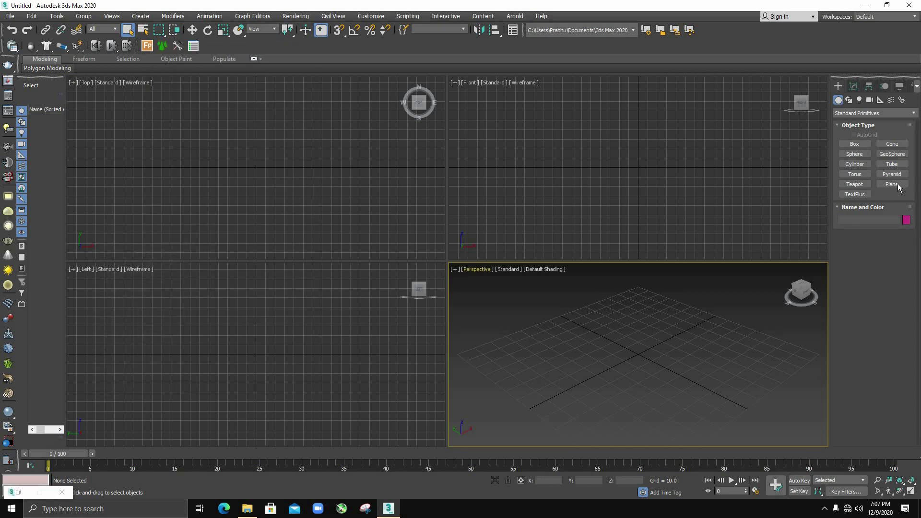
- Draw a square plane about 207 units wide in the Top viewport
{"action": "left_click", "coordinate": [893, 185]}
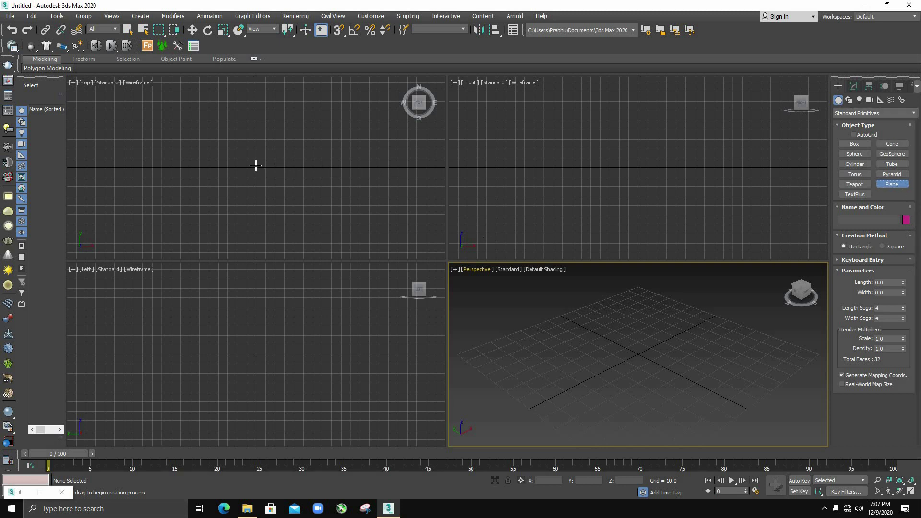
{"action": "left_click_drag", "start_coordinate": [255, 166], "coordinate": [353, 263]}
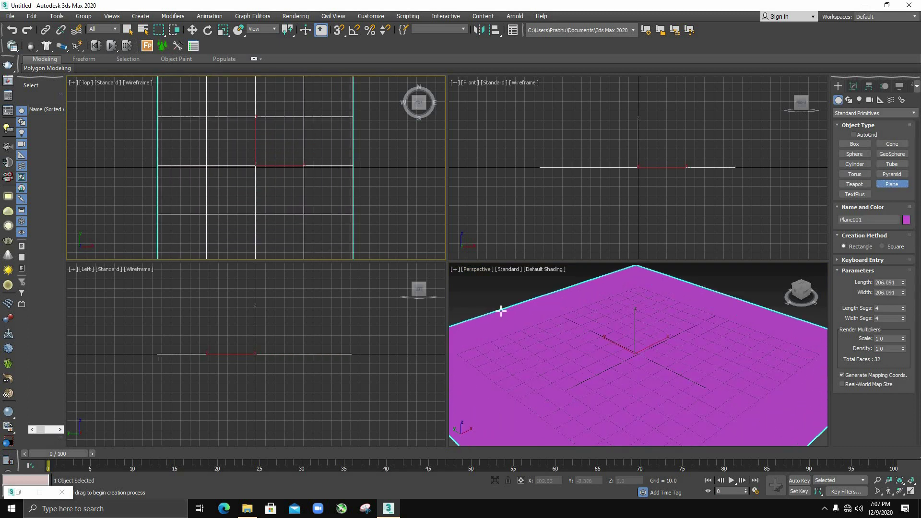
{"action": "left_click_drag", "start_coordinate": [501, 311], "coordinate": [654, 358]}
{"action": "left_click", "coordinate": [653, 358]}
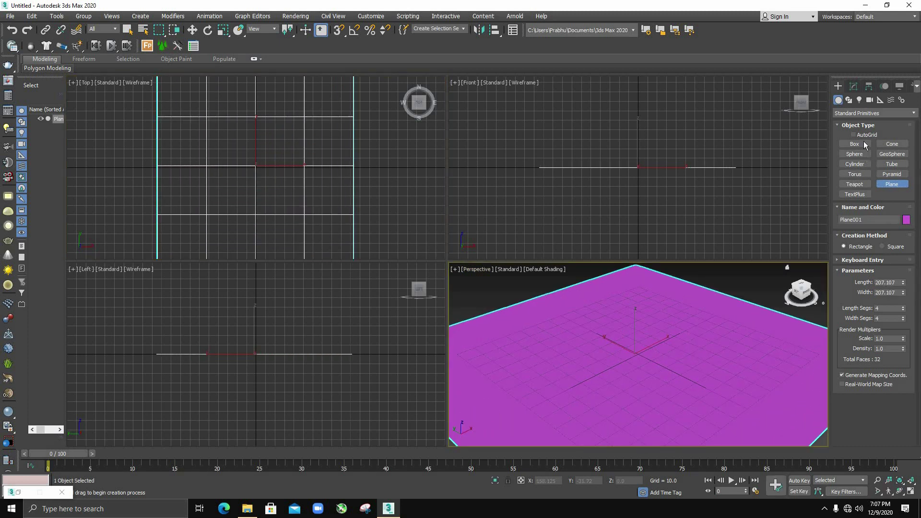
- Give the plane 40 length and 40 width segments, showing edged faces with F4
{"action": "left_click", "coordinate": [855, 90]}
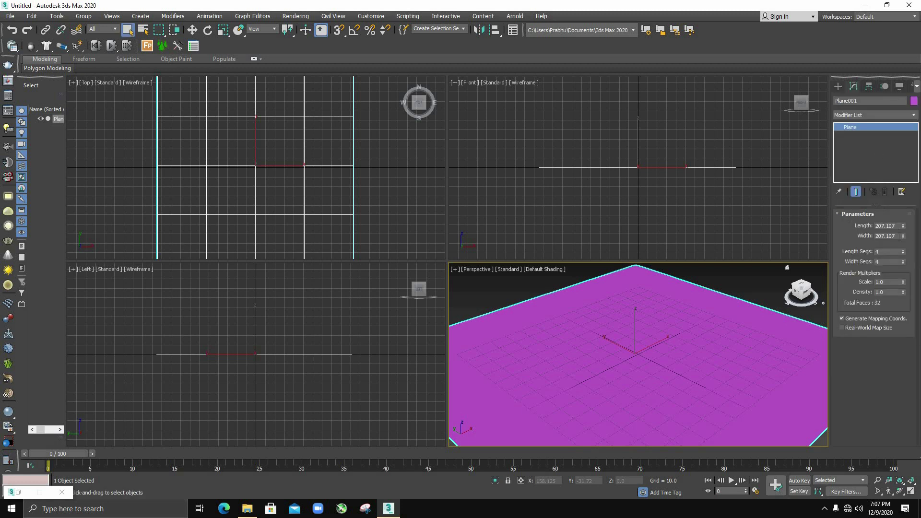
{"action": "double_click", "coordinate": [882, 252]}
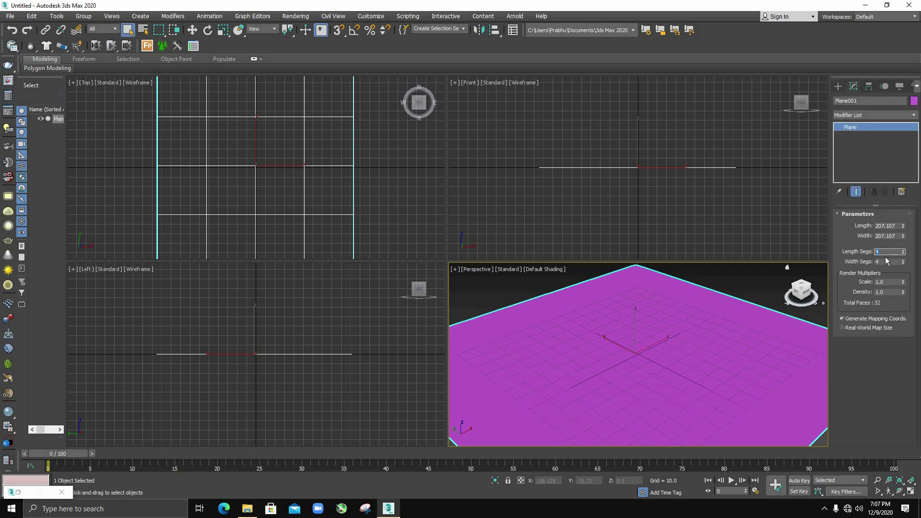
{"action": "left_click", "coordinate": [611, 363]}
{"action": "key", "text": "F4"}
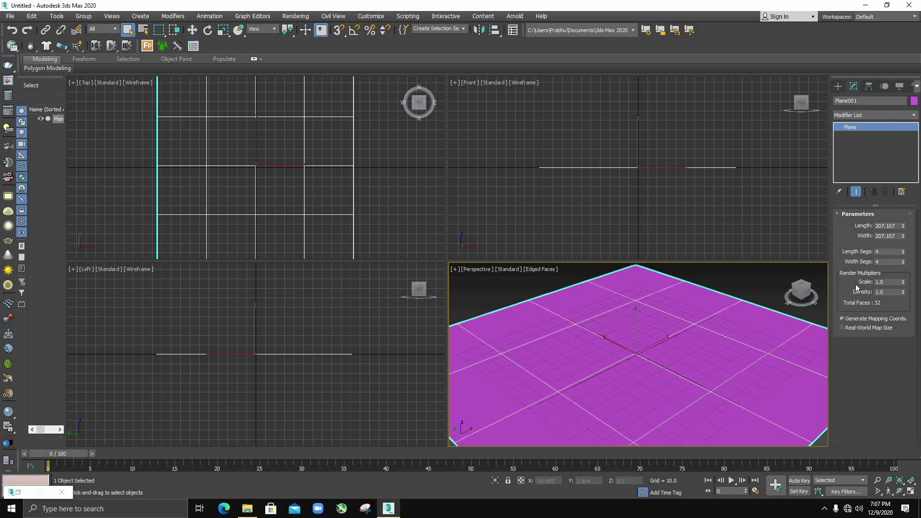
{"action": "double_click", "coordinate": [882, 251]}
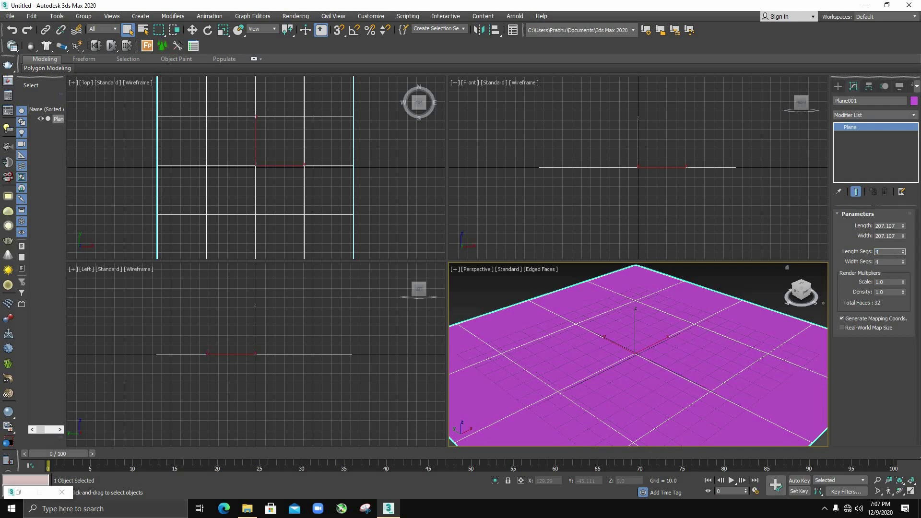
{"action": "key", "text": "Tab"}
{"action": "type", "text": "40"}
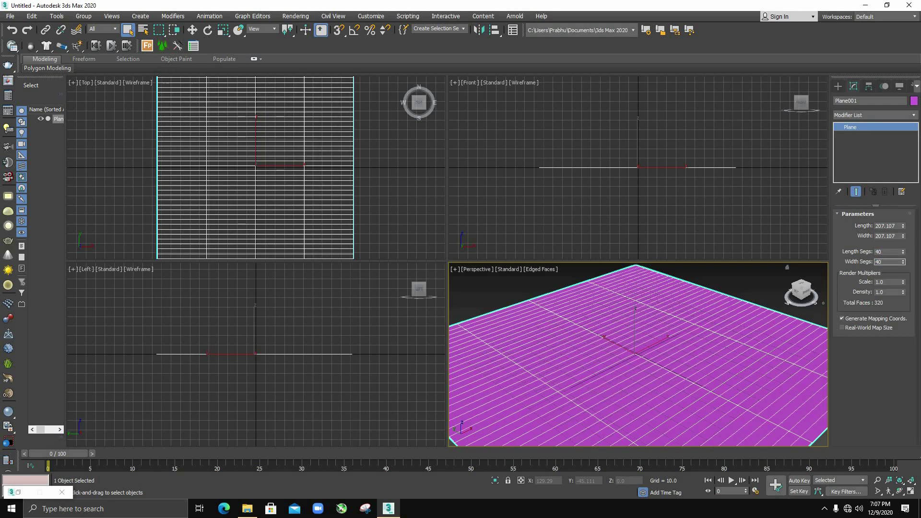
{"action": "key", "text": "Return"}
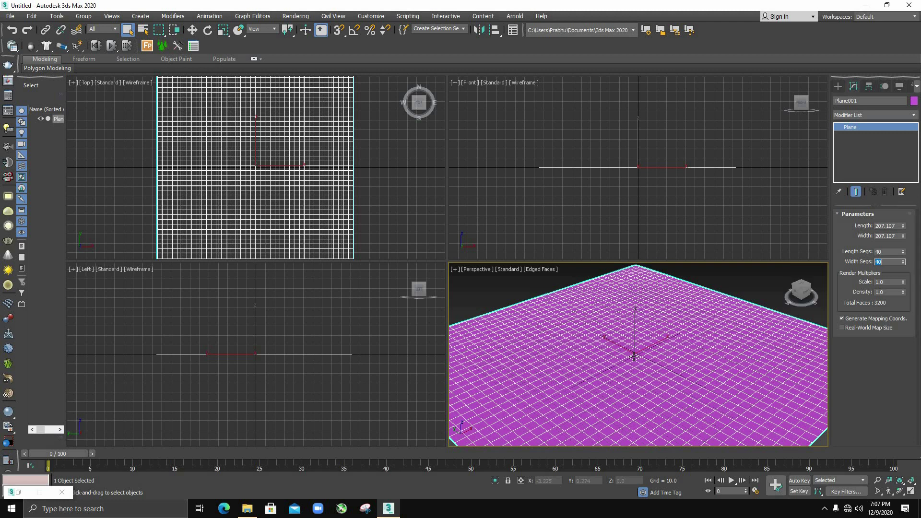
{"action": "scroll", "coordinate": [633, 356], "scroll_direction": "down", "scroll_amount": 3}
{"action": "scroll", "coordinate": [651, 360], "scroll_direction": "down", "scroll_amount": 2}
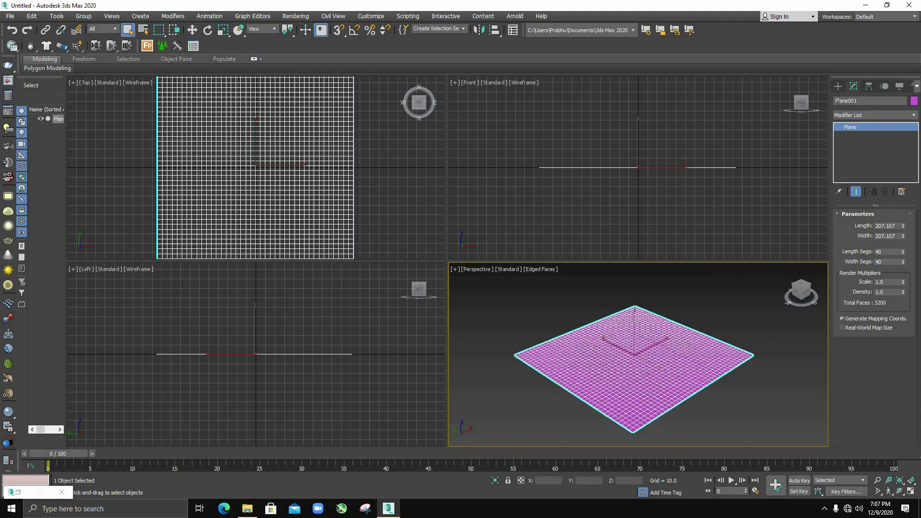
- Switch the Create panel object category to VRay
{"action": "left_click", "coordinate": [839, 90]}
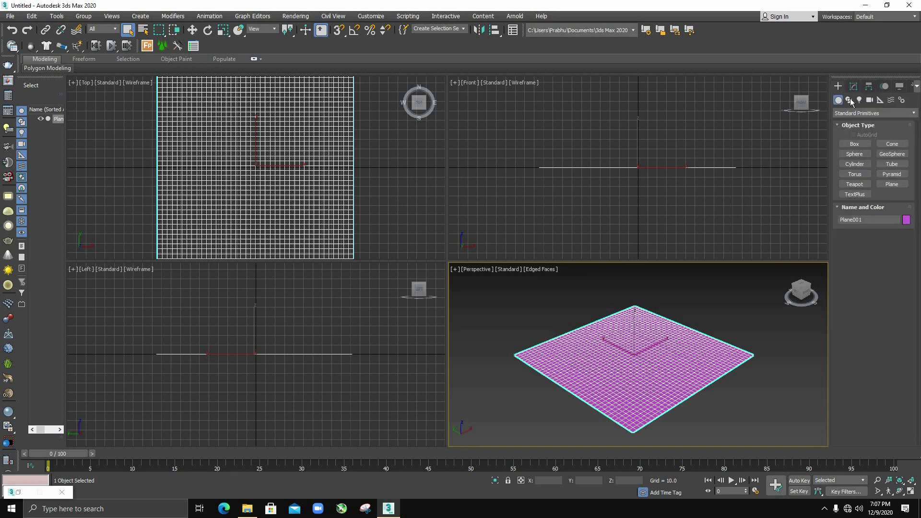
{"action": "left_click", "coordinate": [878, 115]}
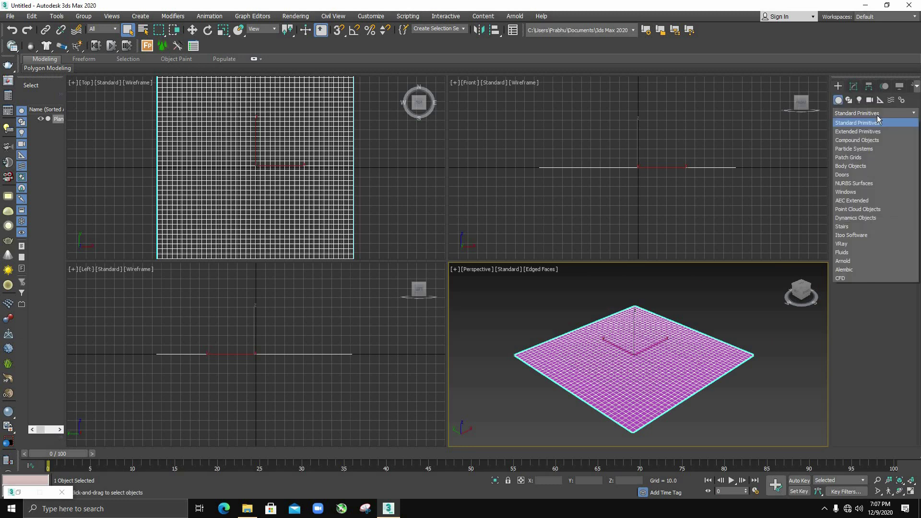
{"action": "left_click", "coordinate": [844, 245]}
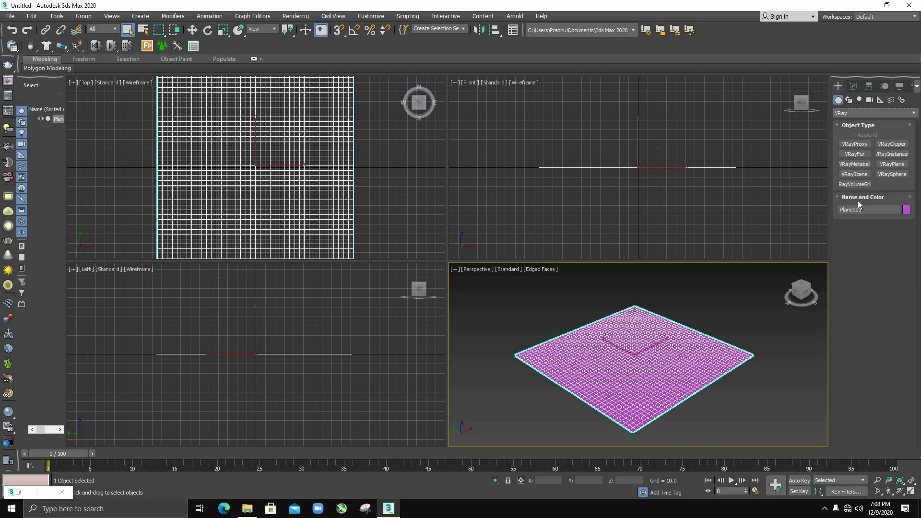
- Add VRayFur to Plane001, maximize the Perspective view and turn on Safe Frame
{"action": "left_click", "coordinate": [860, 157]}
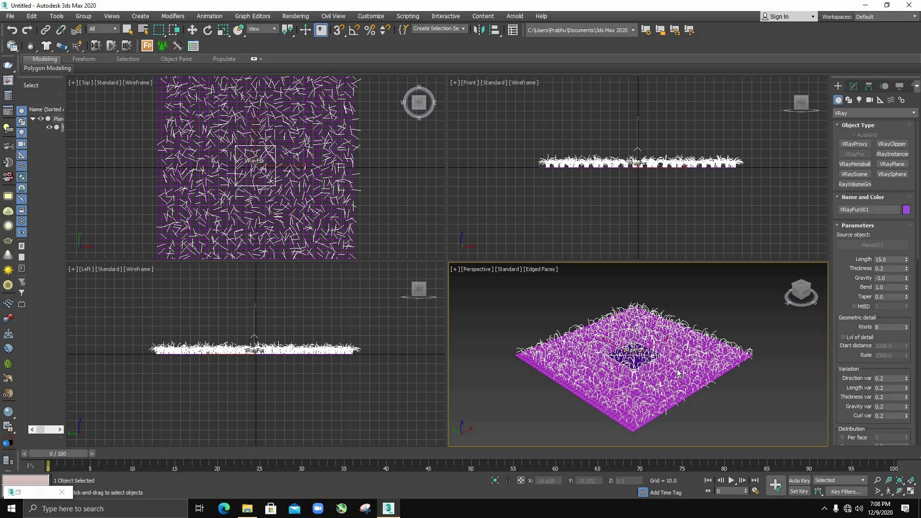
{"action": "scroll", "coordinate": [674, 371], "scroll_direction": "up", "scroll_amount": 3}
{"action": "key", "text": "alt+w"}
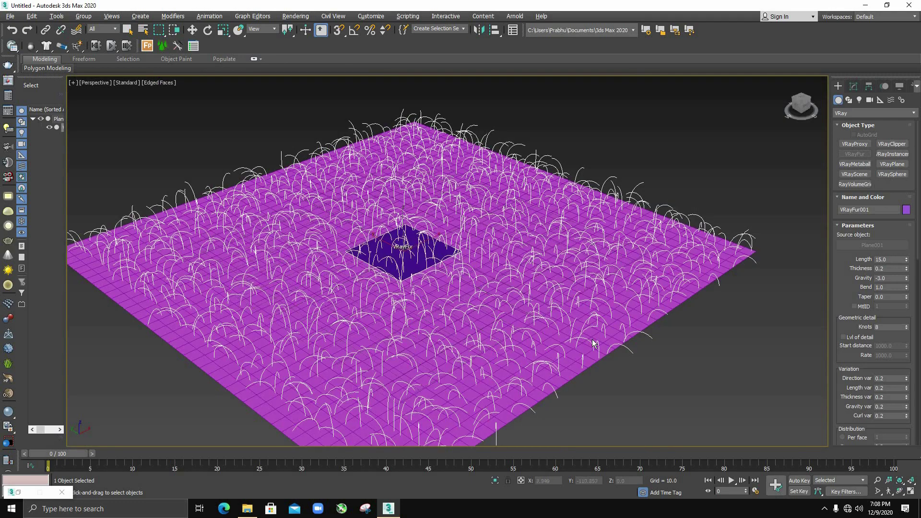
{"action": "scroll", "coordinate": [637, 334], "scroll_direction": "down", "scroll_amount": 2}
{"action": "middle_click_drag", "start_coordinate": [636, 328], "coordinate": [526, 328], "text": "alt"}
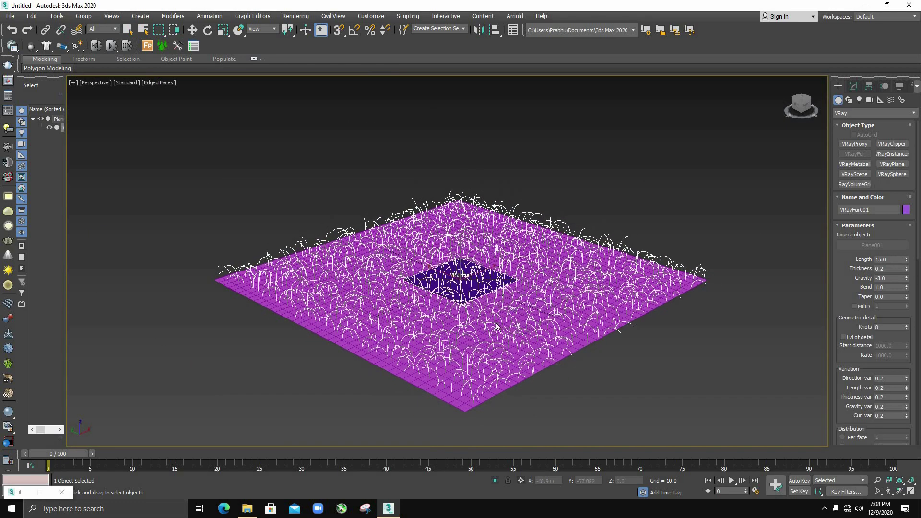
{"action": "key", "text": "shift+f"}
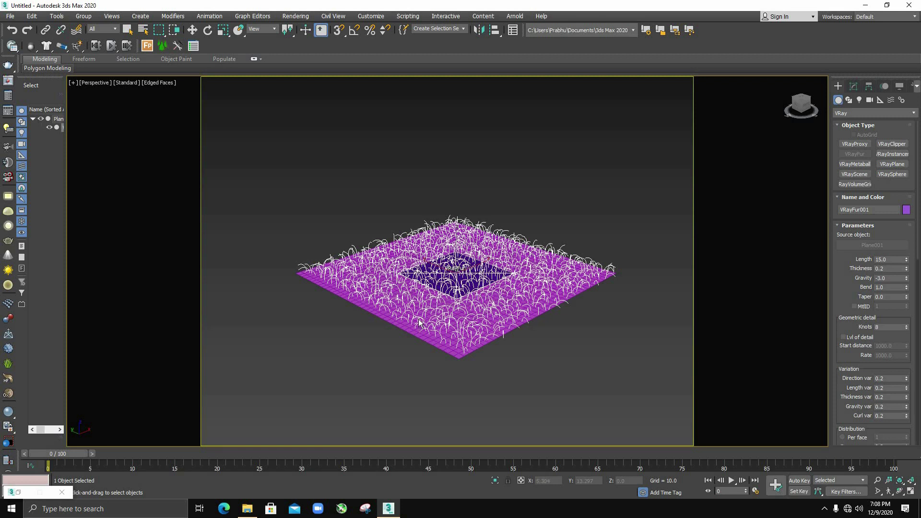
- Reopen Render Setup and start an interactive V-Ray IPR render
{"action": "left_click", "coordinate": [294, 16]}
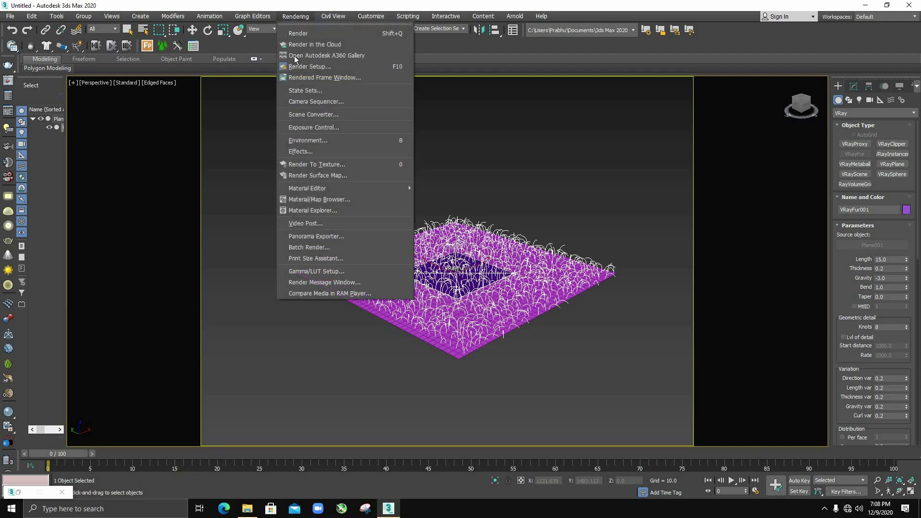
{"action": "left_click", "coordinate": [420, 229]}
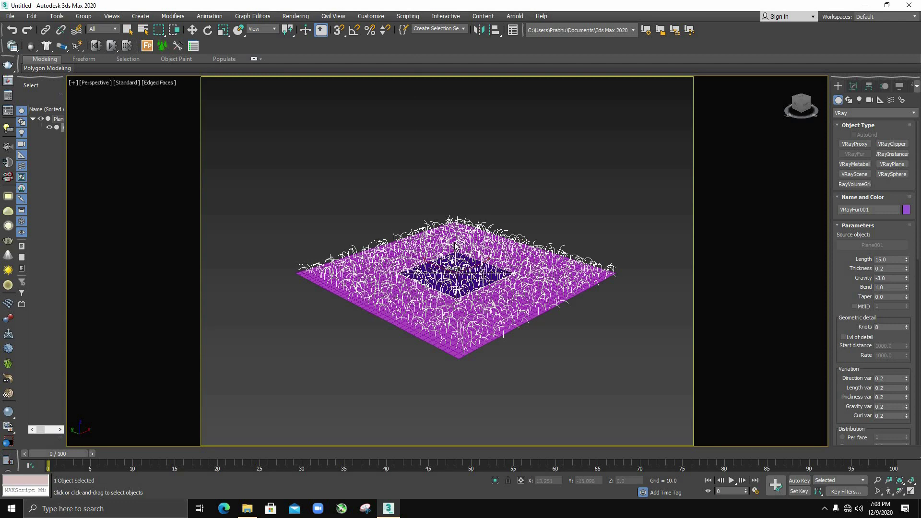
{"action": "left_click", "coordinate": [295, 16]}
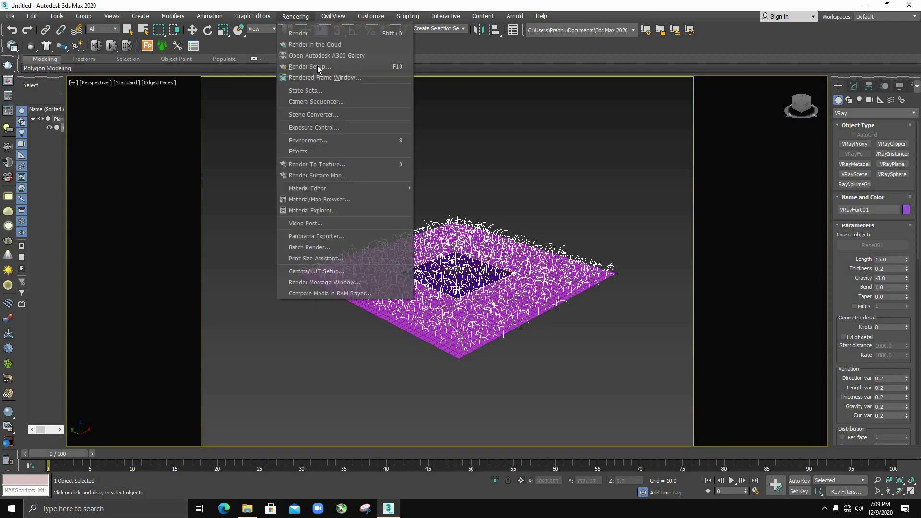
{"action": "left_click", "coordinate": [319, 68]}
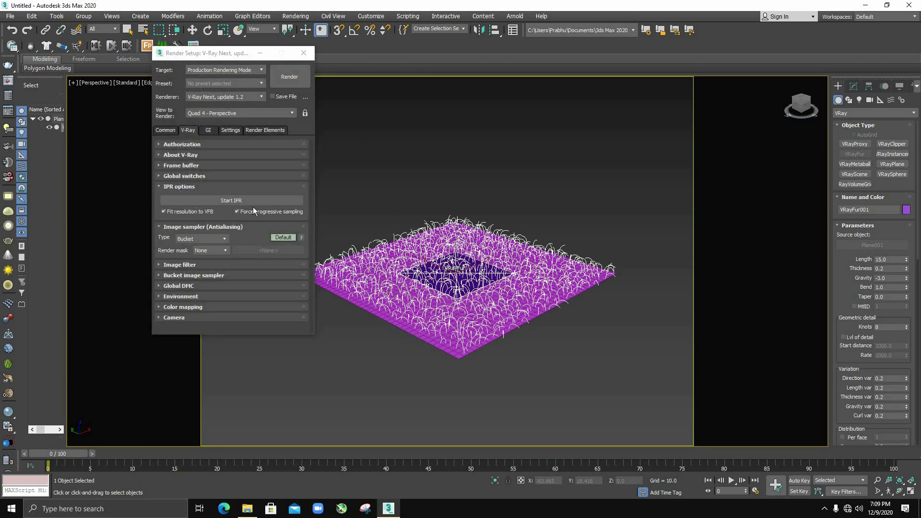
{"action": "left_click", "coordinate": [234, 202]}
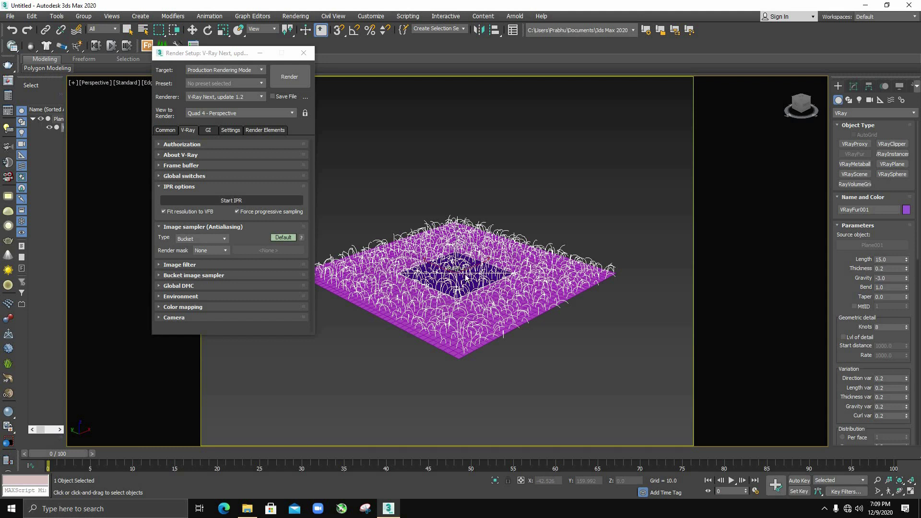
{"action": "left_click", "coordinate": [222, 204]}
{"action": "left_click", "coordinate": [220, 205]}
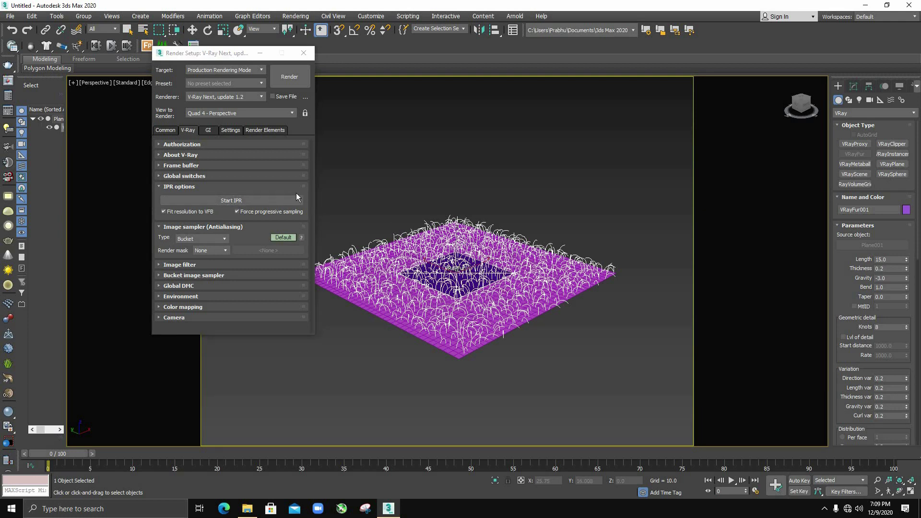
{"action": "left_click", "coordinate": [242, 204]}
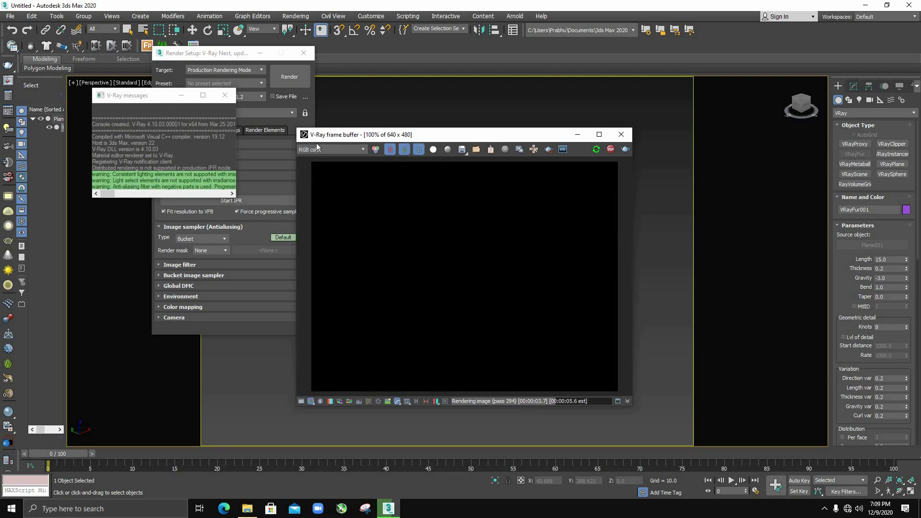
- Close the V-Ray messages window and collapse the IPR and image sampler rollouts
{"action": "left_click", "coordinate": [234, 96]}
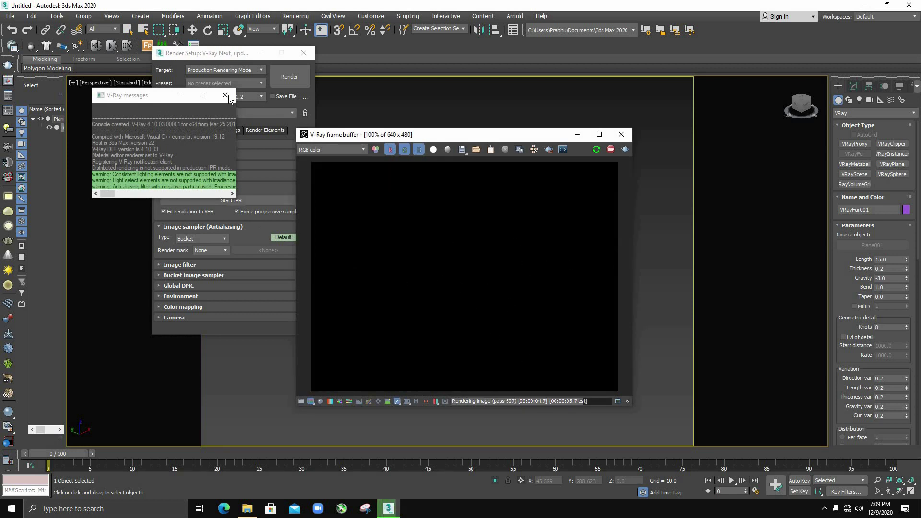
{"action": "left_click", "coordinate": [553, 269]}
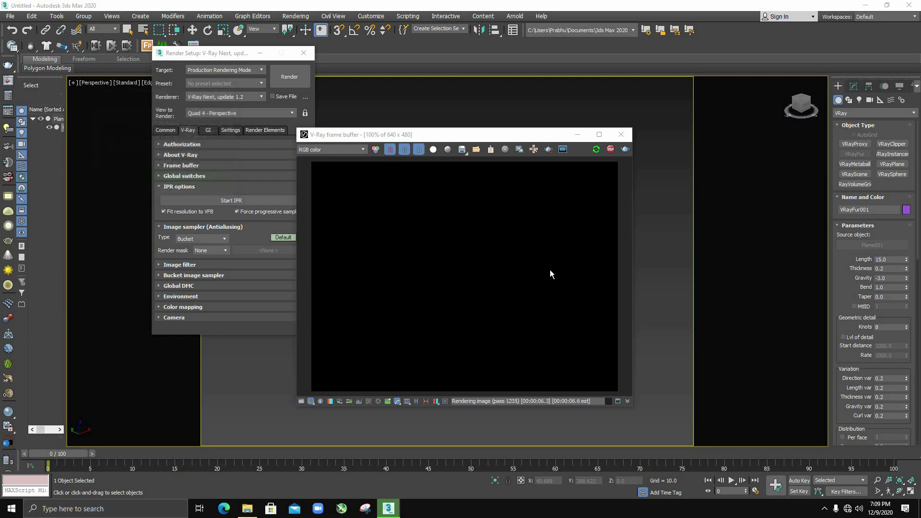
{"action": "left_click", "coordinate": [176, 190]}
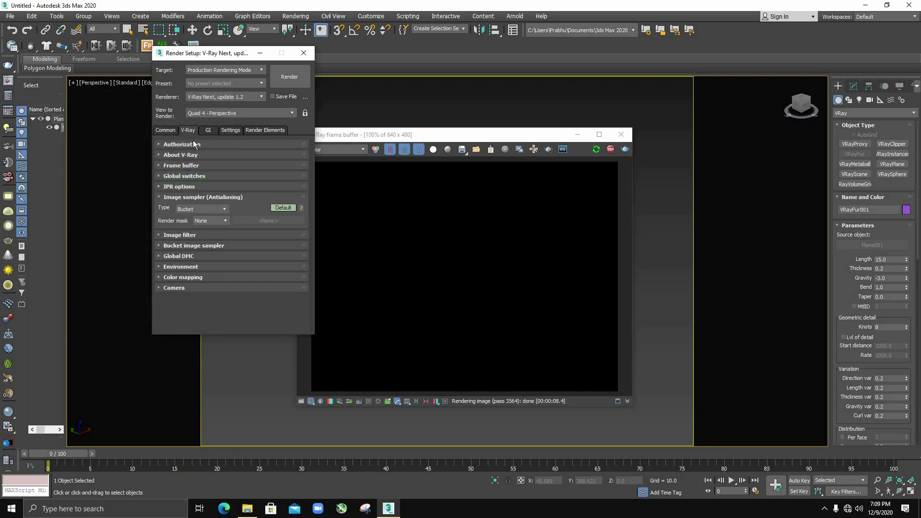
{"action": "left_click", "coordinate": [174, 197]}
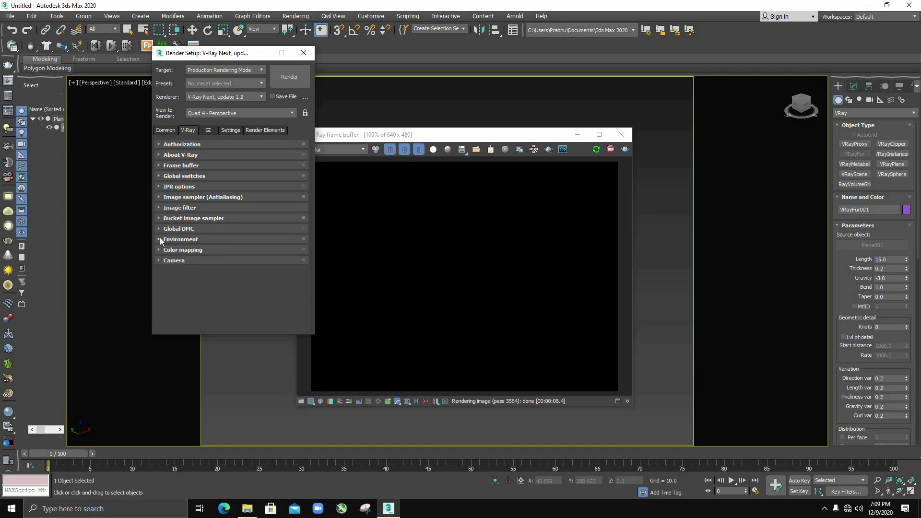
- Expand the Environment rollout and turn on the GI environment override
{"action": "left_click", "coordinate": [160, 238]}
{"action": "left_click", "coordinate": [390, 274]}
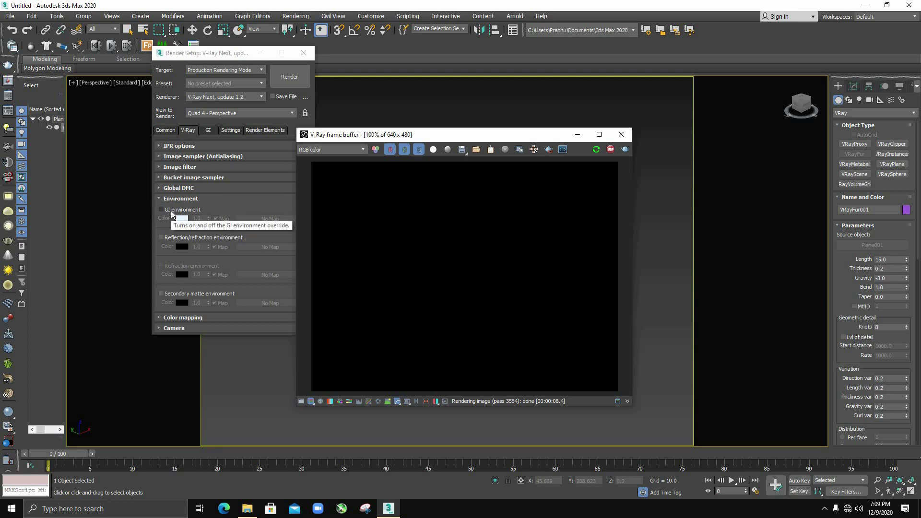
{"action": "left_click", "coordinate": [168, 214]}
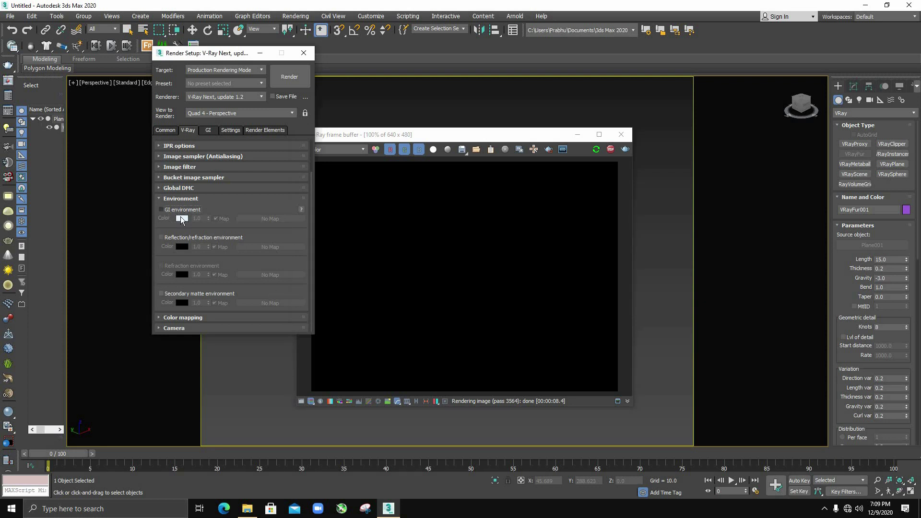
{"action": "left_click", "coordinate": [161, 209]}
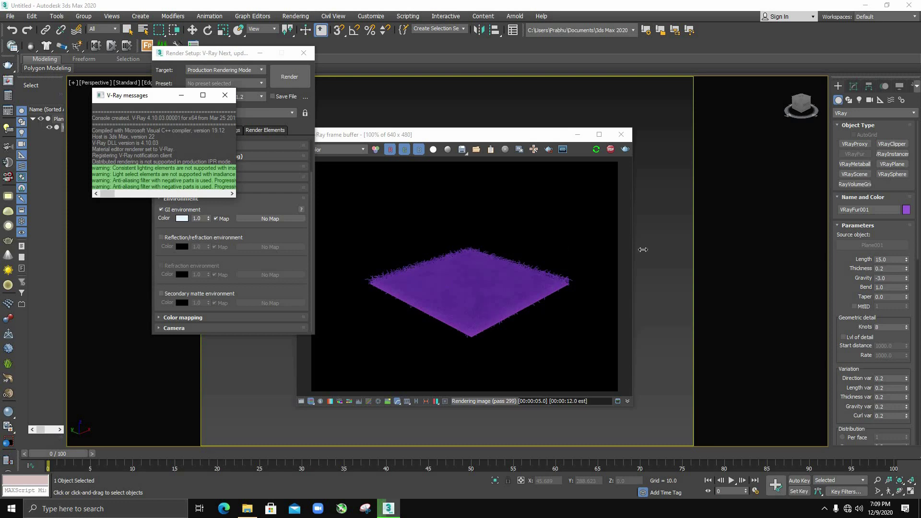
- Zoom and pan the Perspective view closer to the fur plane, moving Render Setup aside
{"action": "scroll", "coordinate": [652, 261], "scroll_direction": "up", "scroll_amount": 5}
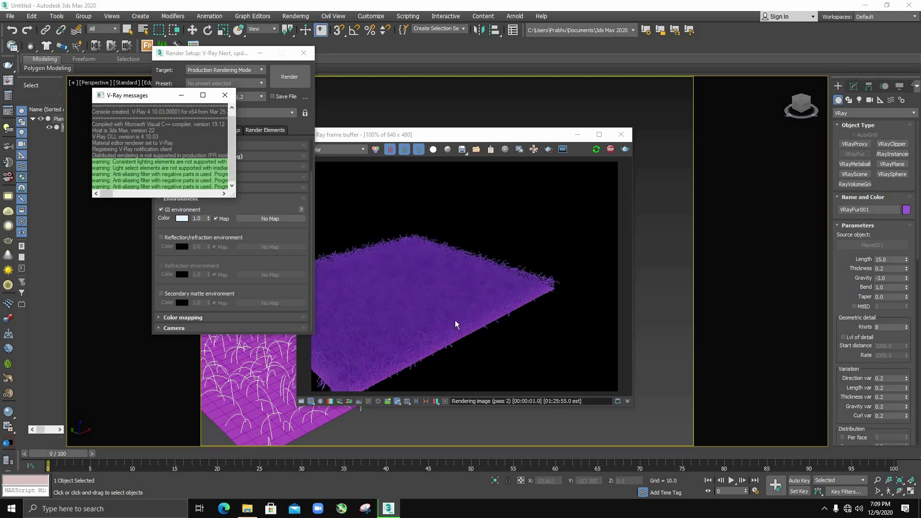
{"action": "middle_click_drag", "start_coordinate": [449, 425], "coordinate": [540, 411]}
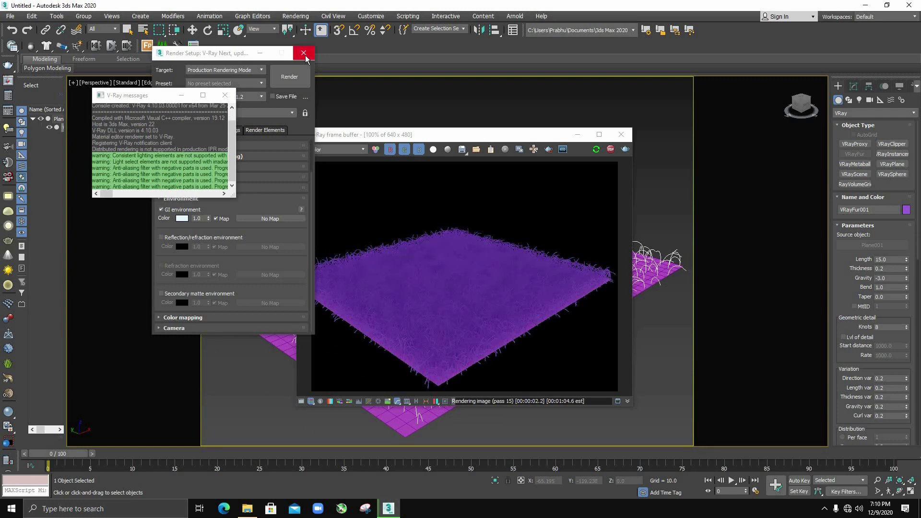
{"action": "left_click_drag", "start_coordinate": [211, 56], "coordinate": [140, 60]}
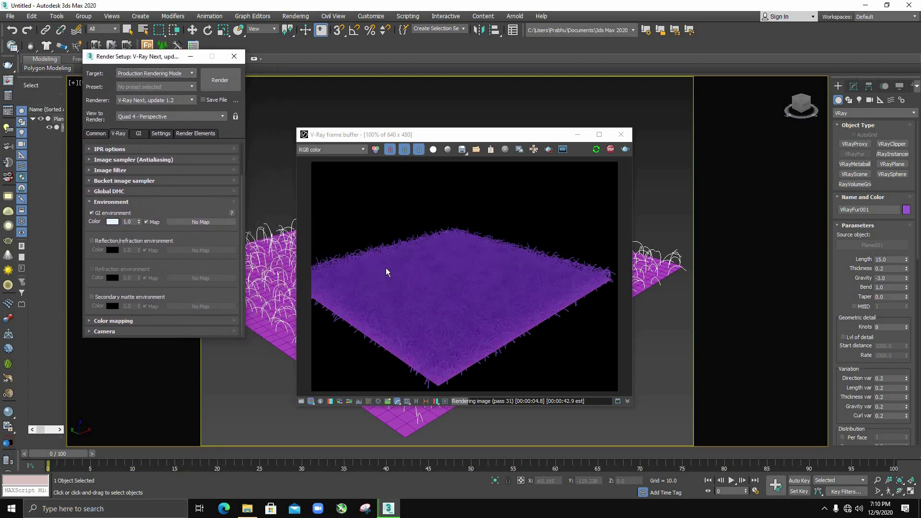
- Select the grass plane and create a VRayHairNextMtl node, Material #25, in the Slate editor
{"action": "left_click", "coordinate": [435, 417]}
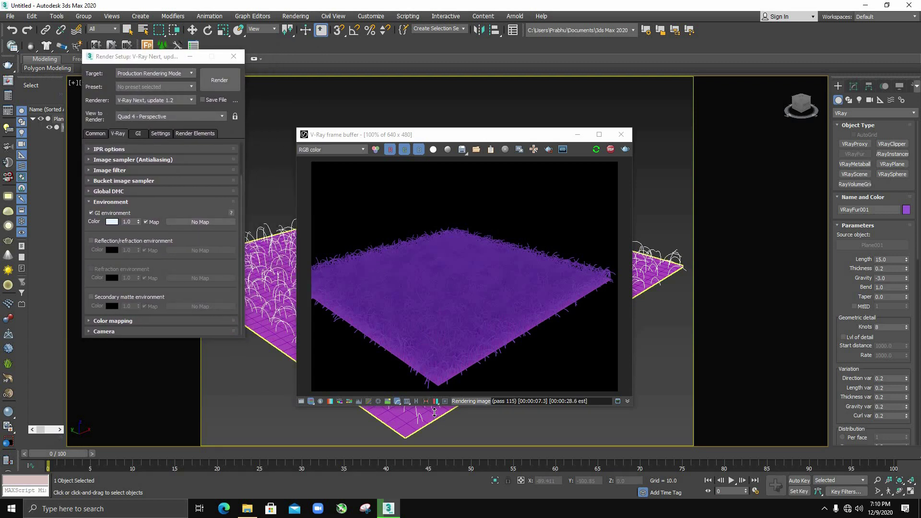
{"action": "key", "text": "m"}
{"action": "right_click", "coordinate": [345, 134]}
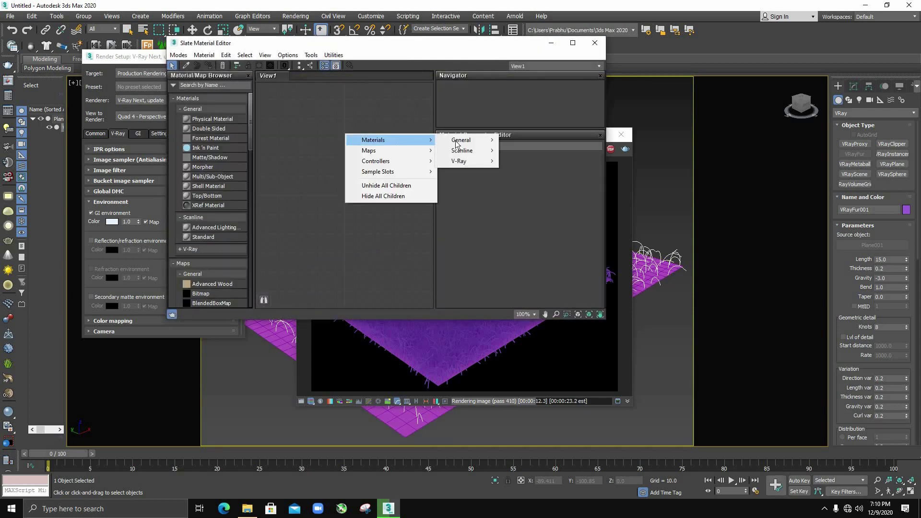
{"action": "mouse_move", "coordinate": [392, 139]}
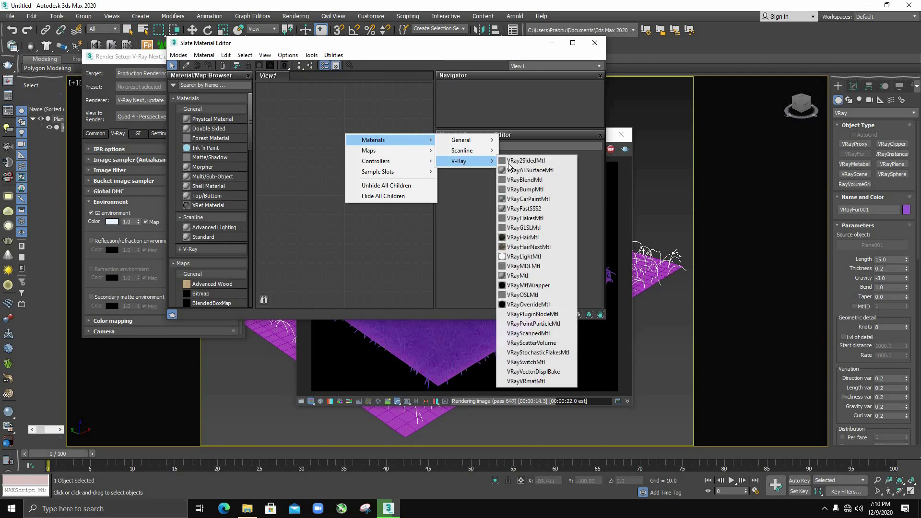
{"action": "mouse_move", "coordinate": [459, 160]}
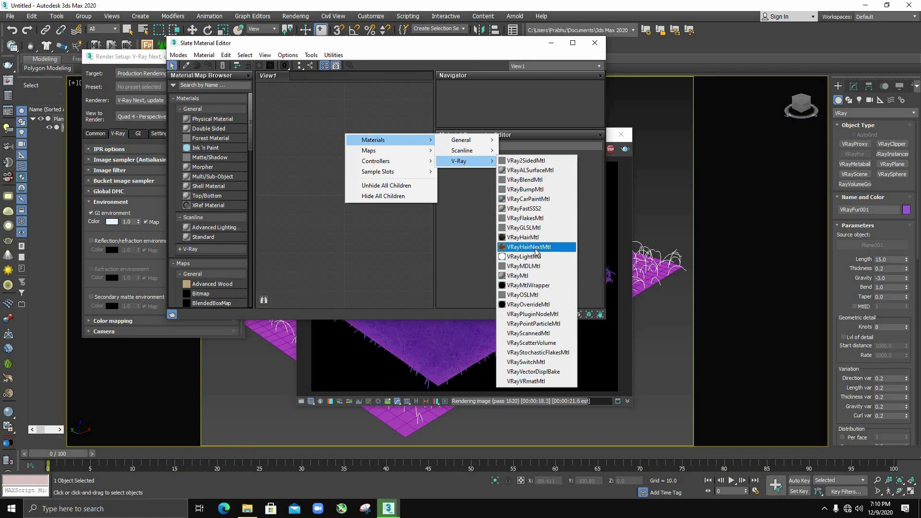
{"action": "left_click", "coordinate": [536, 248]}
{"action": "left_click", "coordinate": [334, 134]}
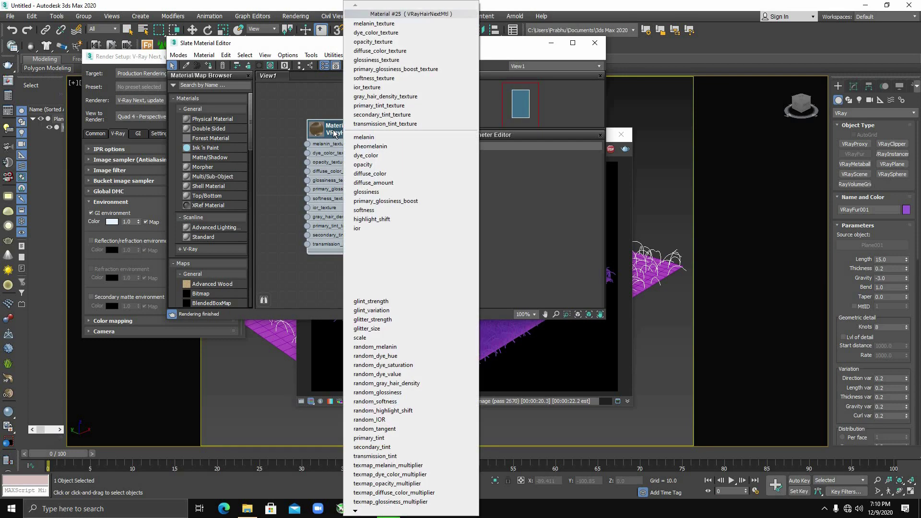
{"action": "double_click", "coordinate": [334, 132]}
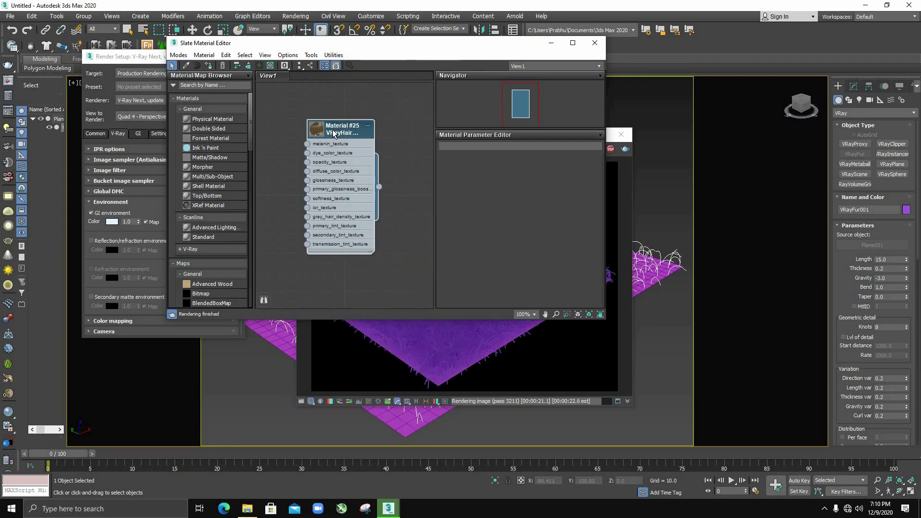
- Assign Material #25 to the fur and move the editor aside to watch the tan render
{"action": "left_click", "coordinate": [210, 67]}
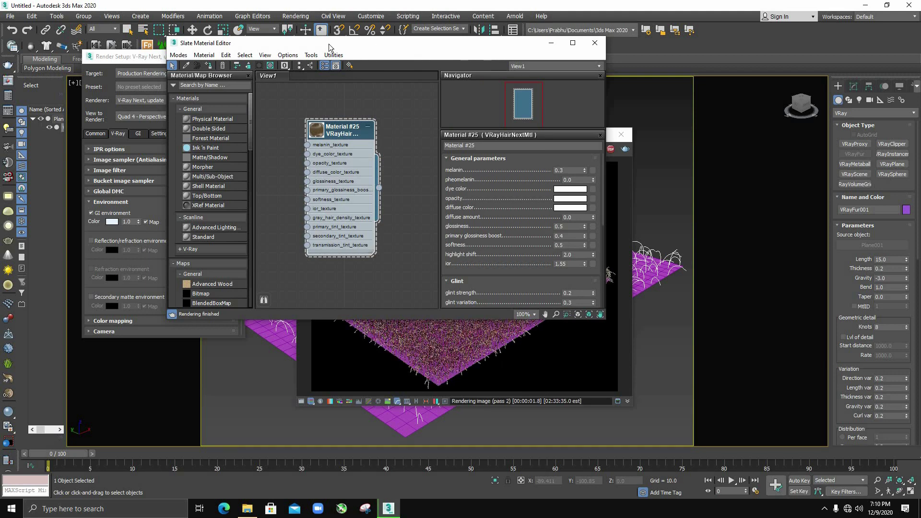
{"action": "left_click_drag", "start_coordinate": [384, 43], "coordinate": [213, 38]}
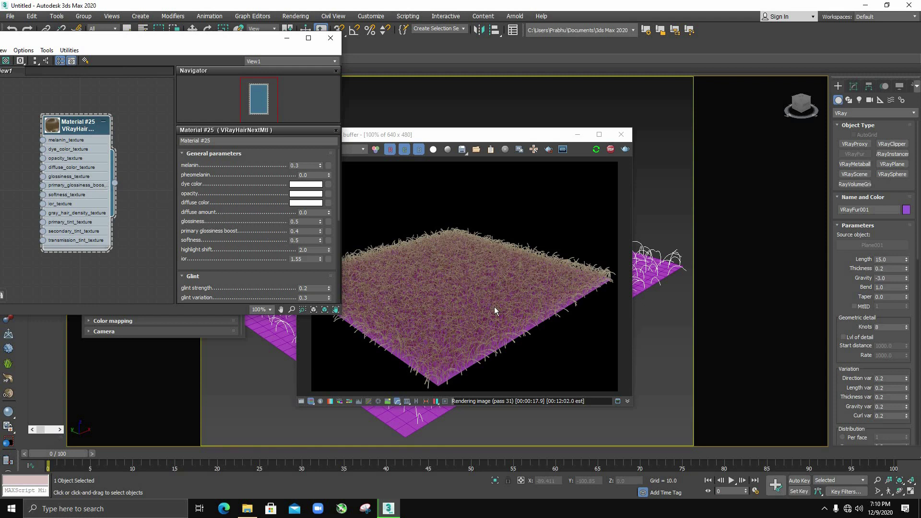
{"action": "scroll", "coordinate": [79, 163], "scroll_direction": "down", "scroll_amount": 2}
{"action": "scroll", "coordinate": [76, 190], "scroll_direction": "down", "scroll_amount": 2}
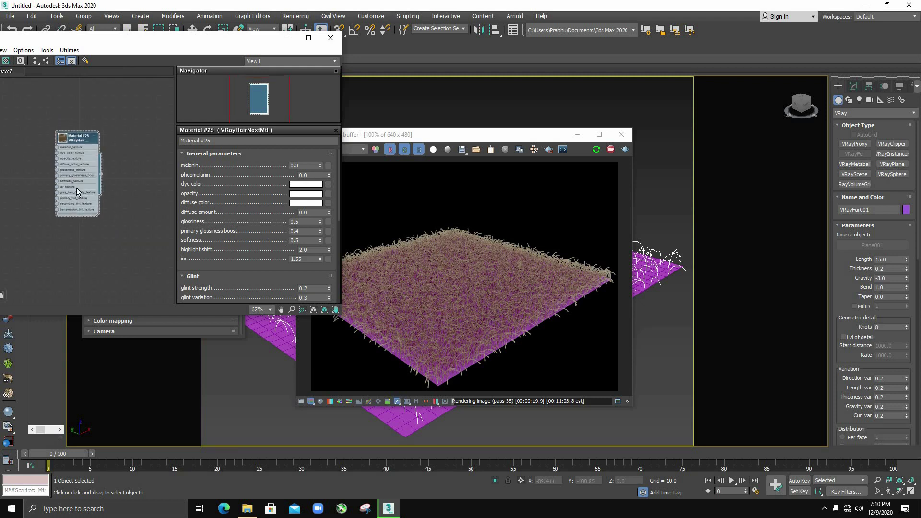
{"action": "middle_click_drag", "start_coordinate": [76, 139], "coordinate": [99, 148]}
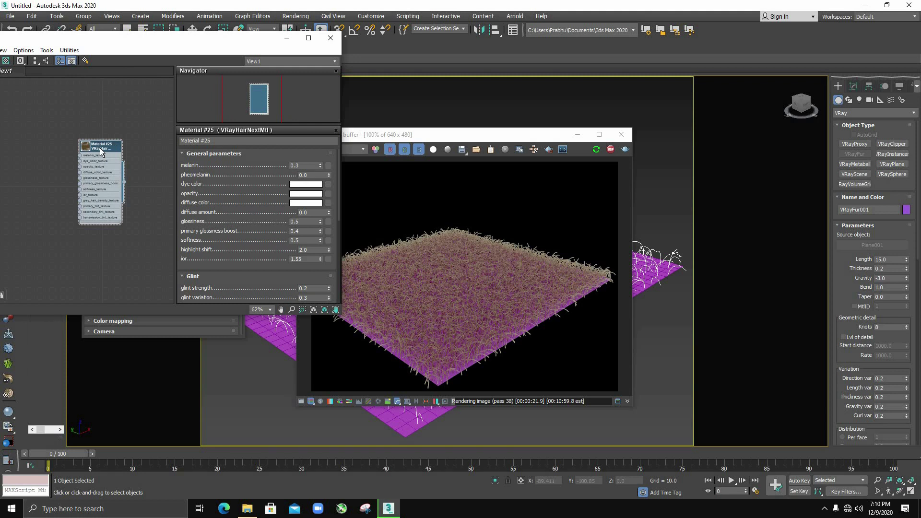
- Delete the Material #25 node and create a VRayMtl node, Material #26, with its parameters open
{"action": "key", "text": "Delete"}
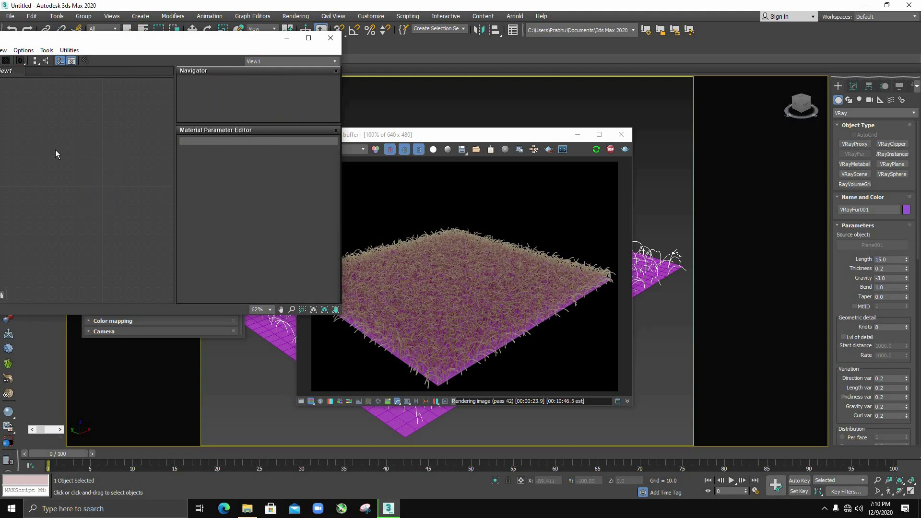
{"action": "right_click", "coordinate": [56, 151]}
{"action": "mouse_move", "coordinate": [84, 156]}
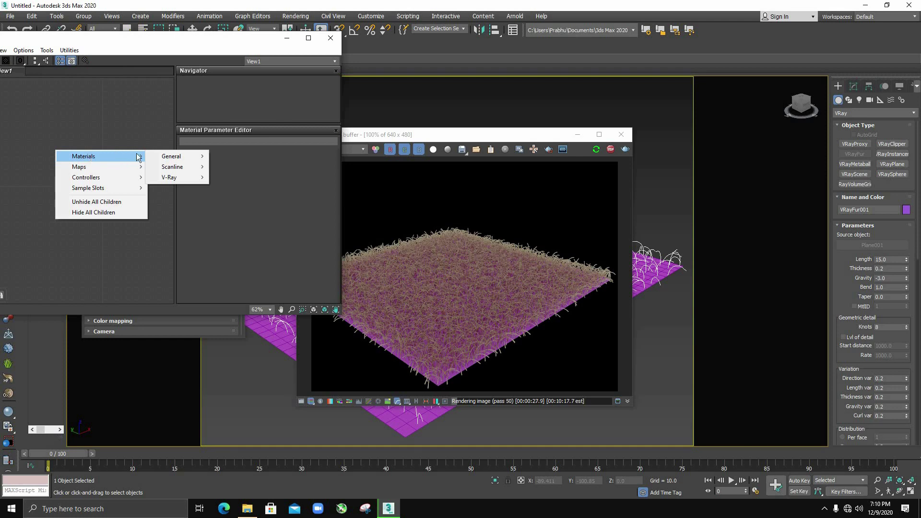
{"action": "mouse_move", "coordinate": [172, 177]}
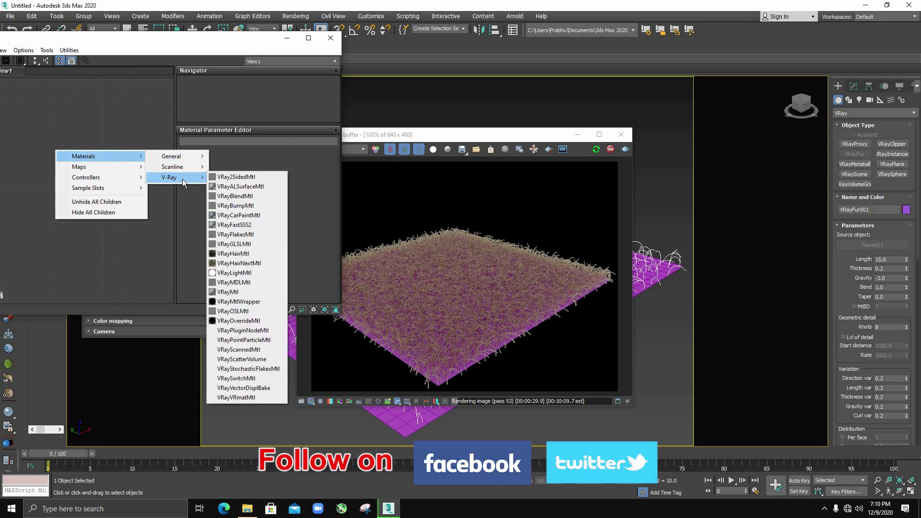
{"action": "left_click", "coordinate": [265, 292]}
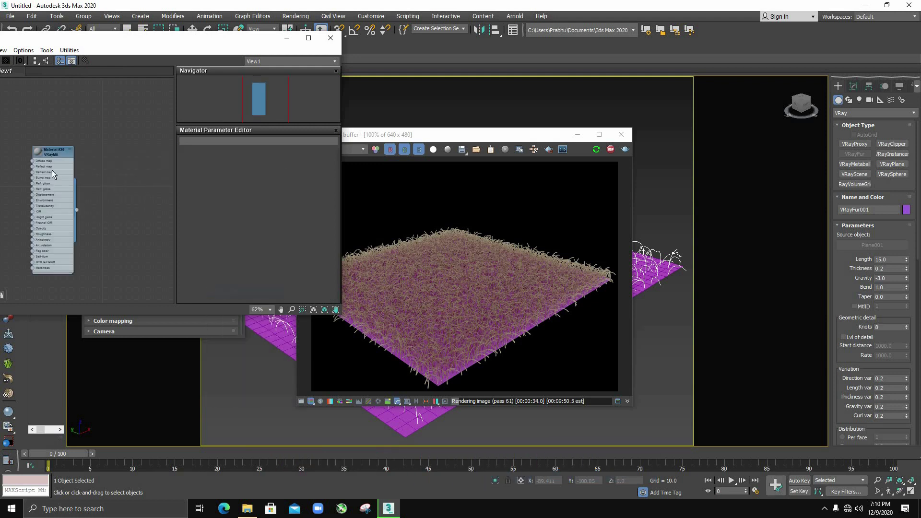
{"action": "double_click", "coordinate": [51, 154]}
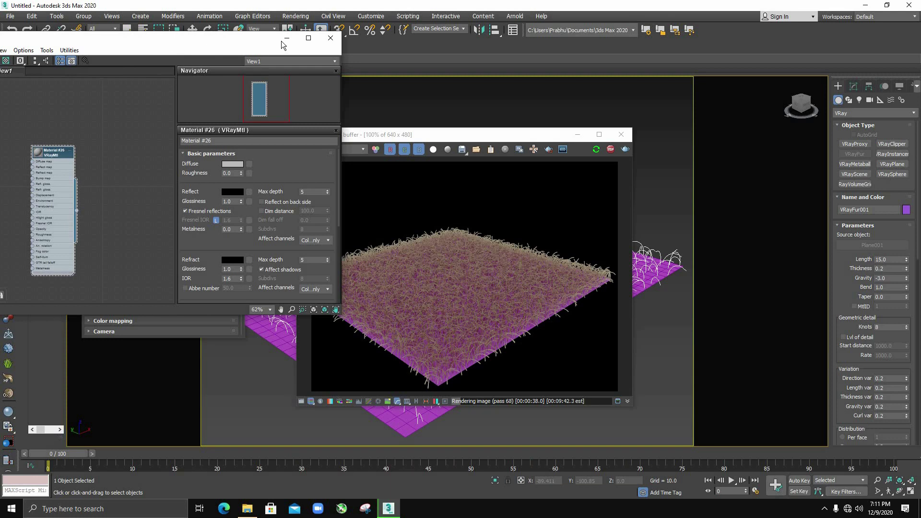
{"action": "left_click_drag", "start_coordinate": [281, 41], "coordinate": [421, 40]}
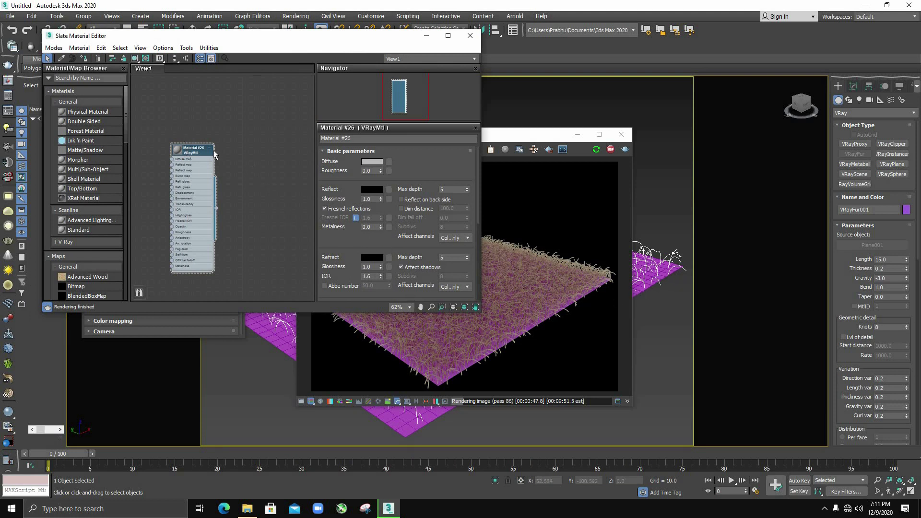
- Assign Material #26 to the fur, then try an olive diffuse colour and discard it
{"action": "left_click", "coordinate": [85, 60]}
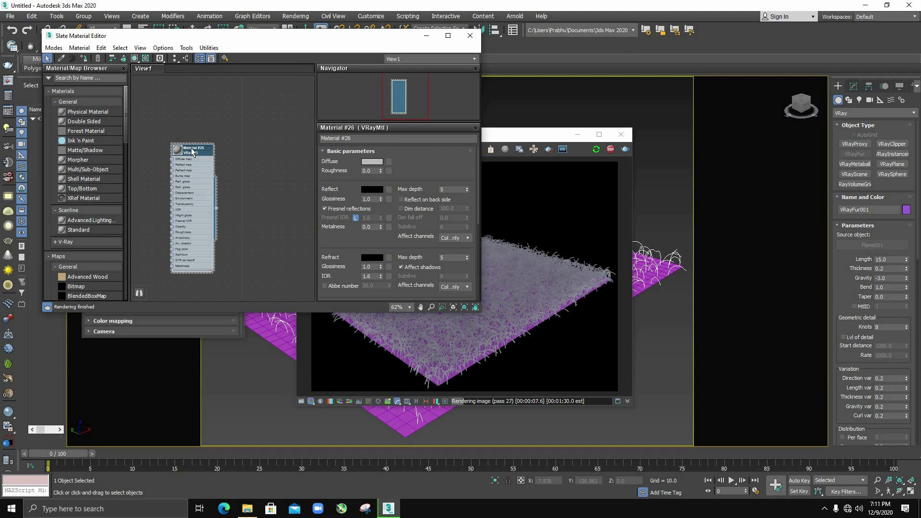
{"action": "scroll", "coordinate": [192, 152], "scroll_direction": "up", "scroll_amount": 3}
{"action": "left_click", "coordinate": [220, 151]}
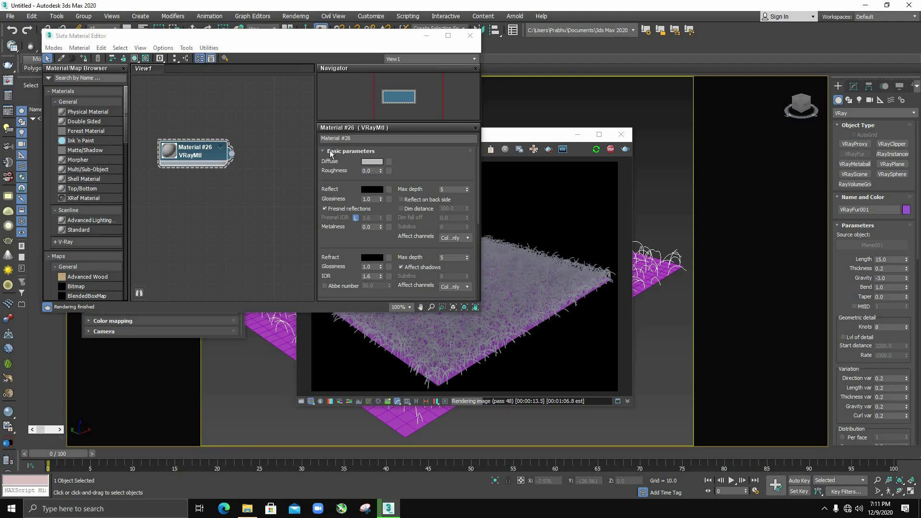
{"action": "left_click", "coordinate": [373, 161]}
{"action": "left_click", "coordinate": [209, 104]}
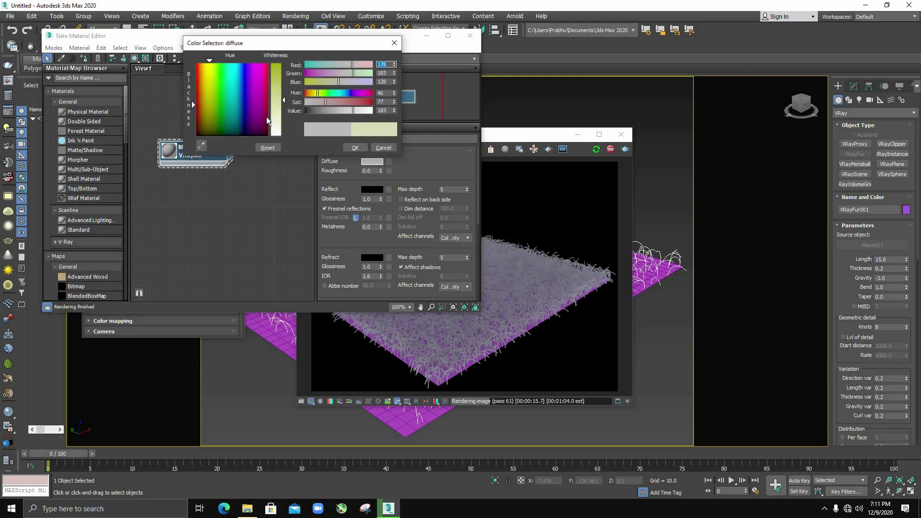
{"action": "left_click_drag", "start_coordinate": [283, 100], "coordinate": [284, 84]}
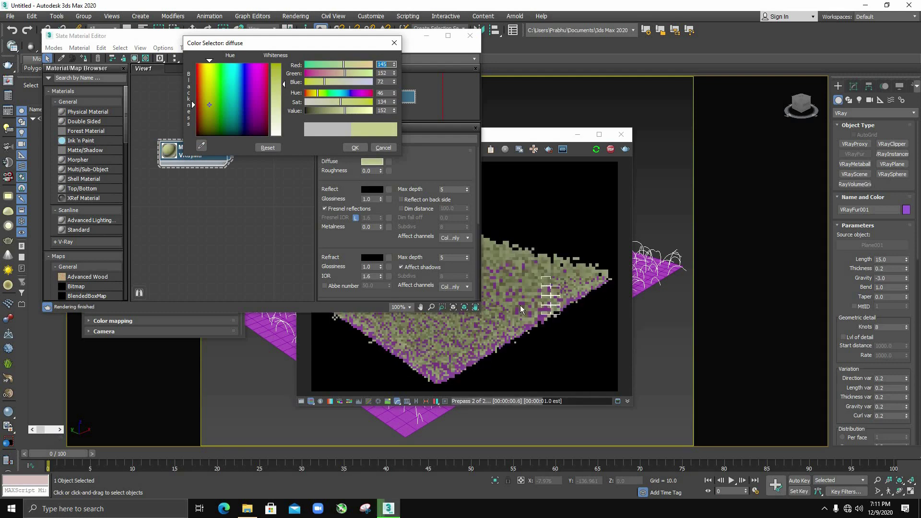
{"action": "left_click", "coordinate": [382, 148]}
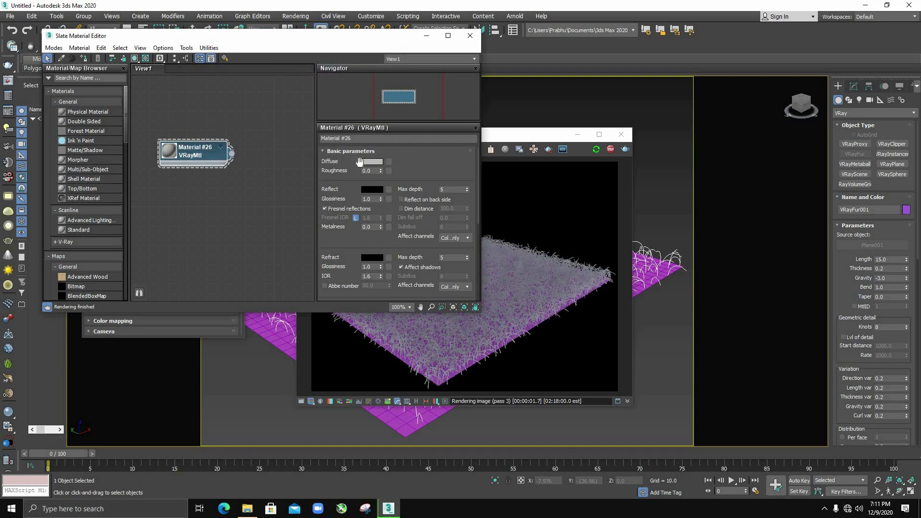
- Add a Bitmap map to Material #26's diffuse slot and browse to Local Disk (G:)
{"action": "left_click", "coordinate": [389, 162]}
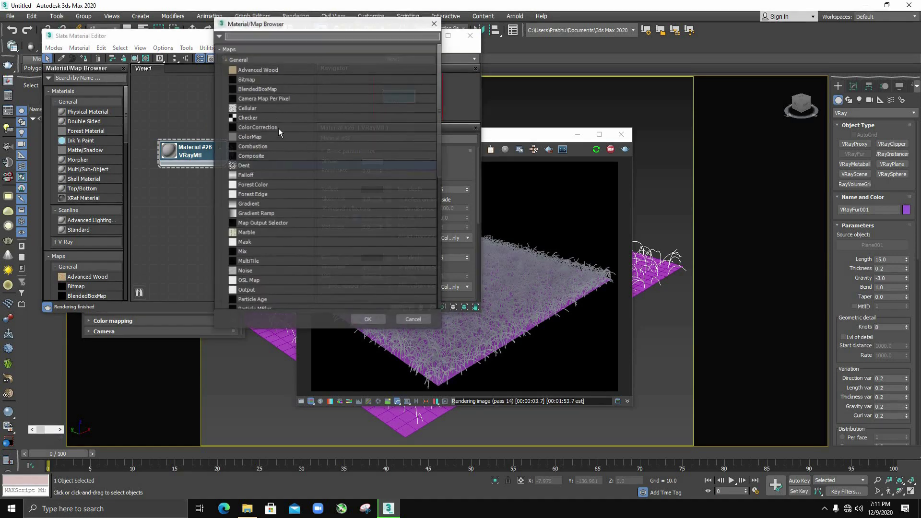
{"action": "double_click", "coordinate": [258, 81]}
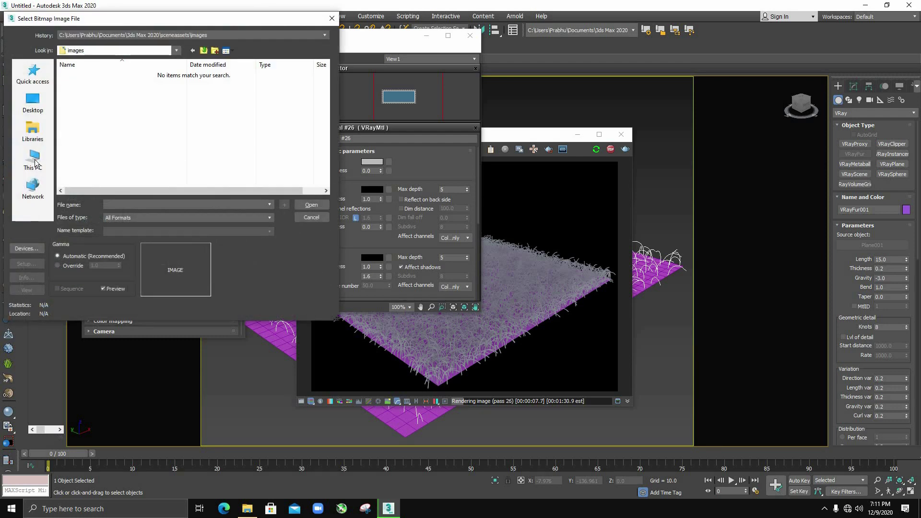
{"action": "left_click", "coordinate": [33, 158]}
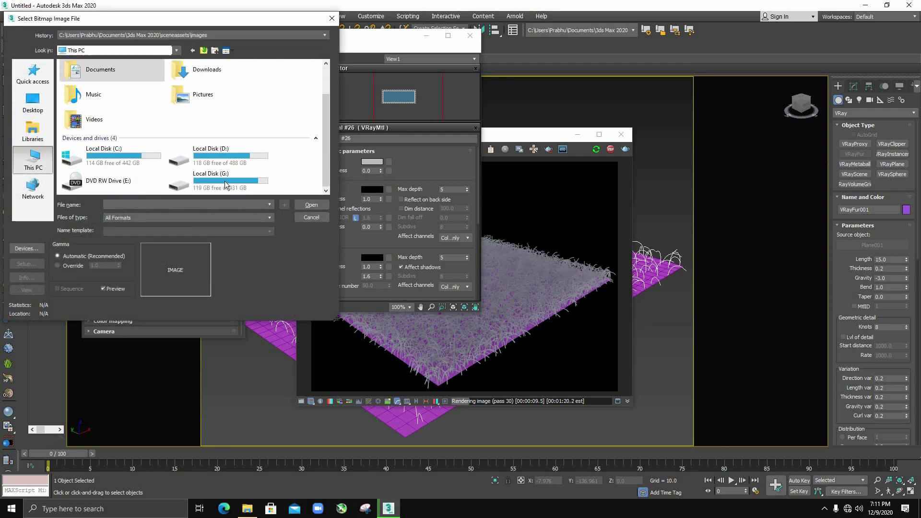
{"action": "double_click", "coordinate": [204, 182]}
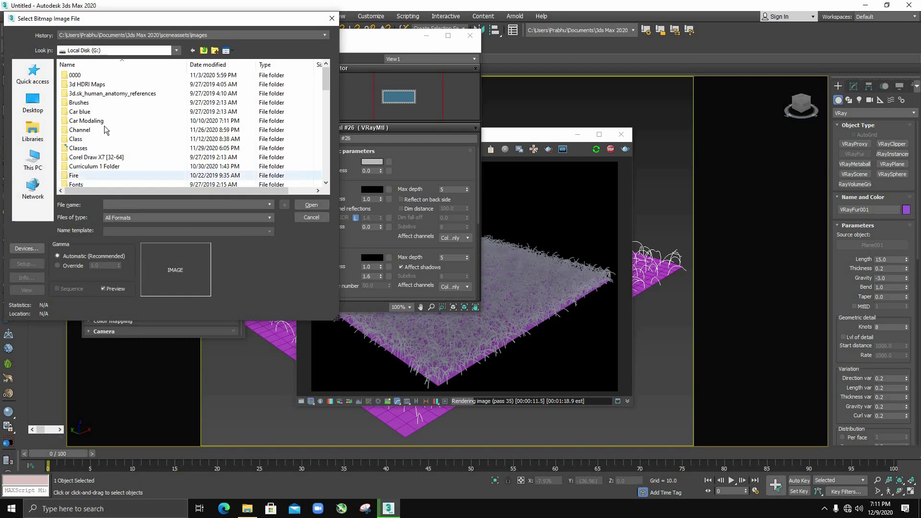
{"action": "scroll", "coordinate": [142, 151], "scroll_direction": "down", "scroll_amount": 1}
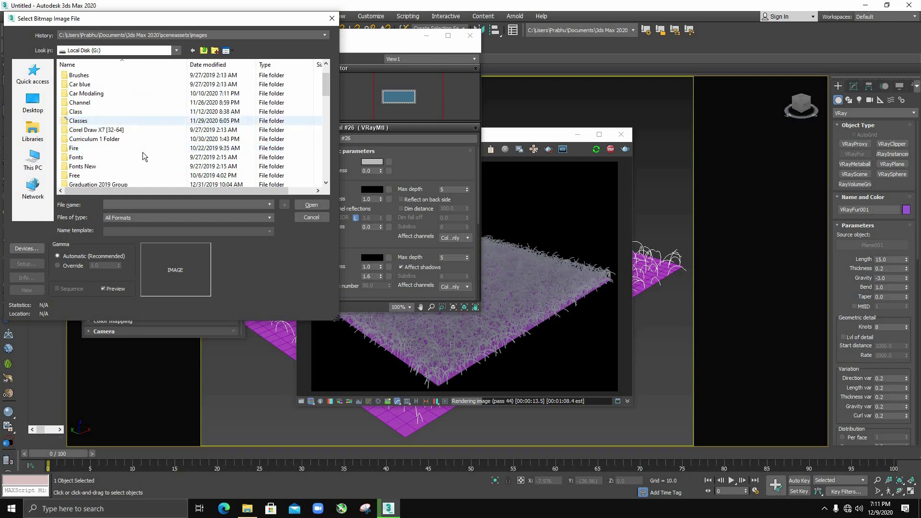
{"action": "scroll", "coordinate": [142, 152], "scroll_direction": "down", "scroll_amount": 2}
{"action": "scroll", "coordinate": [121, 163], "scroll_direction": "down", "scroll_amount": 1}
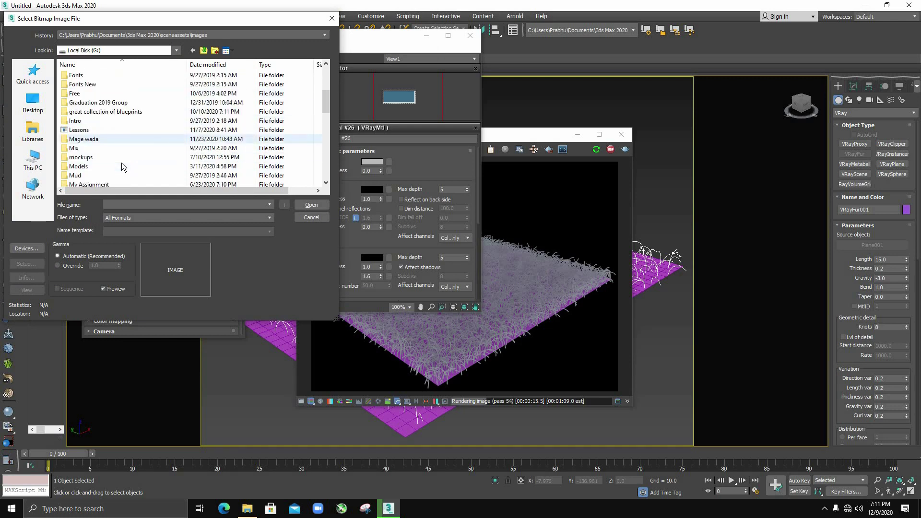
{"action": "scroll", "coordinate": [121, 163], "scroll_direction": "down", "scroll_amount": 1}
{"action": "scroll", "coordinate": [115, 163], "scroll_direction": "down", "scroll_amount": 1}
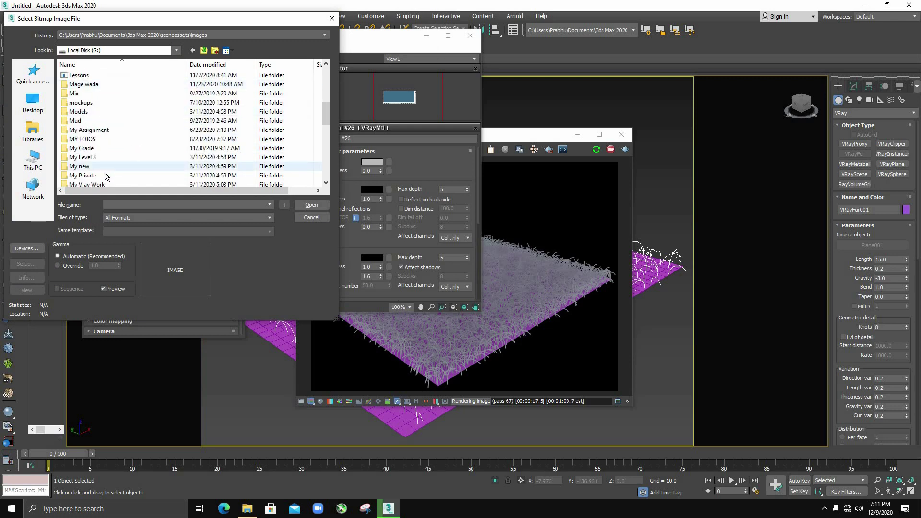
- Navigate to maps > CLOTH TECTURES and pick Colorful-Rustic-Linen-Fabric-Background-262641
{"action": "double_click", "coordinate": [105, 174]}
{"action": "double_click", "coordinate": [103, 113]}
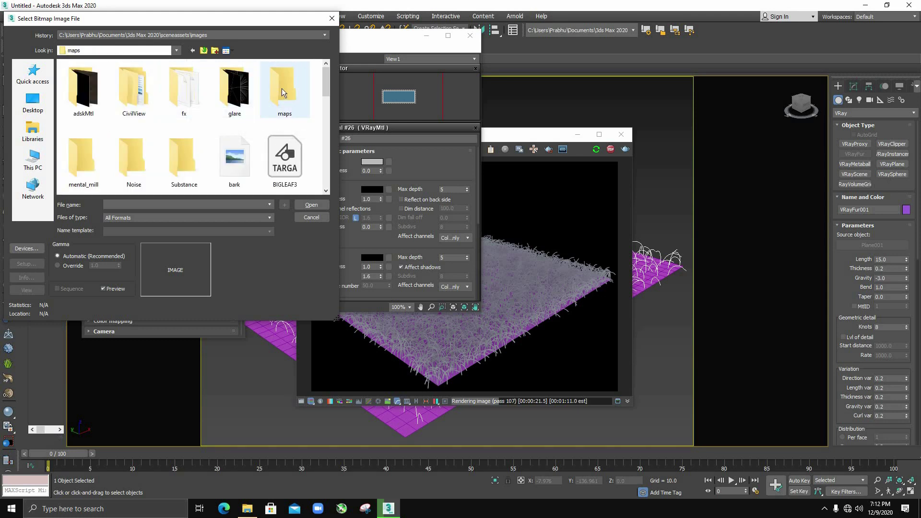
{"action": "double_click", "coordinate": [281, 89]}
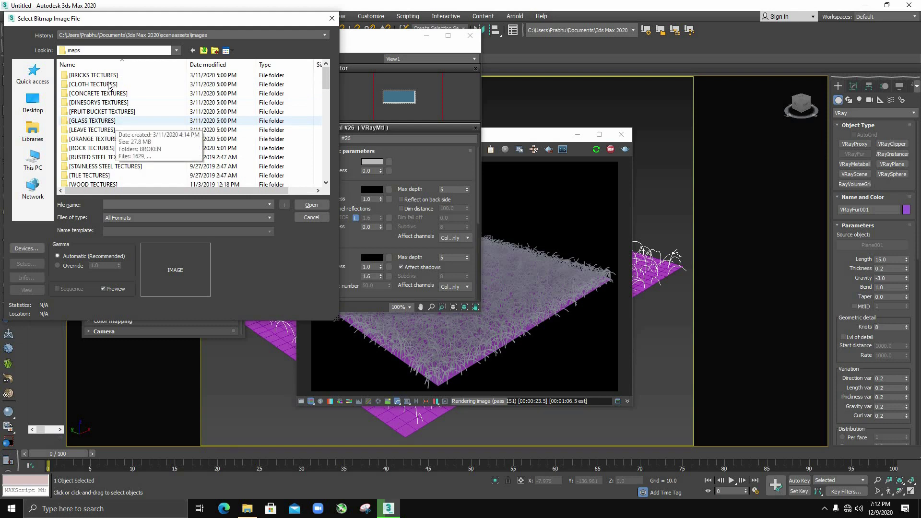
{"action": "double_click", "coordinate": [108, 84]}
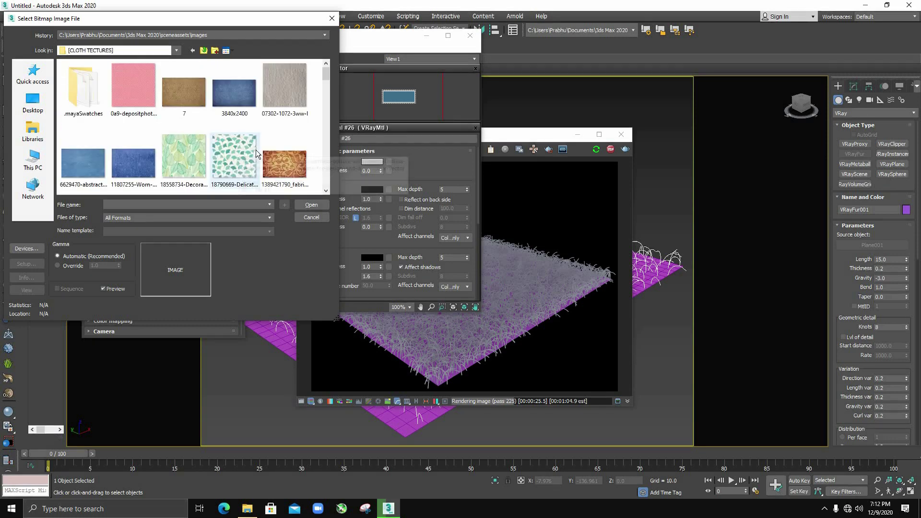
{"action": "scroll", "coordinate": [237, 158], "scroll_direction": "down", "scroll_amount": 2}
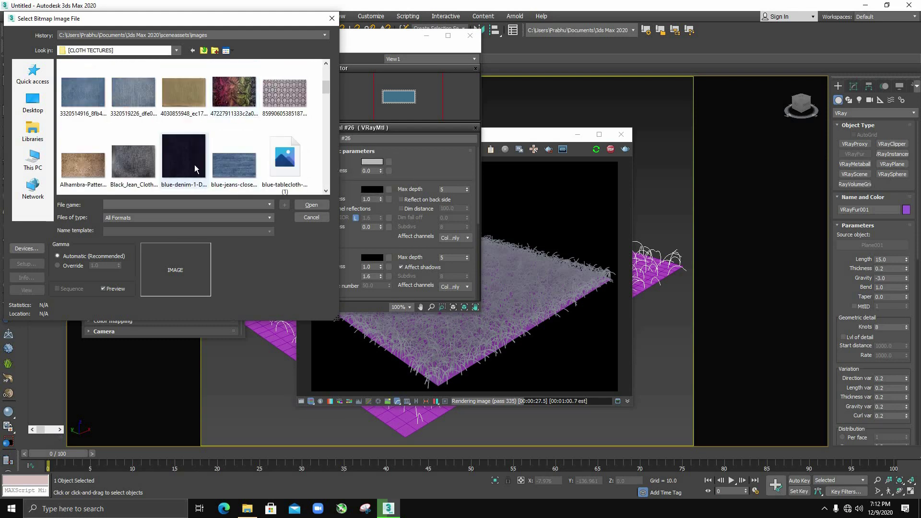
{"action": "scroll", "coordinate": [195, 165], "scroll_direction": "down", "scroll_amount": 1}
{"action": "scroll", "coordinate": [195, 165], "scroll_direction": "down", "scroll_amount": 1}
{"action": "scroll", "coordinate": [195, 165], "scroll_direction": "down", "scroll_amount": 1}
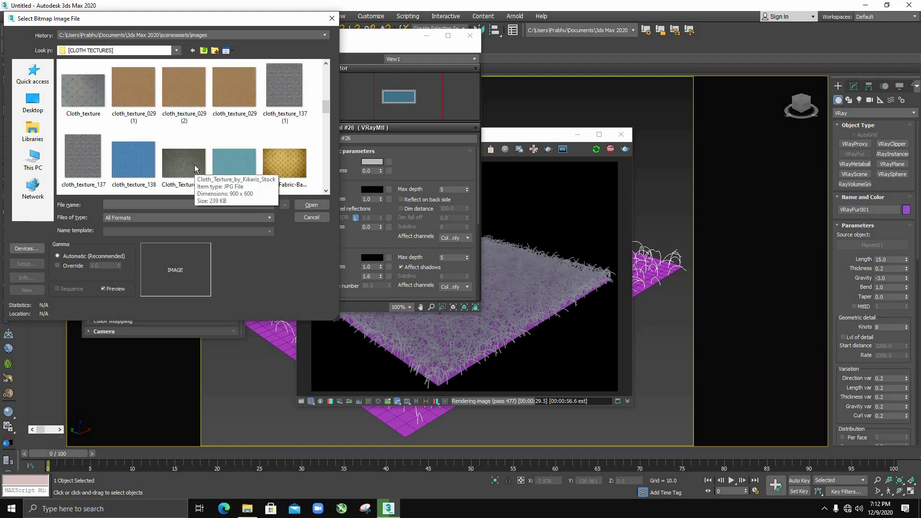
{"action": "scroll", "coordinate": [195, 165], "scroll_direction": "down", "scroll_amount": 1}
{"action": "scroll", "coordinate": [195, 165], "scroll_direction": "down", "scroll_amount": 2}
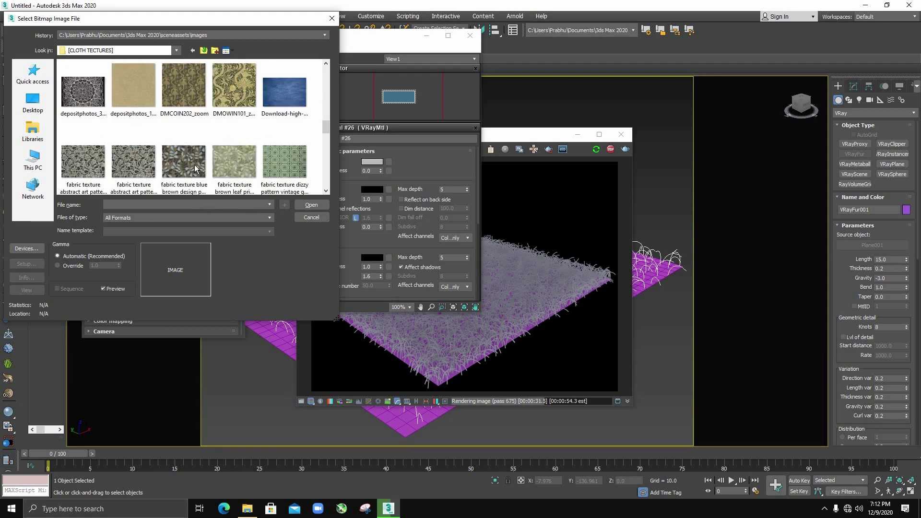
{"action": "scroll", "coordinate": [194, 165], "scroll_direction": "up", "scroll_amount": 1}
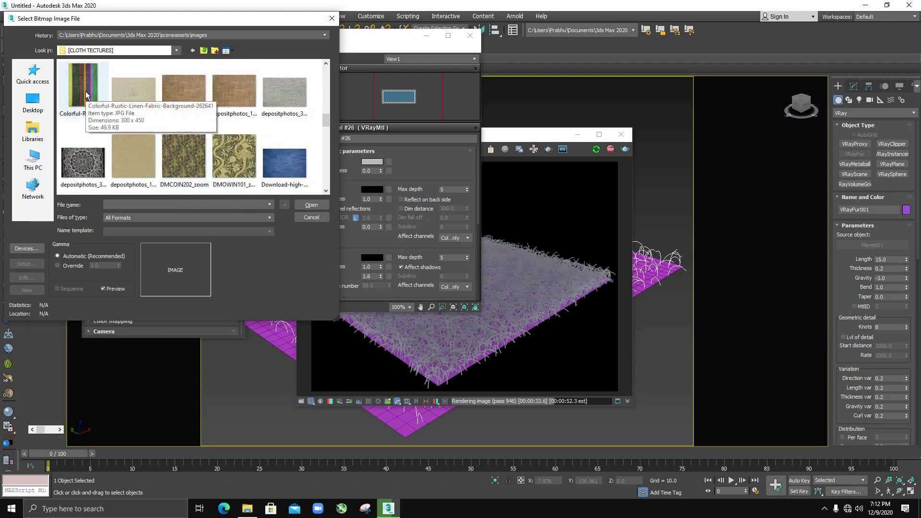
{"action": "left_click", "coordinate": [87, 90]}
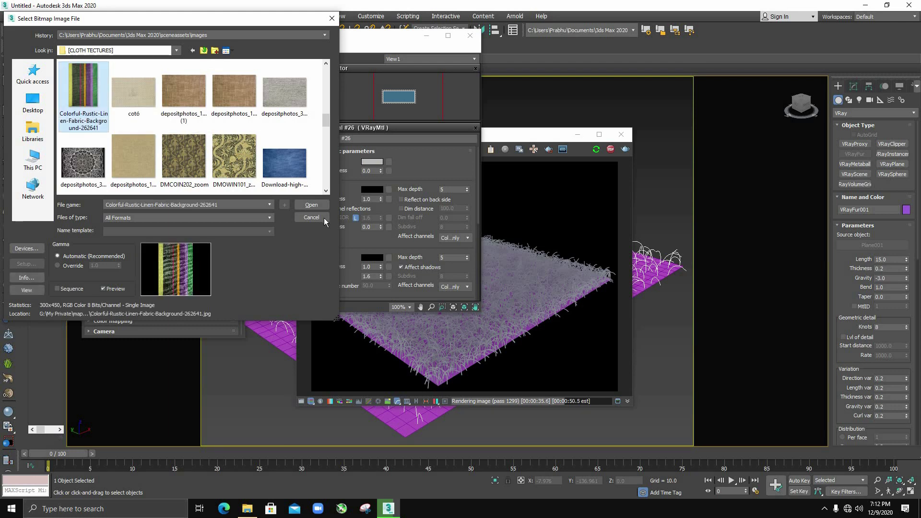
- Load the linen fabric image as Map #1 and expand its bitmap node preview
{"action": "left_click", "coordinate": [312, 206]}
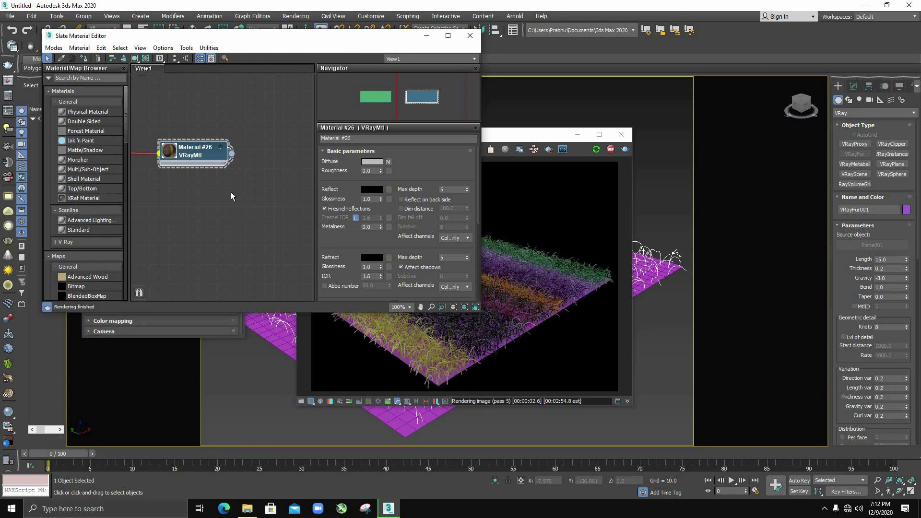
{"action": "scroll", "coordinate": [232, 192], "scroll_direction": "down", "scroll_amount": 5}
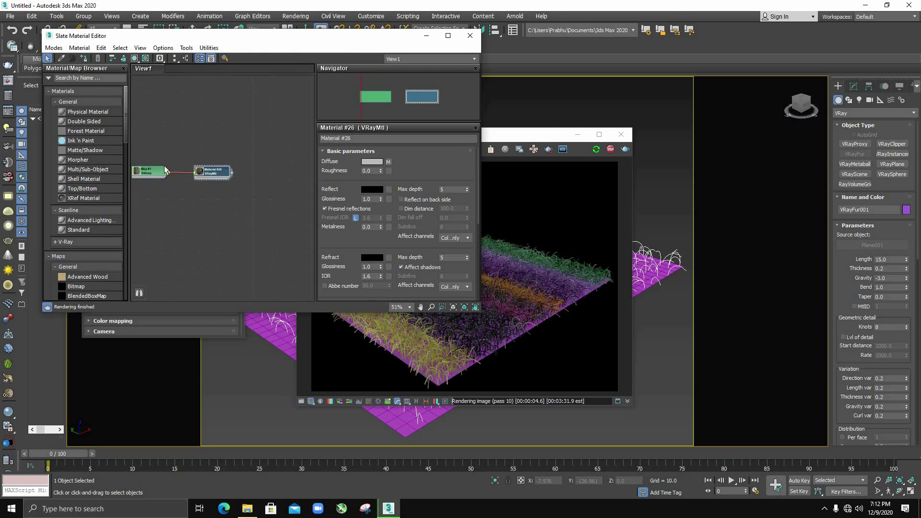
{"action": "left_click", "coordinate": [136, 170]}
{"action": "scroll", "coordinate": [160, 184], "scroll_direction": "up", "scroll_amount": 3}
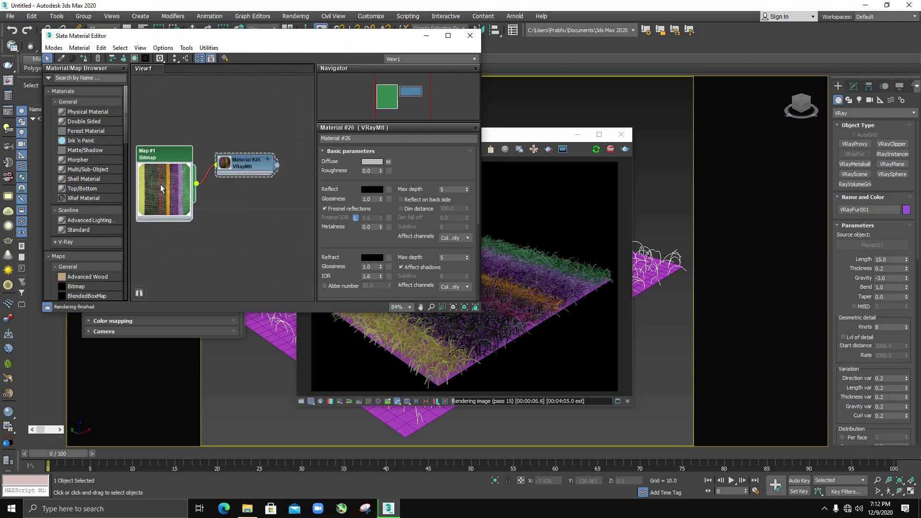
{"action": "scroll", "coordinate": [160, 184], "scroll_direction": "up", "scroll_amount": 3}
{"action": "scroll", "coordinate": [543, 276], "scroll_direction": "down", "scroll_amount": 2}
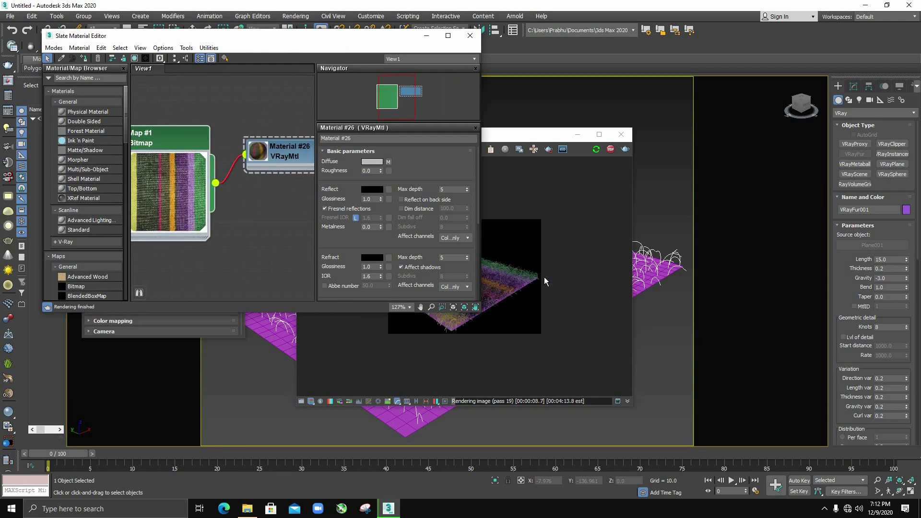
{"action": "left_click", "coordinate": [576, 136]}
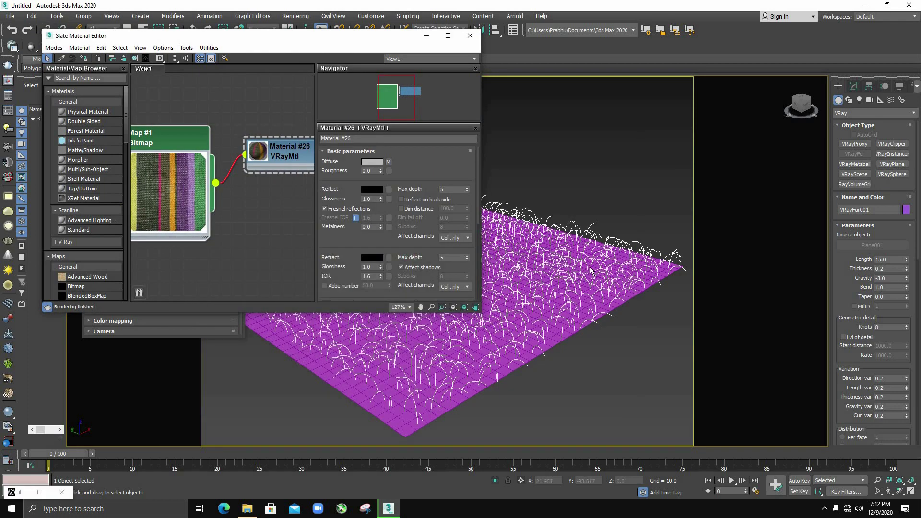
- Enlarge Material #26's sample sphere and show the striped material shaded in the viewport
{"action": "scroll", "coordinate": [584, 293], "scroll_direction": "down", "scroll_amount": 2}
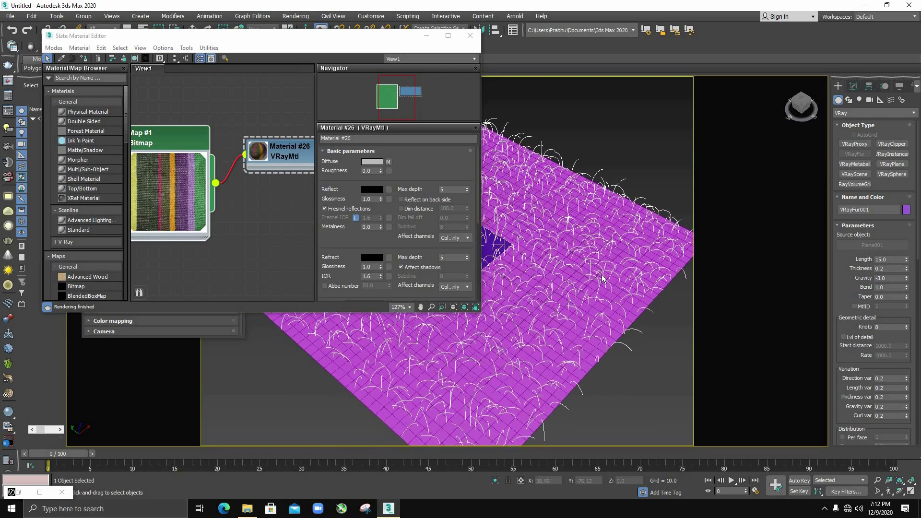
{"action": "scroll", "coordinate": [567, 288], "scroll_direction": "down", "scroll_amount": 3}
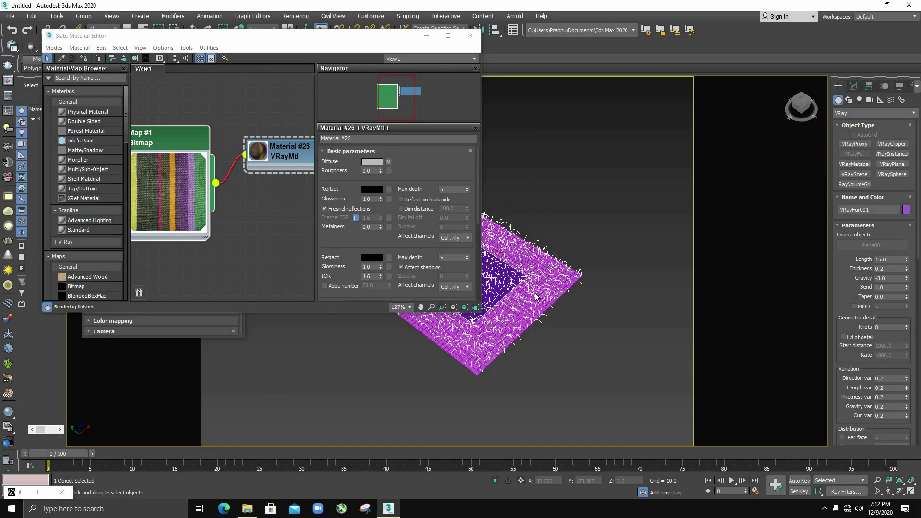
{"action": "scroll", "coordinate": [561, 287], "scroll_direction": "up", "scroll_amount": 2}
{"action": "scroll", "coordinate": [542, 286], "scroll_direction": "up", "scroll_amount": 3}
{"action": "scroll", "coordinate": [543, 287], "scroll_direction": "up", "scroll_amount": 1}
{"action": "scroll", "coordinate": [542, 286], "scroll_direction": "up", "scroll_amount": 2}
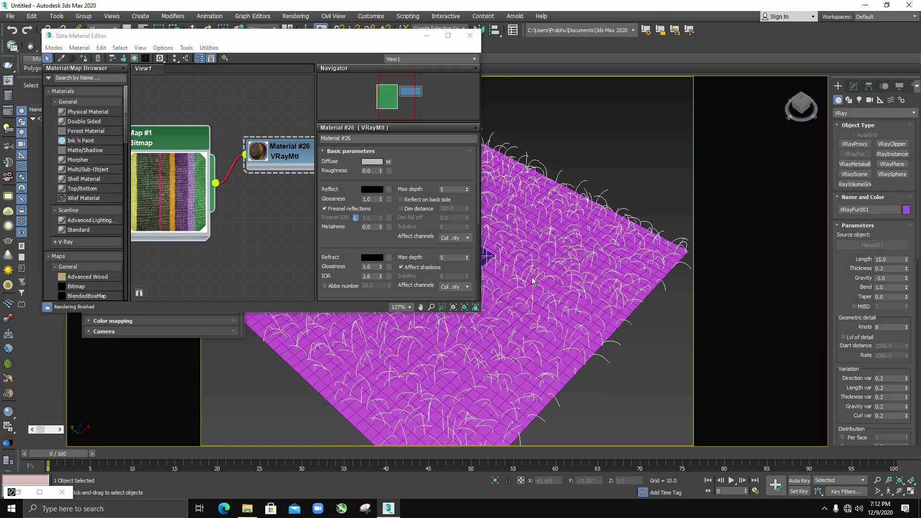
{"action": "scroll", "coordinate": [543, 287], "scroll_direction": "up", "scroll_amount": 1}
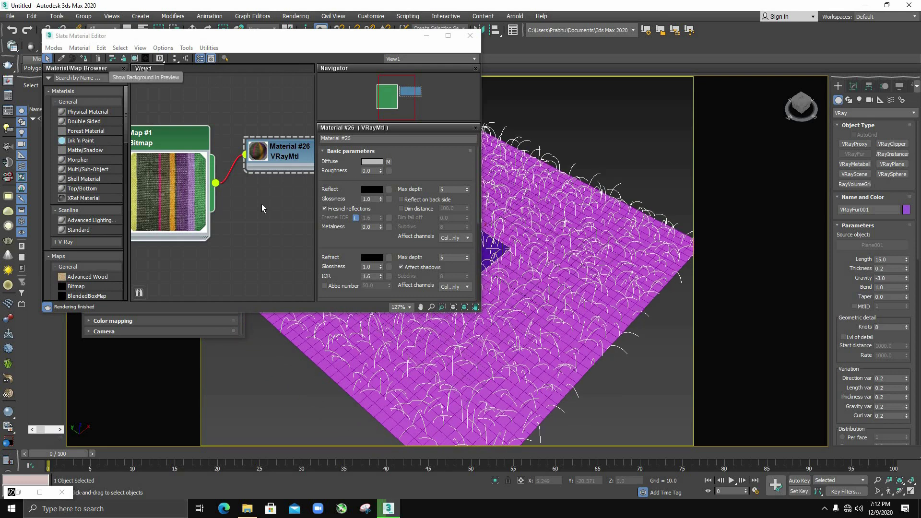
{"action": "double_click", "coordinate": [265, 153]}
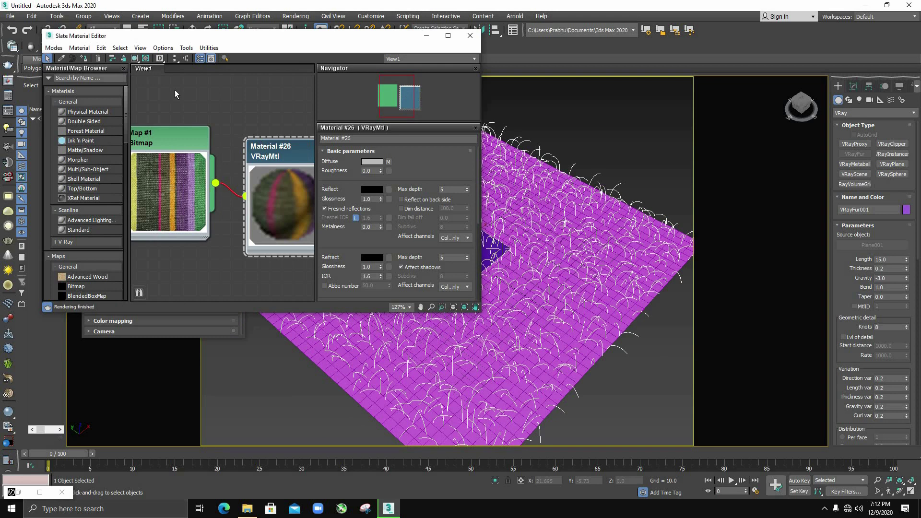
{"action": "left_click", "coordinate": [145, 59]}
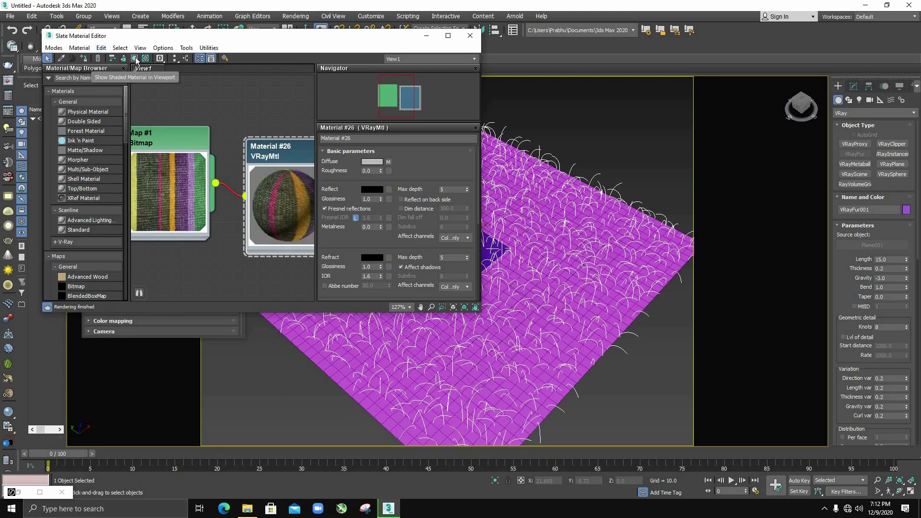
{"action": "left_click", "coordinate": [135, 59]}
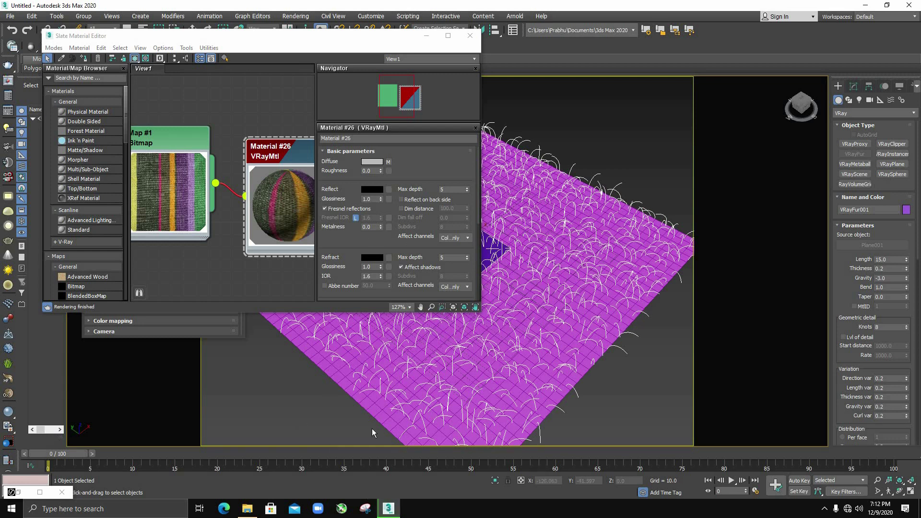
- Restore the V-Ray frame buffer at 100% and set the fur's Per area density to 0.5
{"action": "left_click", "coordinate": [16, 498]}
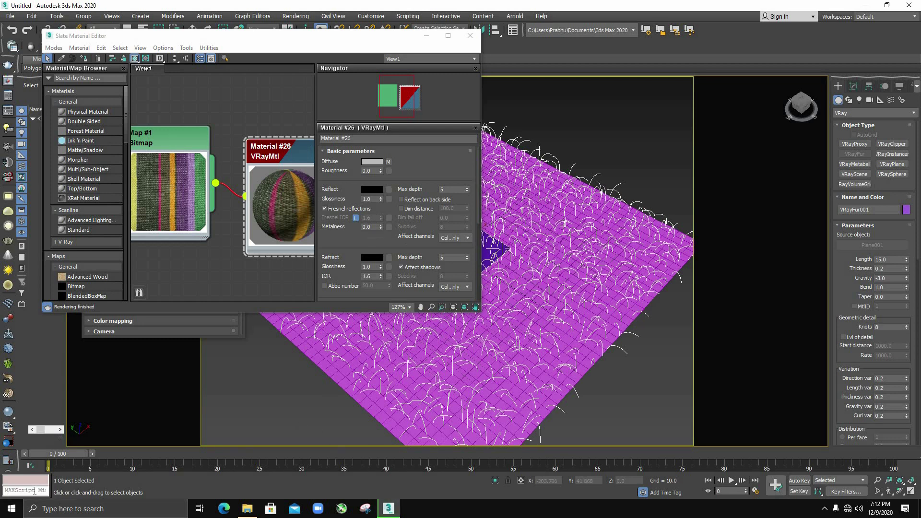
{"action": "double_click", "coordinate": [492, 302]}
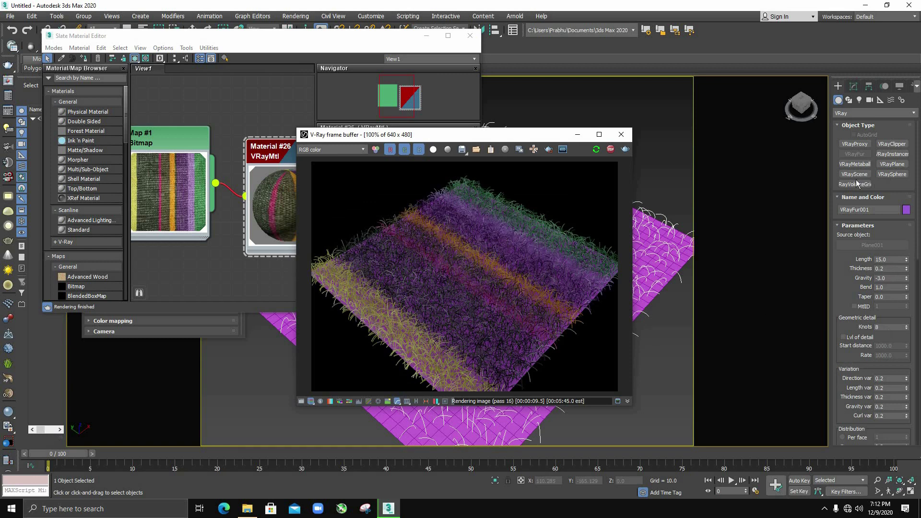
{"action": "scroll", "coordinate": [874, 365], "scroll_direction": "down", "scroll_amount": 1}
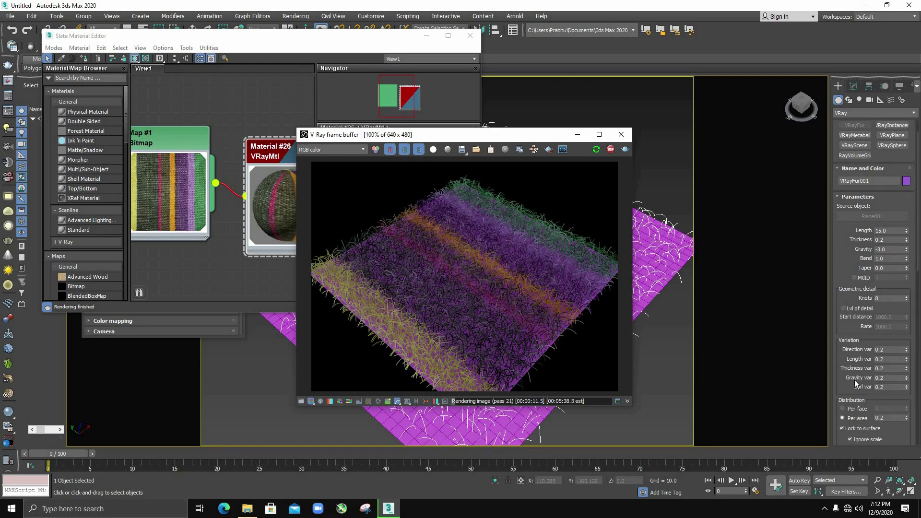
{"action": "scroll", "coordinate": [874, 366], "scroll_direction": "down", "scroll_amount": 1}
{"action": "scroll", "coordinate": [887, 371], "scroll_direction": "down", "scroll_amount": 1}
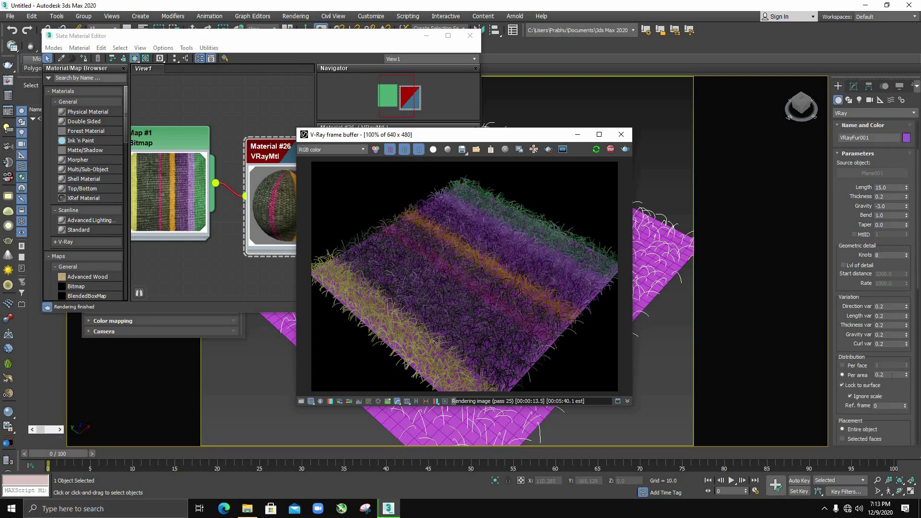
{"action": "left_click", "coordinate": [851, 376]}
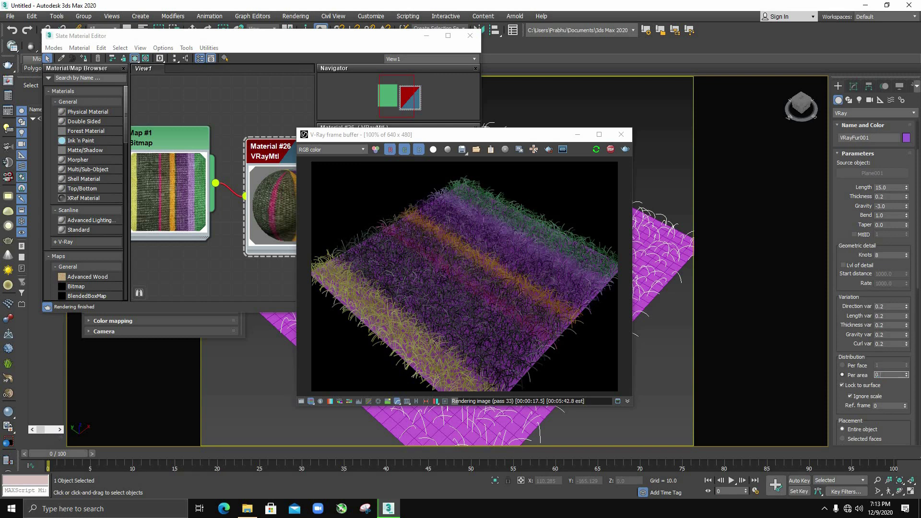
{"action": "left_click", "coordinate": [890, 375]}
{"action": "type", "text": "5"}
{"action": "key", "text": "Return"}
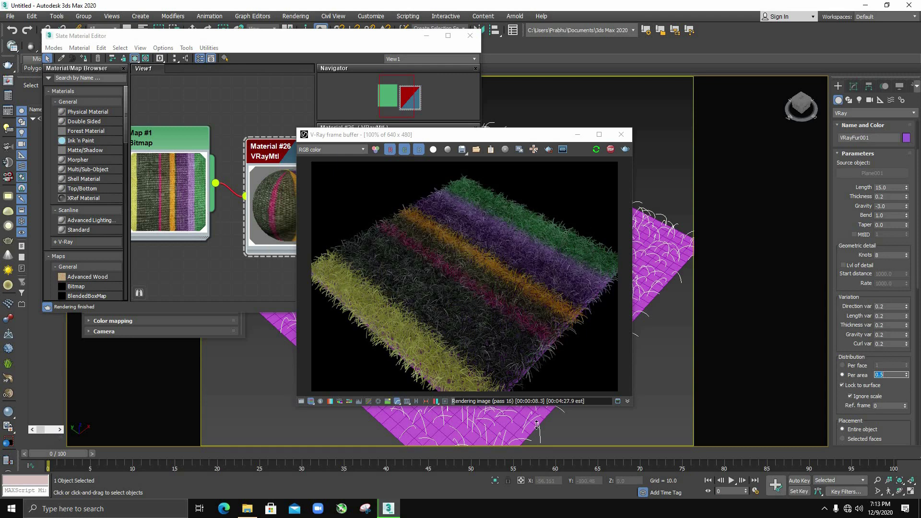
- Commit the 0.5 per-area density and close the finished V-Ray frame buffer
{"action": "key", "text": "Return"}
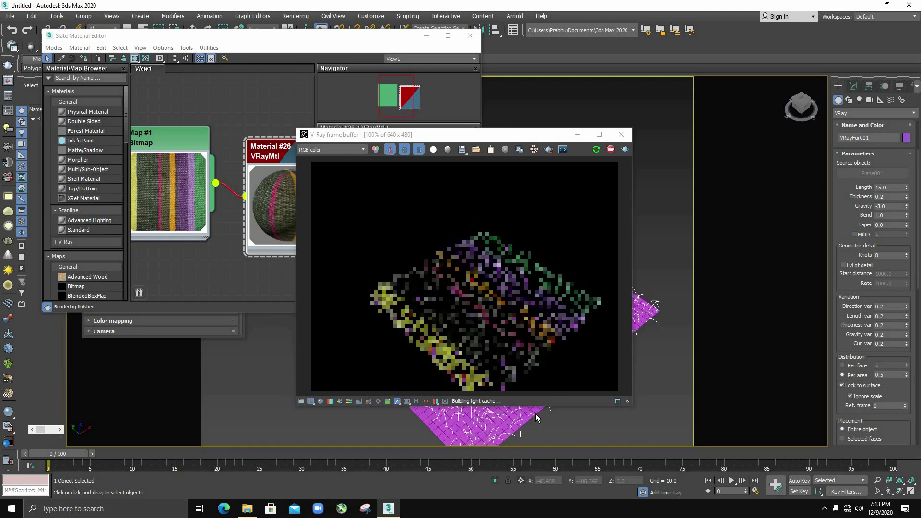
{"action": "middle_click_drag", "start_coordinate": [535, 412], "coordinate": [491, 413]}
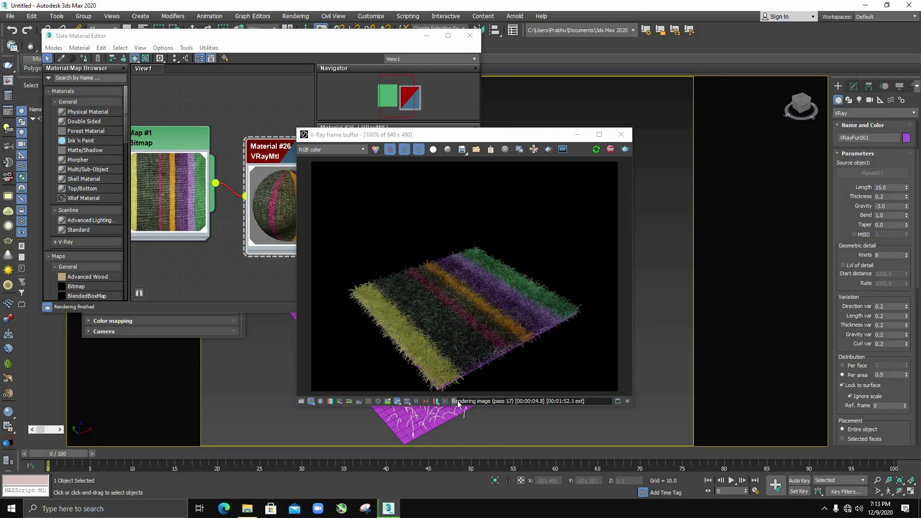
{"action": "left_click_drag", "start_coordinate": [569, 134], "coordinate": [367, 82]}
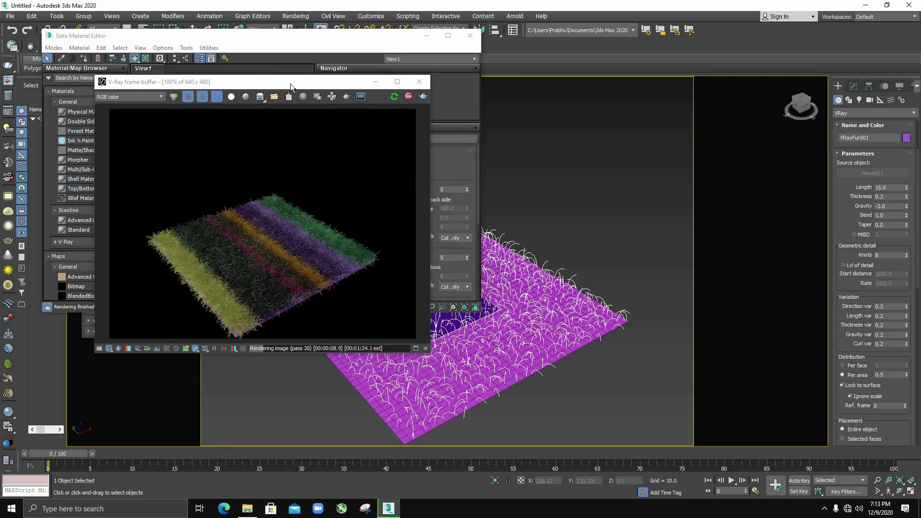
{"action": "left_click_drag", "start_coordinate": [352, 82], "coordinate": [410, 107]}
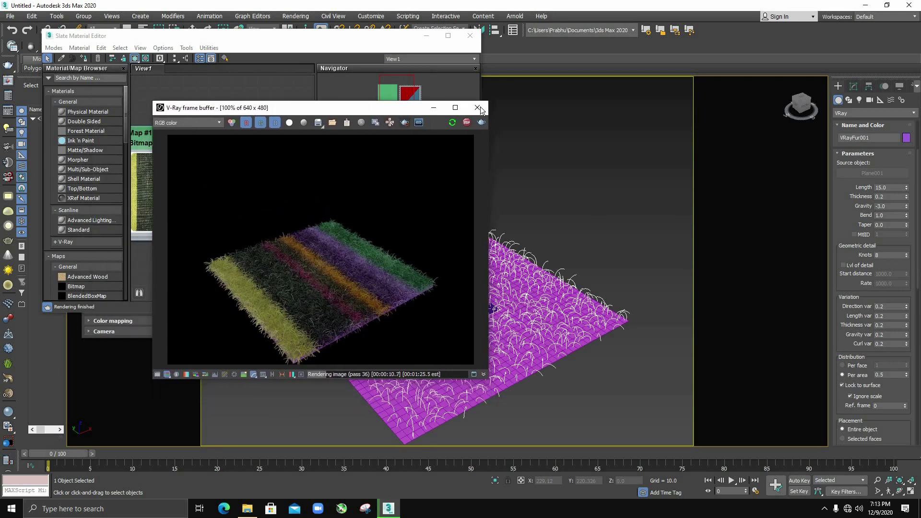
{"action": "left_click", "coordinate": [477, 107]}
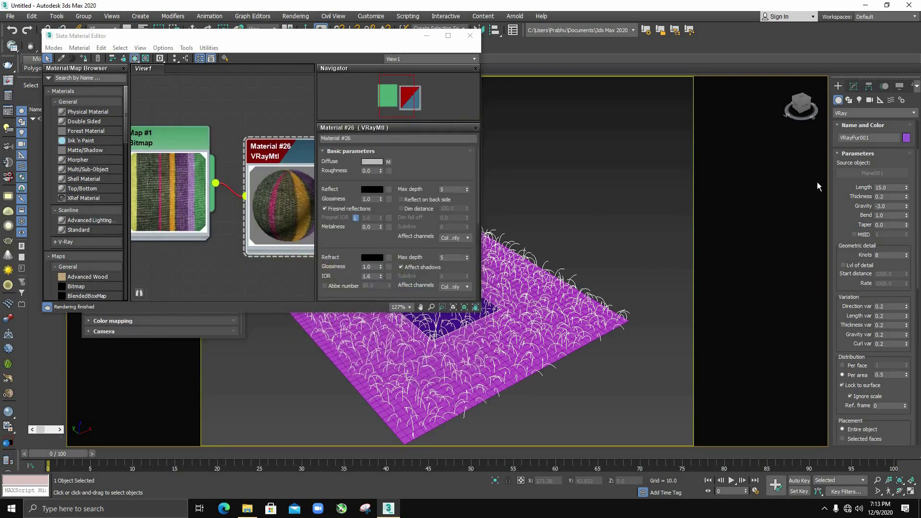
- Select Plane001 beneath the fur and bring the Slate Material Editor back
{"action": "right_click", "coordinate": [585, 287]}
{"action": "left_click", "coordinate": [609, 311]}
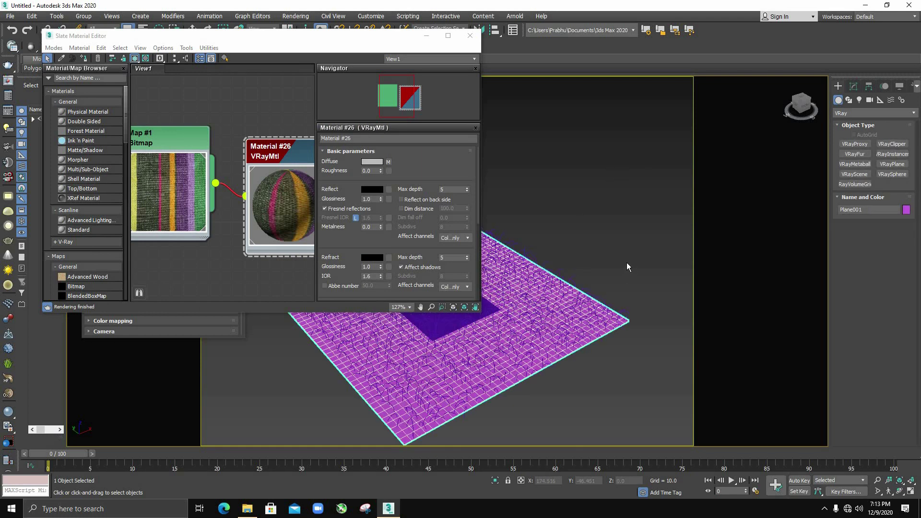
{"action": "key", "text": "m"}
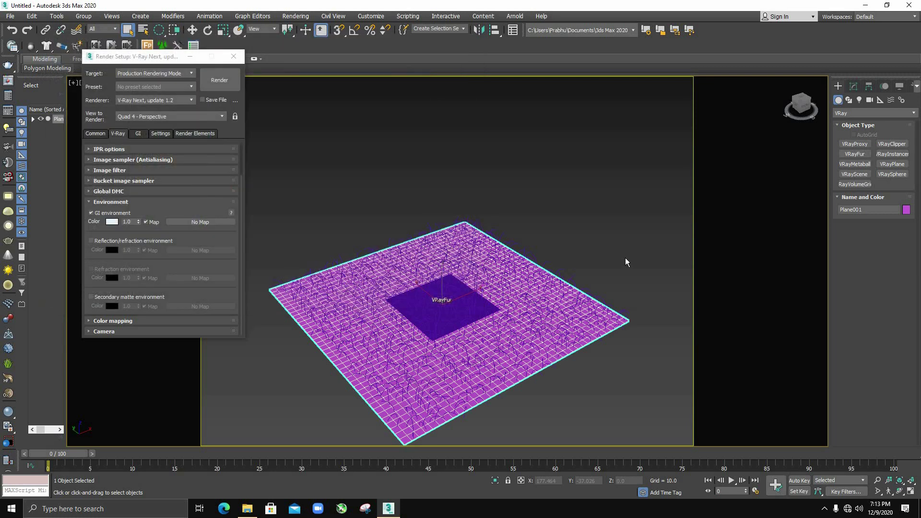
{"action": "key", "text": "m"}
{"action": "scroll", "coordinate": [285, 194], "scroll_direction": "down", "scroll_amount": 2}
- Show Material #26's striped linen shaded on Plane001, then close the Slate Material Editor
{"action": "scroll", "coordinate": [289, 196], "scroll_direction": "down", "scroll_amount": 1}
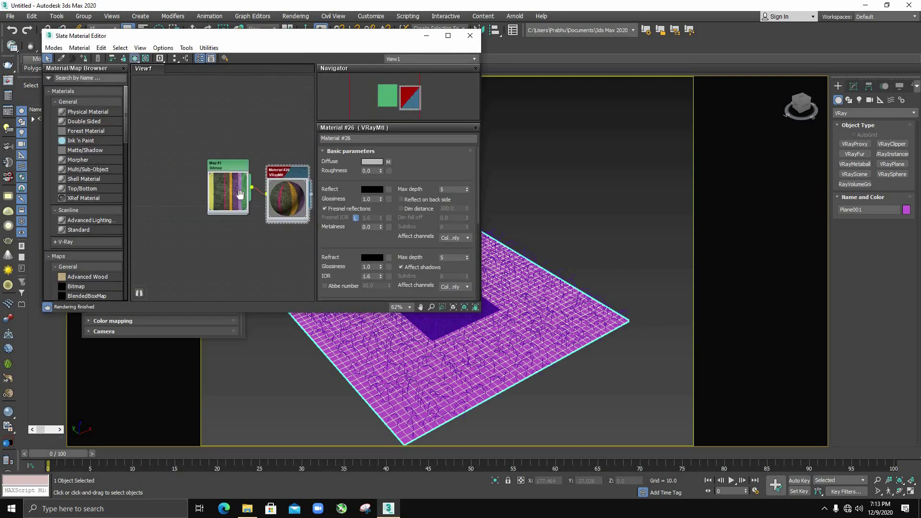
{"action": "scroll", "coordinate": [240, 203], "scroll_direction": "down", "scroll_amount": 1}
{"action": "scroll", "coordinate": [207, 208], "scroll_direction": "down", "scroll_amount": 1}
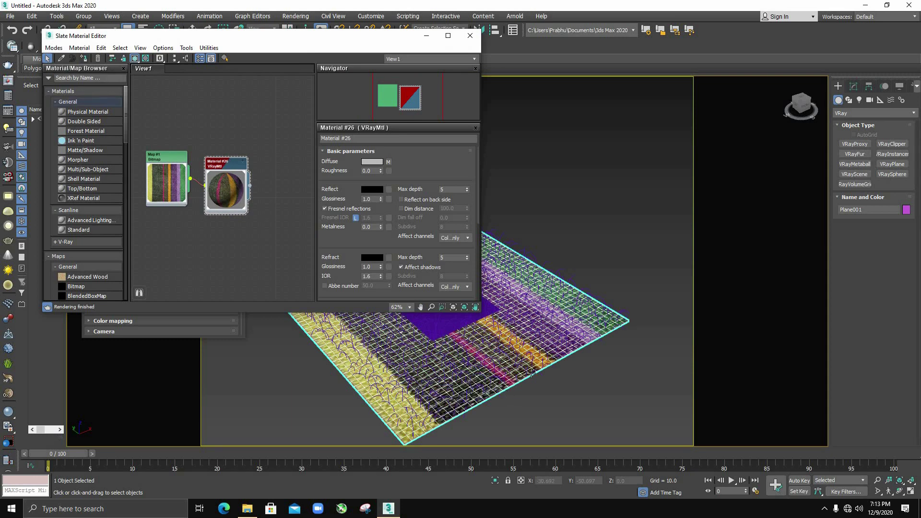
{"action": "left_click", "coordinate": [596, 329]}
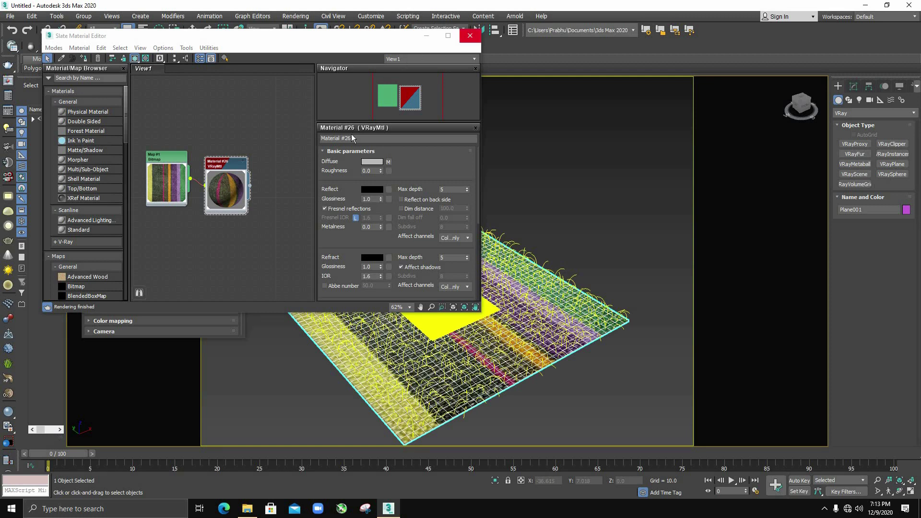
{"action": "left_click", "coordinate": [469, 36]}
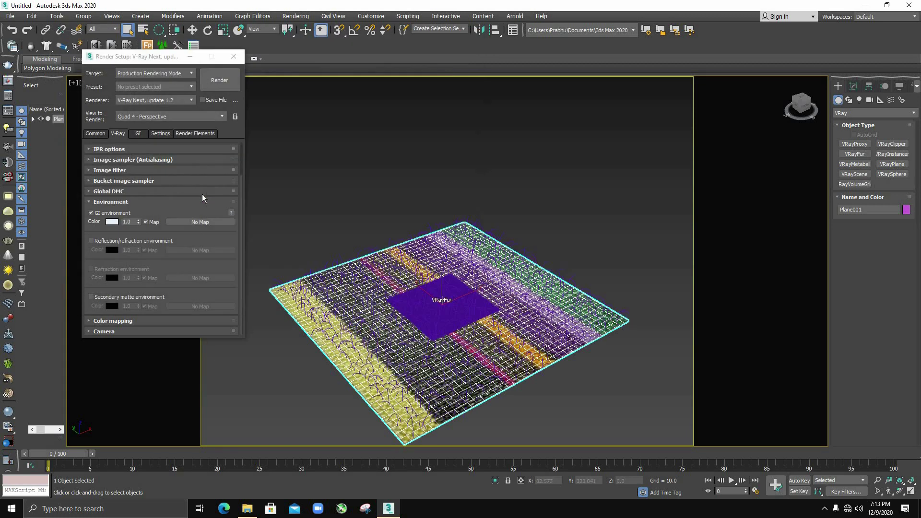
- Start an interactive IPR render, select VRayFur001, and pan to view the striped grass
{"action": "left_click", "coordinate": [113, 149]}
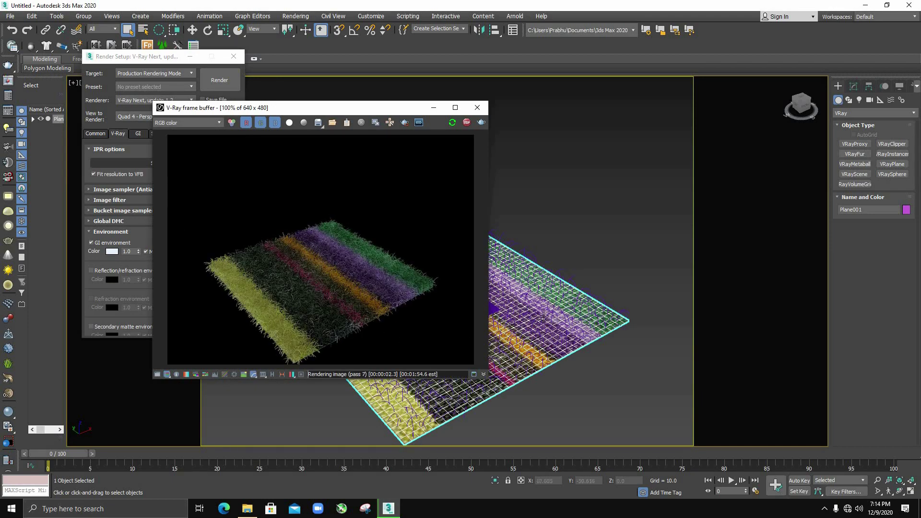
{"action": "scroll", "coordinate": [547, 314], "scroll_direction": "up", "scroll_amount": 1}
{"action": "scroll", "coordinate": [559, 308], "scroll_direction": "up", "scroll_amount": 3}
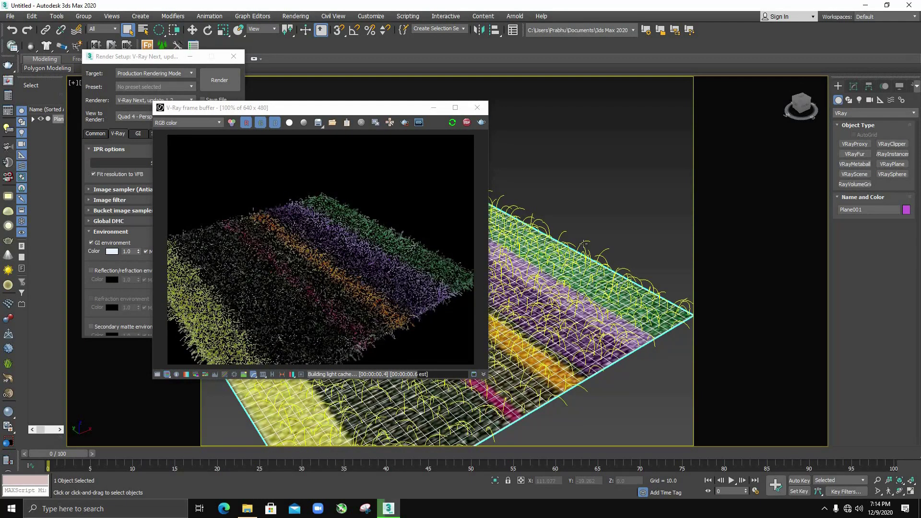
{"action": "left_click", "coordinate": [584, 243]}
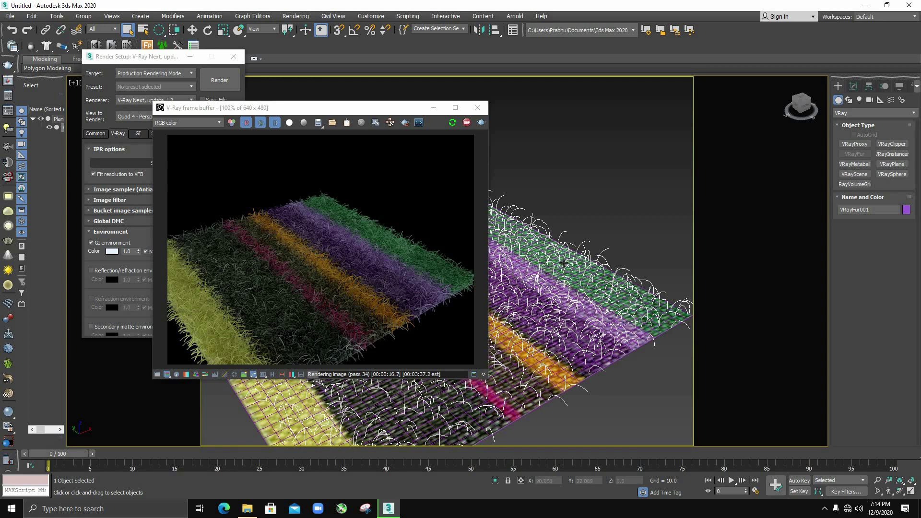
{"action": "middle_click_drag", "start_coordinate": [538, 287], "coordinate": [493, 294]}
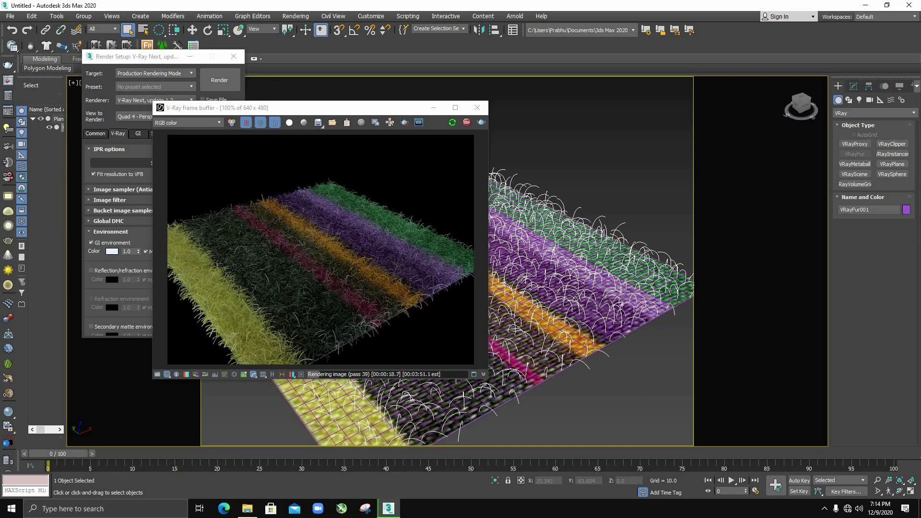
{"action": "scroll", "coordinate": [597, 341], "scroll_direction": "down", "scroll_amount": 2}
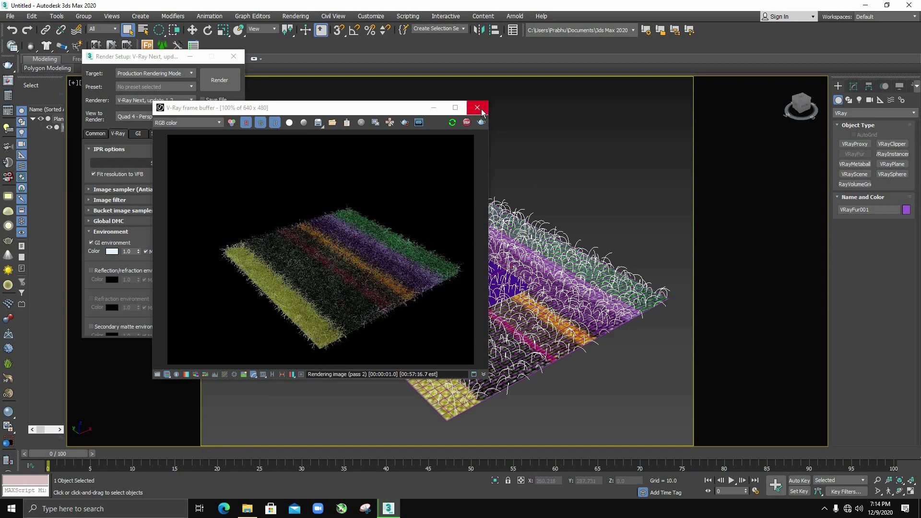
- Close the render windows, then box-select the fur and plane and delete them
{"action": "left_click", "coordinate": [477, 108]}
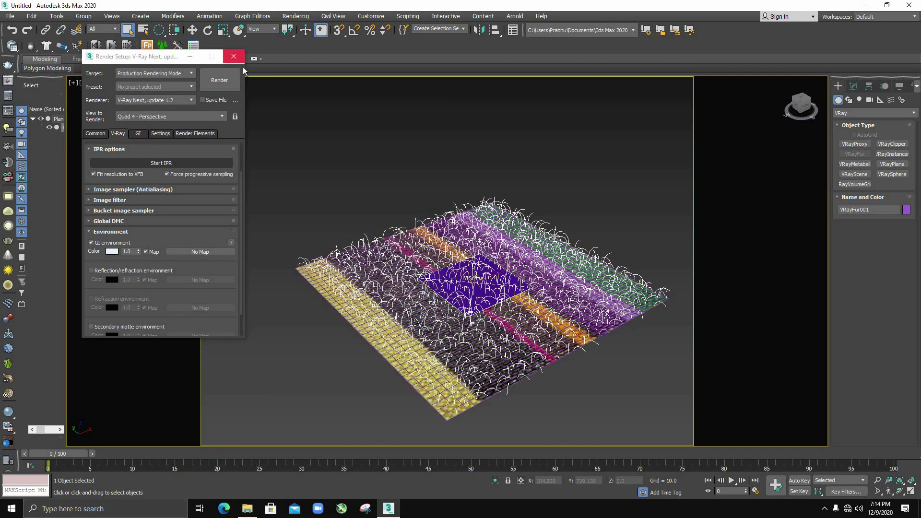
{"action": "left_click", "coordinate": [234, 57]}
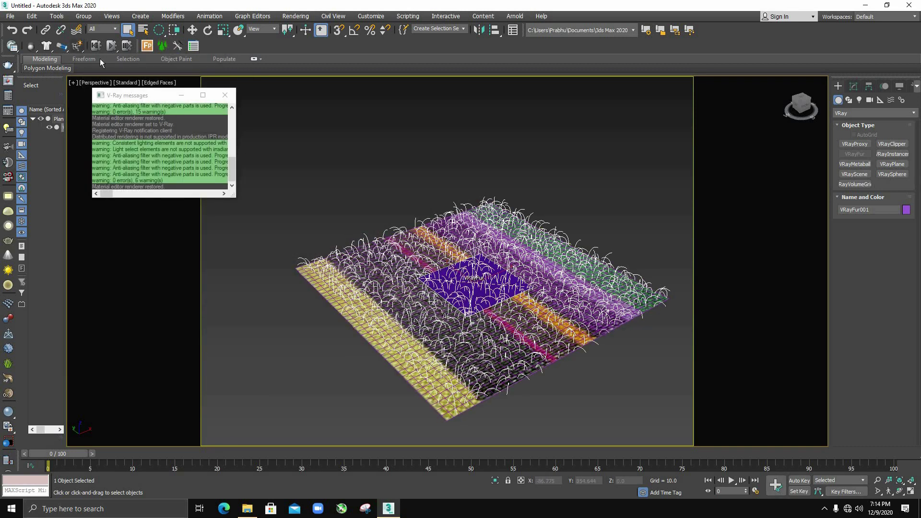
{"action": "left_click", "coordinate": [297, 167]}
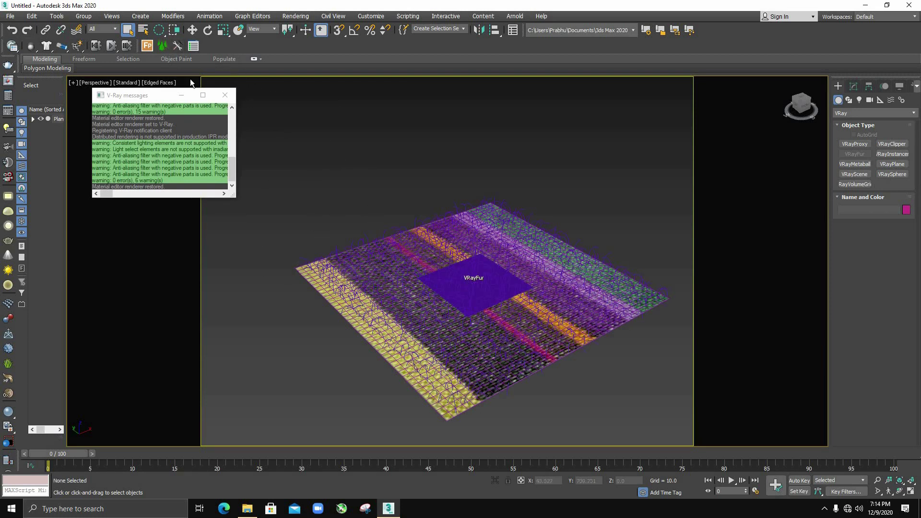
{"action": "left_click", "coordinate": [112, 32]}
{"action": "left_click", "coordinate": [161, 37]}
{"action": "left_click_drag", "start_coordinate": [161, 33], "coordinate": [162, 47]}
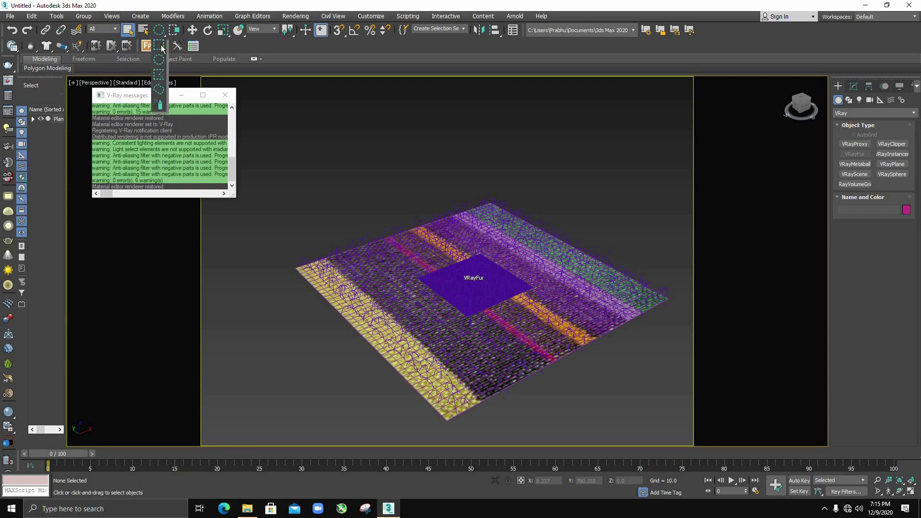
{"action": "left_click_drag", "start_coordinate": [279, 214], "coordinate": [678, 429]}
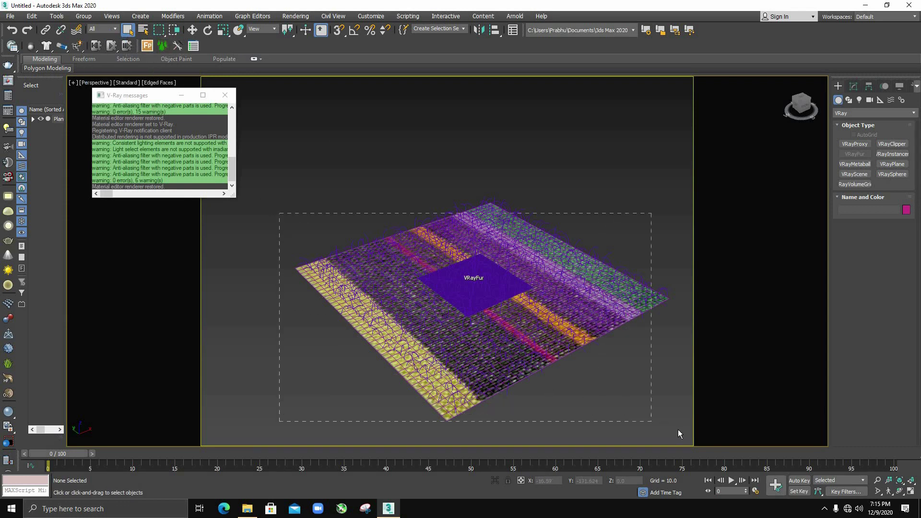
{"action": "key", "text": "Delete"}
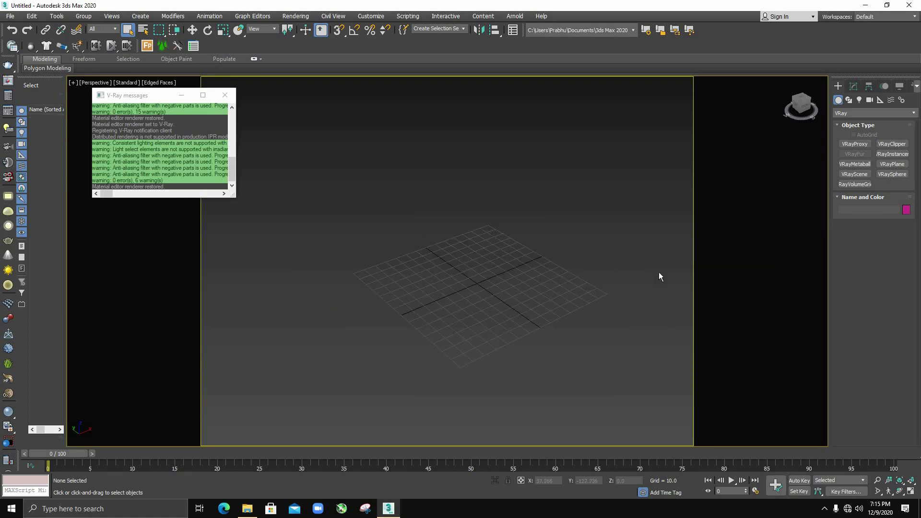
- Draw a new Standard Primitives plane on the empty grid
{"action": "key", "text": "z"}
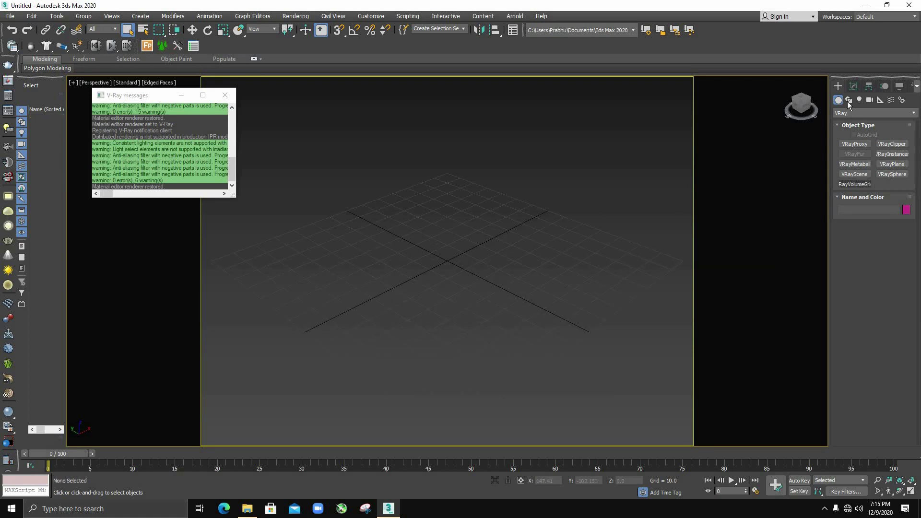
{"action": "left_click", "coordinate": [854, 111]}
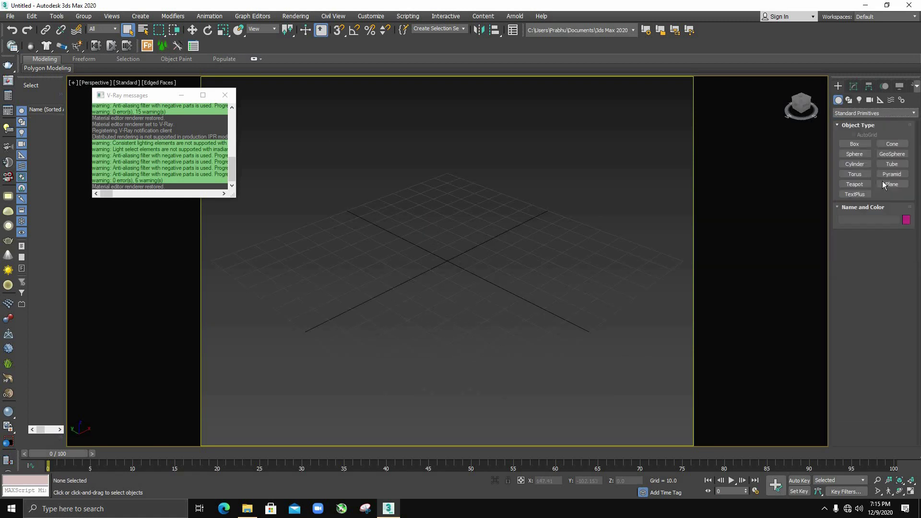
{"action": "left_click", "coordinate": [892, 185]}
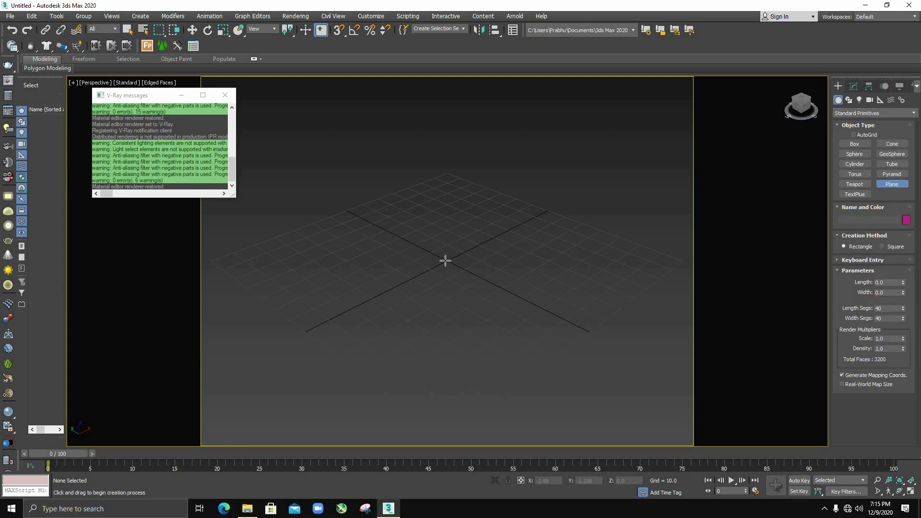
{"action": "mouse_move", "coordinate": [447, 263]}
{"action": "left_mouse_down"}
{"action": "mouse_move", "coordinate": [583, 334]}
{"action": "mouse_move", "coordinate": [662, 339]}
{"action": "left_mouse_up"}
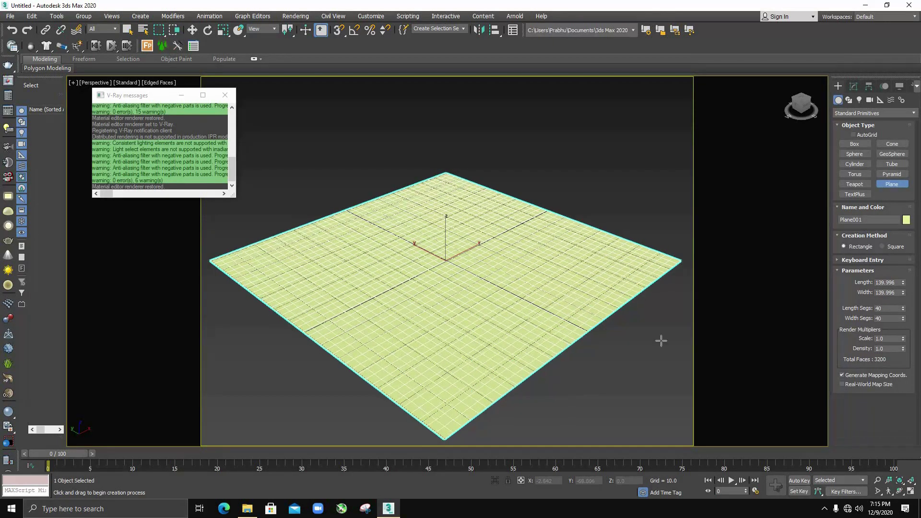
- Give Plane001 length and width 200 with 10 length and 10 width segments
{"action": "left_click", "coordinate": [853, 86]}
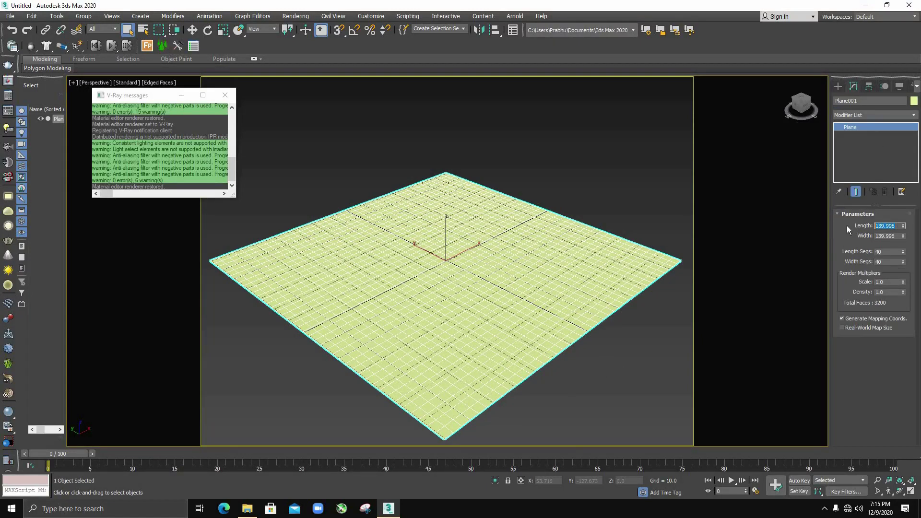
{"action": "type", "text": "200"}
{"action": "key", "text": "Tab"}
{"action": "type", "text": "20"}
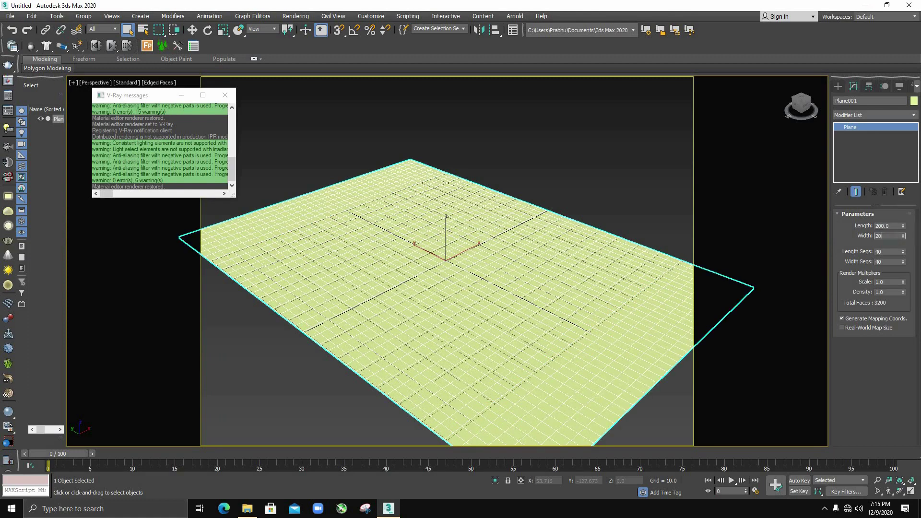
{"action": "key", "text": "Tab"}
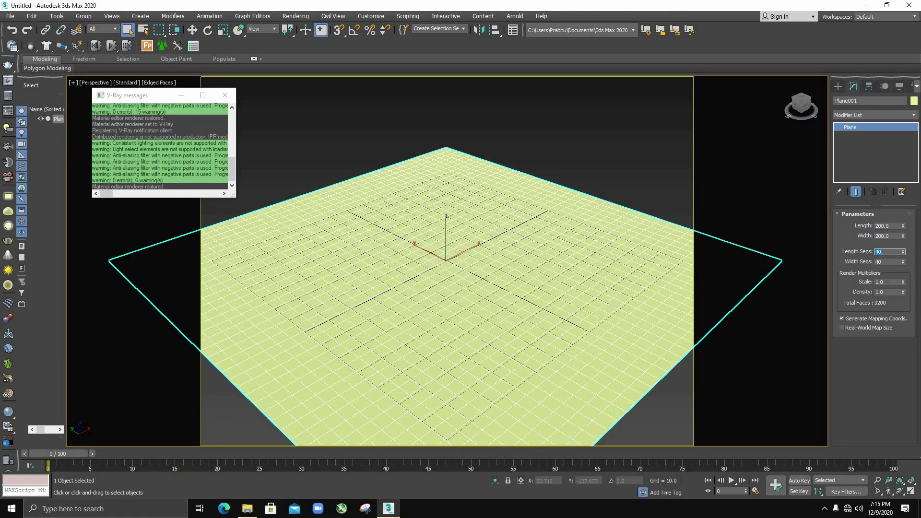
{"action": "type", "text": "10"}
{"action": "key", "text": "Tab"}
{"action": "type", "text": "10"}
{"action": "key", "text": "Return"}
{"action": "scroll", "coordinate": [550, 259], "scroll_direction": "down", "scroll_amount": 3}
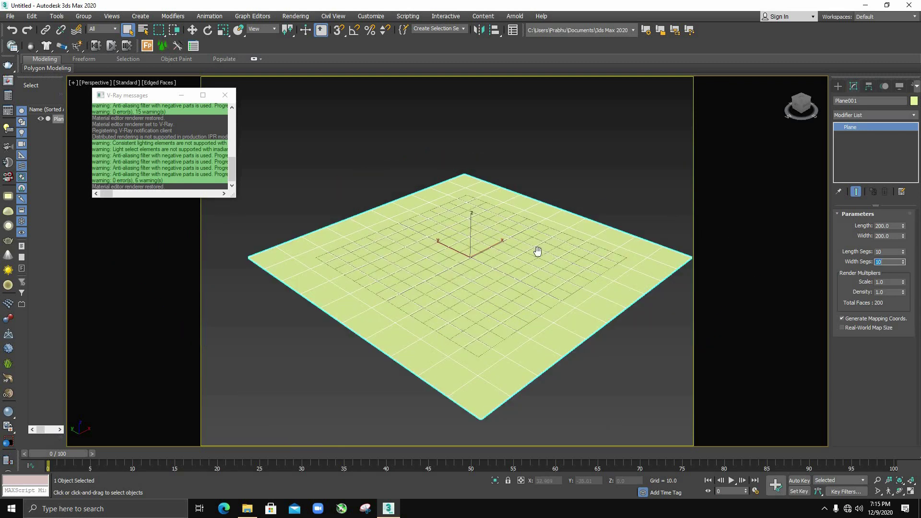
{"action": "middle_click_drag", "start_coordinate": [536, 250], "coordinate": [534, 253]}
{"action": "key", "text": "w"}
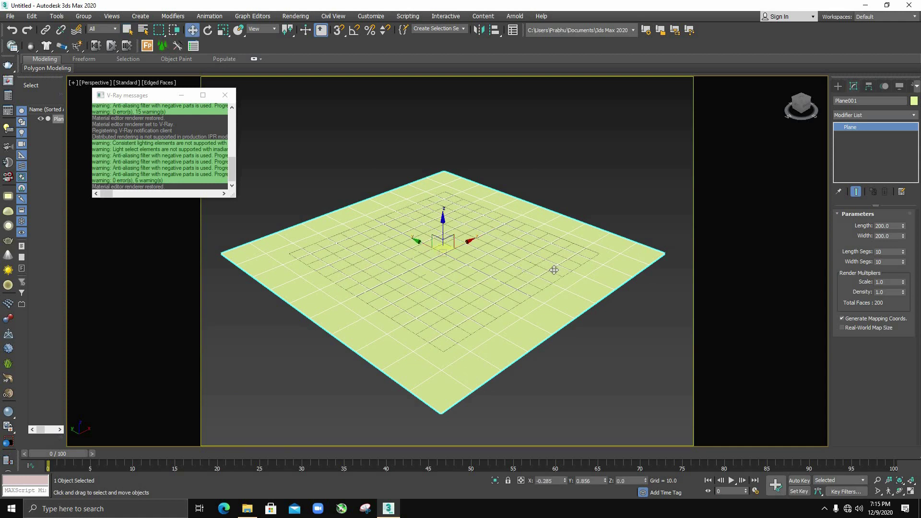
- Add the Hair and Fur (WSM) modifier to Plane001 from the Modifier List
{"action": "left_click", "coordinate": [844, 114]}
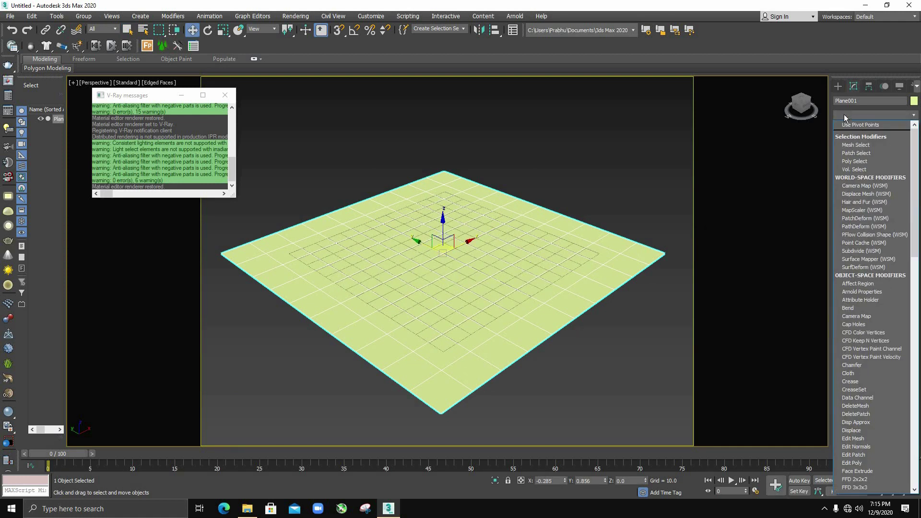
{"action": "key", "text": "h"}
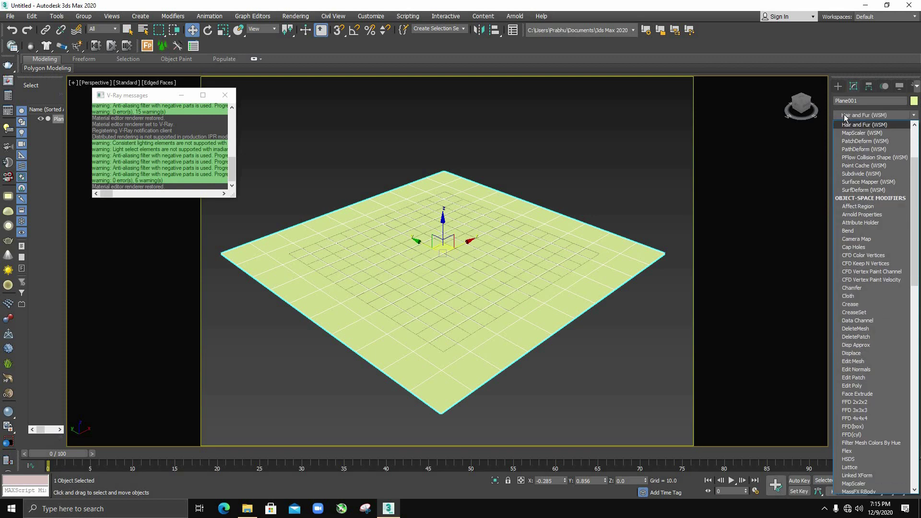
{"action": "key", "text": "Return"}
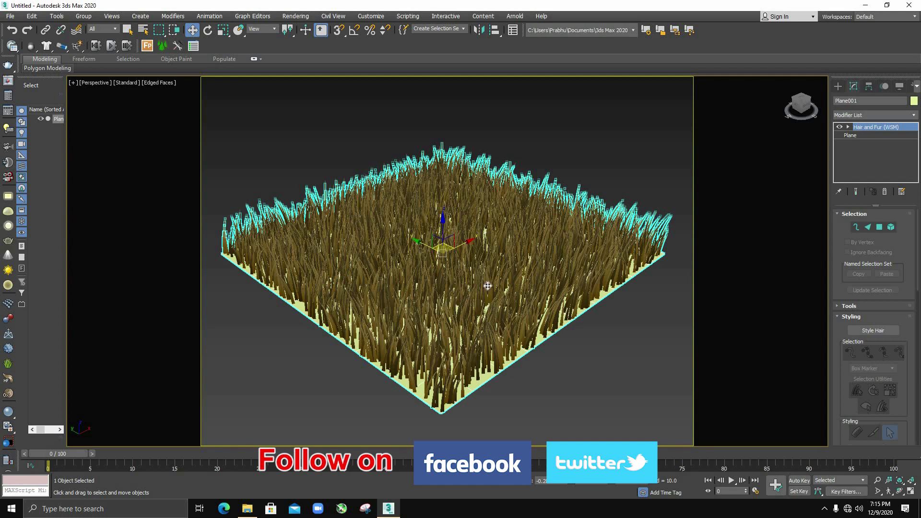
{"action": "scroll", "coordinate": [487, 285], "scroll_direction": "up", "scroll_amount": 3}
{"action": "scroll", "coordinate": [487, 285], "scroll_direction": "down", "scroll_amount": 3}
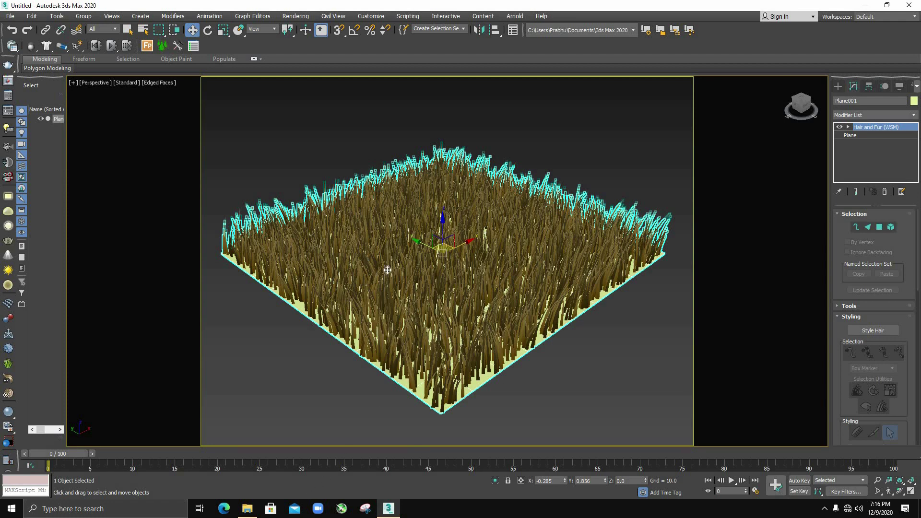
- Start a V-Ray IPR render from Render Setup and dismiss the V-Ray messages window
{"action": "left_click", "coordinate": [297, 17]}
{"action": "left_click", "coordinate": [362, 125]}
{"action": "left_click", "coordinate": [302, 16]}
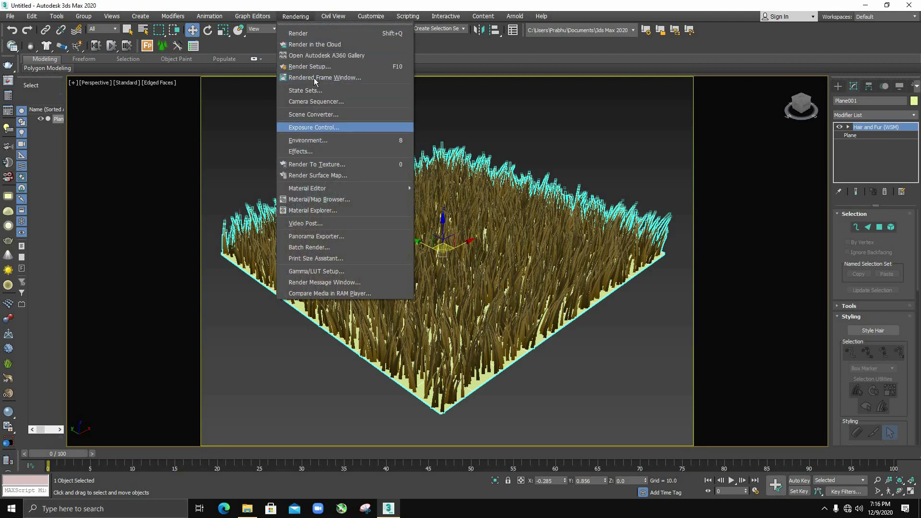
{"action": "left_click", "coordinate": [383, 252]}
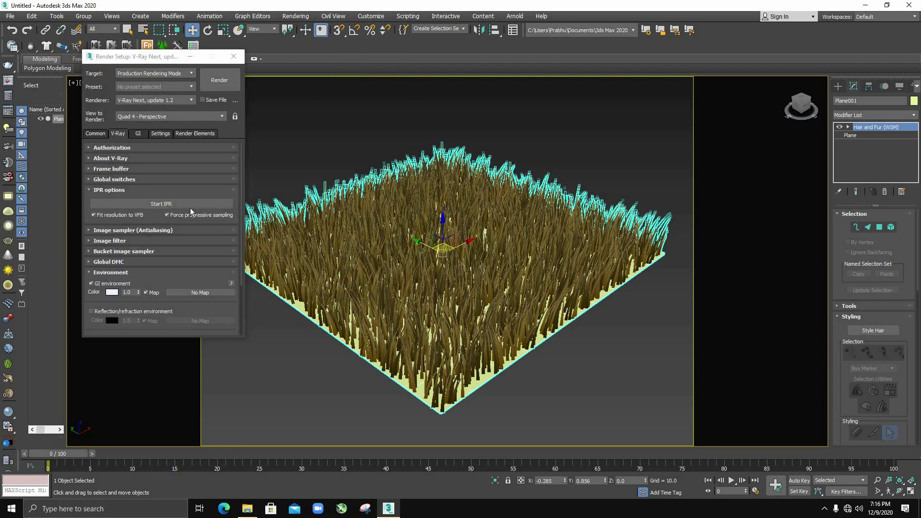
{"action": "left_click", "coordinate": [176, 206]}
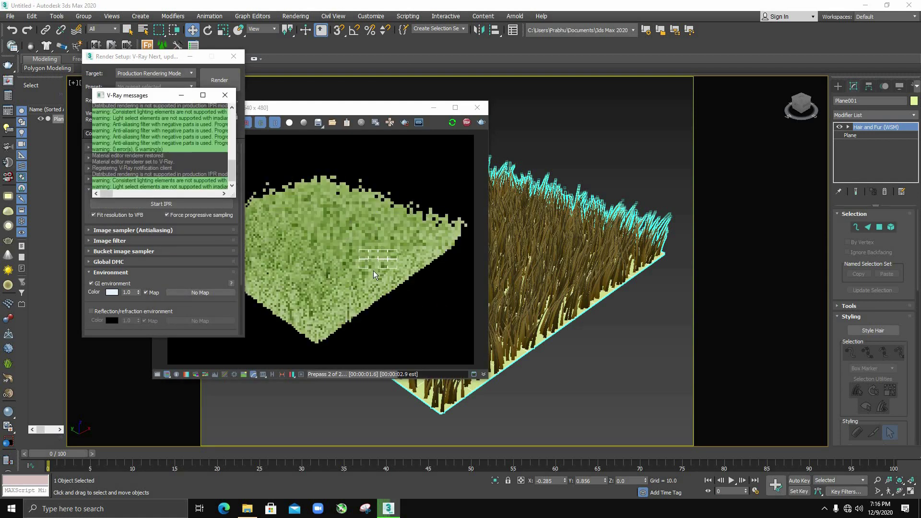
{"action": "left_click", "coordinate": [316, 232]}
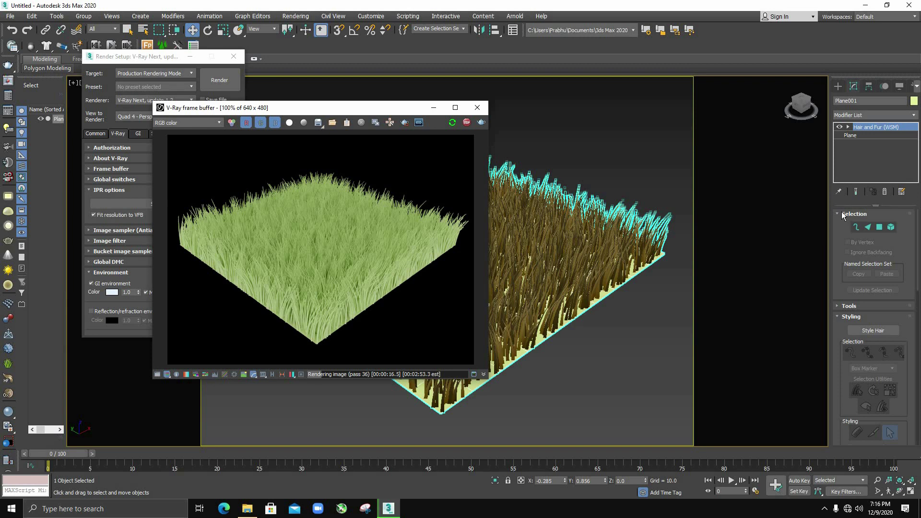
- Open the Object Color picker from Plane001's colour swatch in the Modify panel
{"action": "scroll", "coordinate": [850, 299], "scroll_direction": "down", "scroll_amount": 2}
{"action": "scroll", "coordinate": [854, 309], "scroll_direction": "down", "scroll_amount": 2}
{"action": "scroll", "coordinate": [858, 348], "scroll_direction": "down", "scroll_amount": 2}
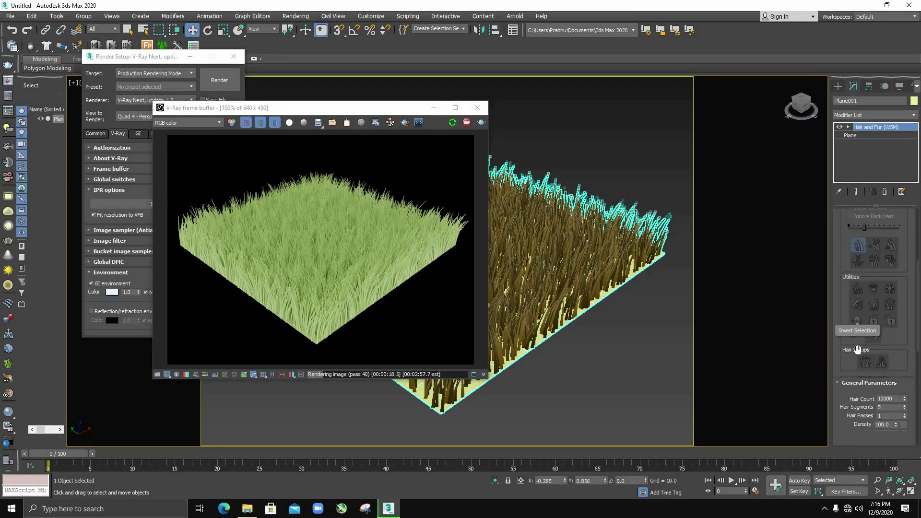
{"action": "scroll", "coordinate": [857, 348], "scroll_direction": "down", "scroll_amount": 3}
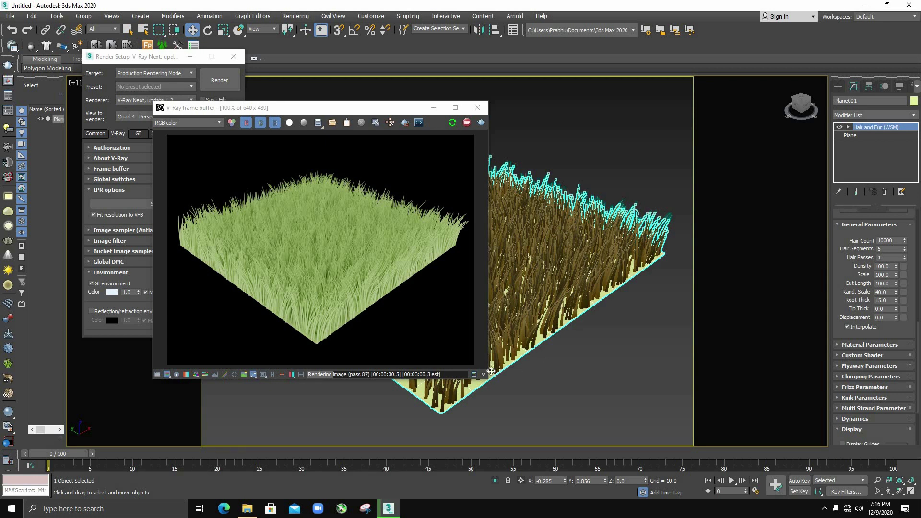
{"action": "left_click", "coordinate": [520, 360]}
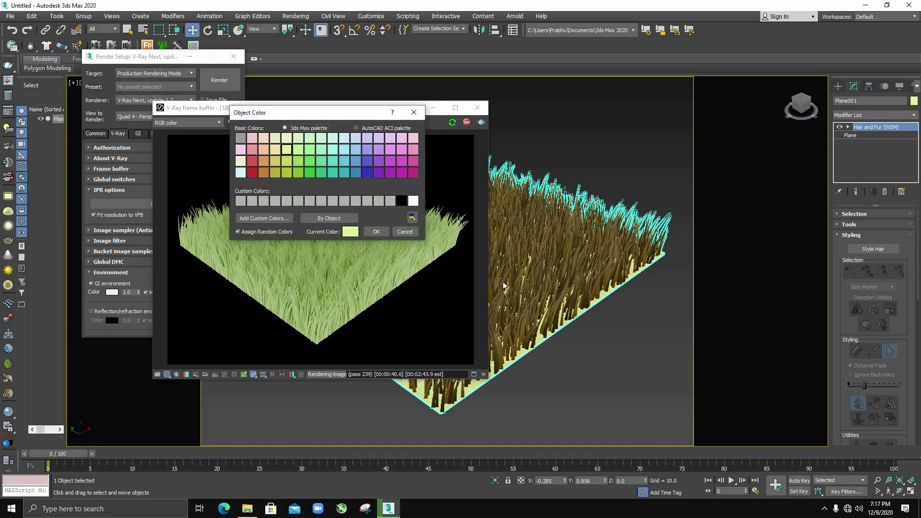
- Set the plane's object colour to blue-violet and re-render it in the V-Ray frame buffer
{"action": "left_click", "coordinate": [312, 175]}
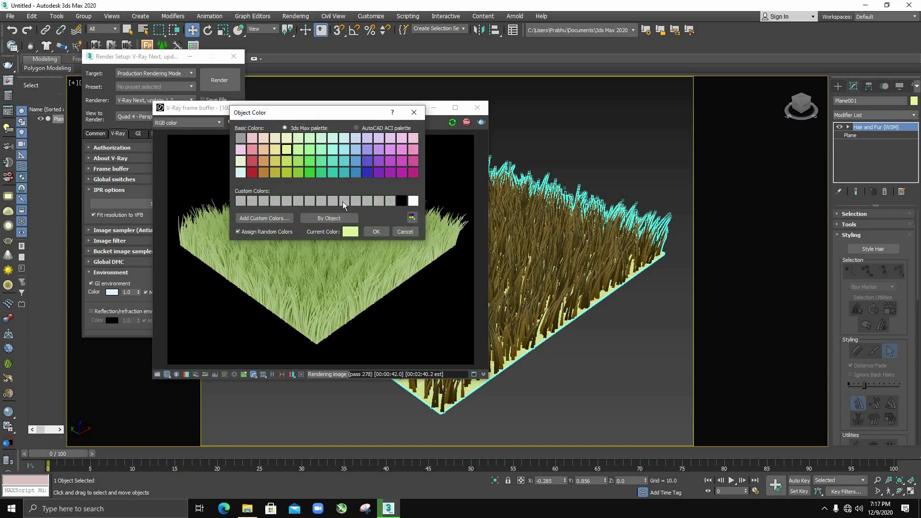
{"action": "left_click", "coordinate": [376, 233]}
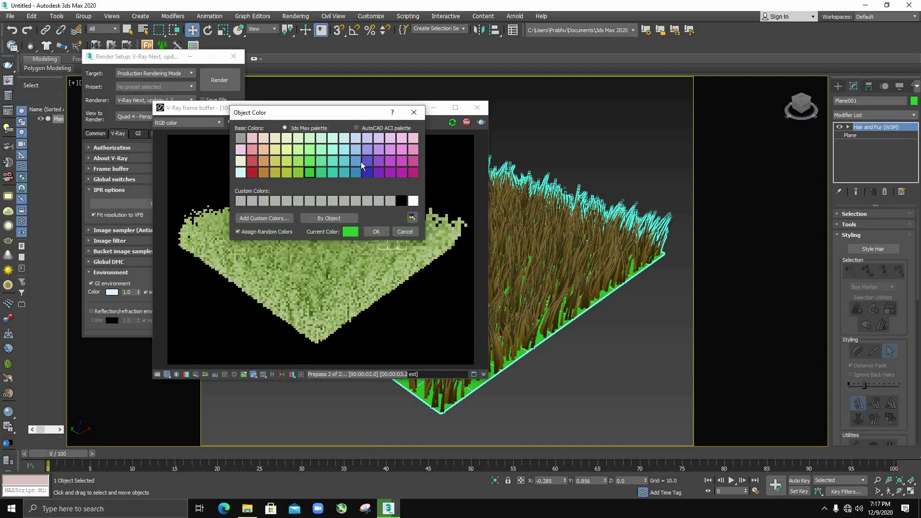
{"action": "left_click", "coordinate": [364, 161]}
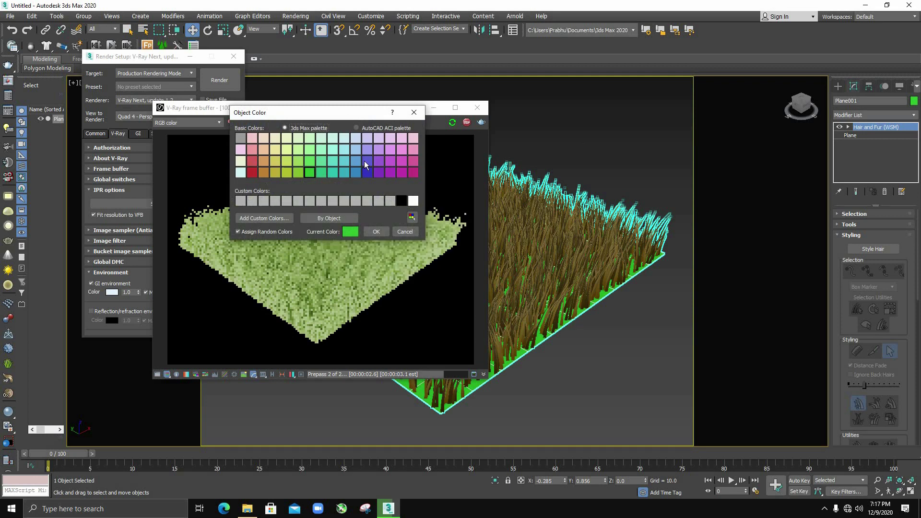
{"action": "left_click", "coordinate": [379, 230]}
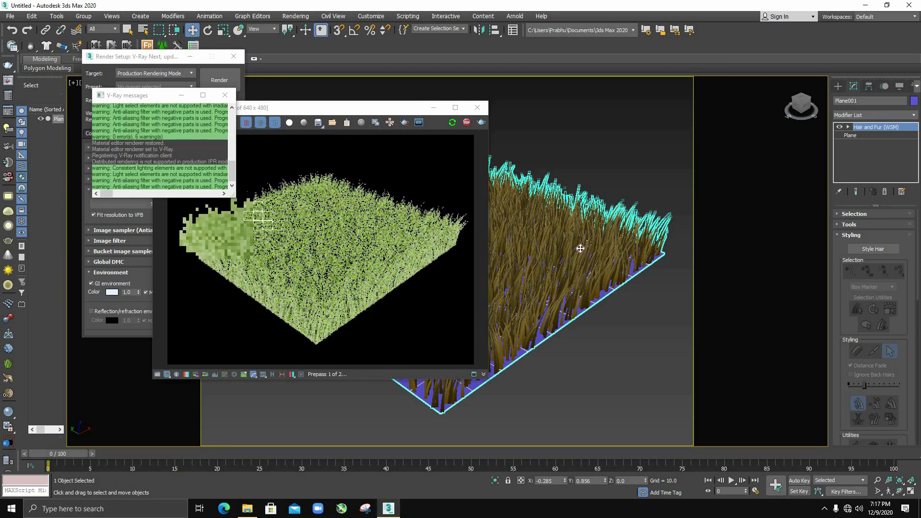
{"action": "left_click", "coordinate": [481, 123]}
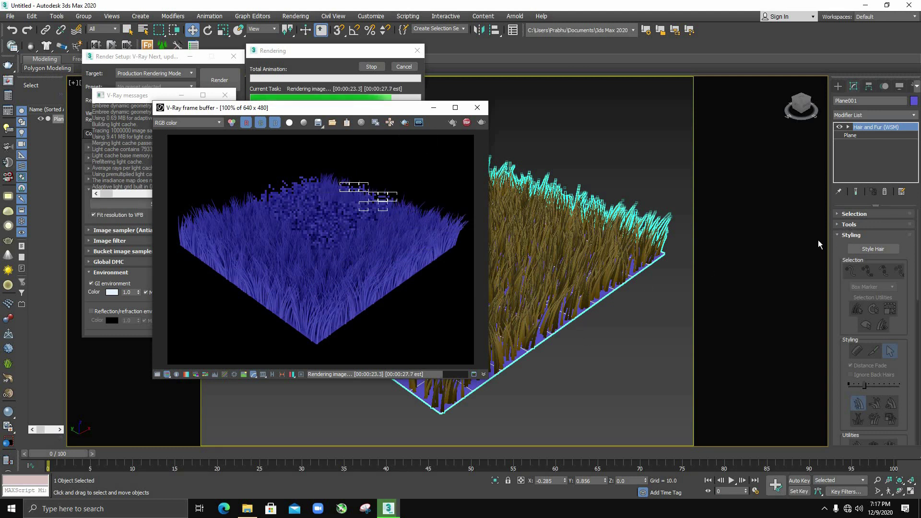
{"action": "left_click", "coordinate": [413, 68]}
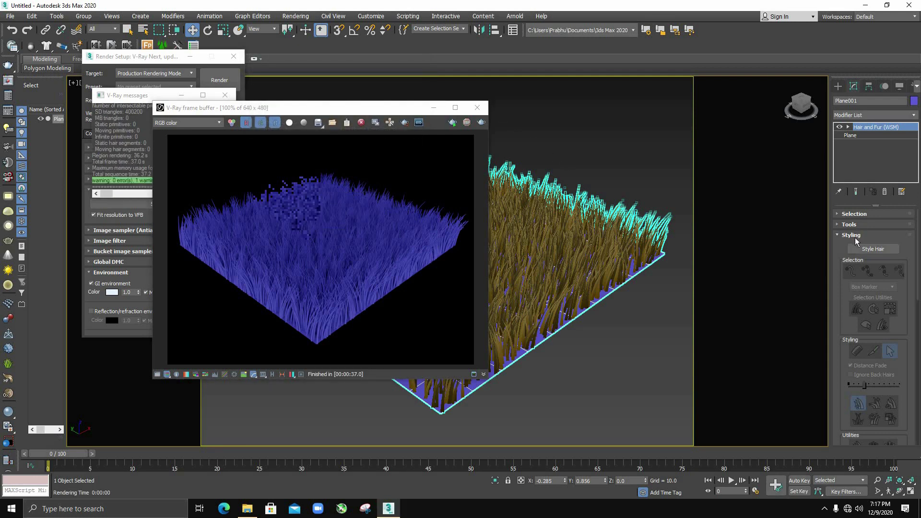
- Comb the grass strands with Style Hair, re-render them, and close the frame buffer
{"action": "left_click", "coordinate": [877, 250]}
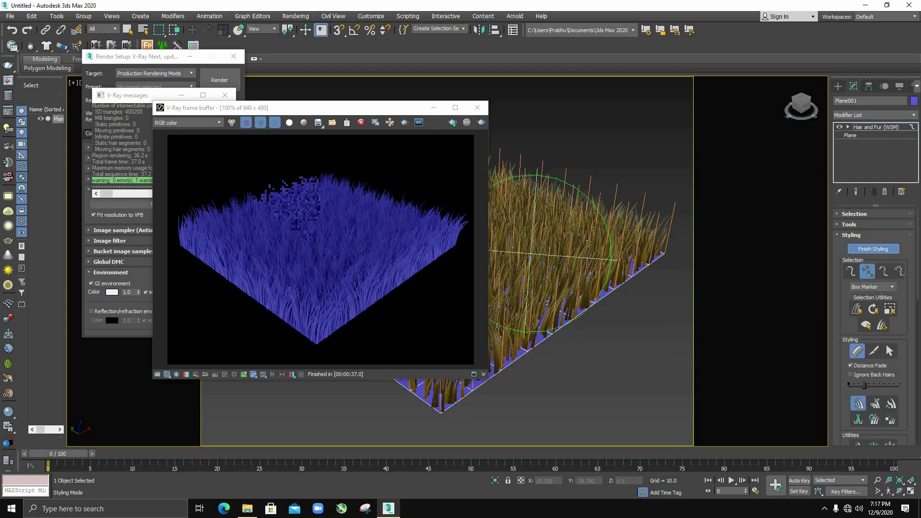
{"action": "mouse_move", "coordinate": [542, 225]}
{"action": "left_mouse_down"}
{"action": "mouse_move", "coordinate": [571, 252]}
{"action": "mouse_move", "coordinate": [599, 236]}
{"action": "mouse_move", "coordinate": [598, 216]}
{"action": "mouse_move", "coordinate": [674, 219]}
{"action": "mouse_move", "coordinate": [531, 323]}
{"action": "mouse_move", "coordinate": [456, 422]}
{"action": "left_mouse_up"}
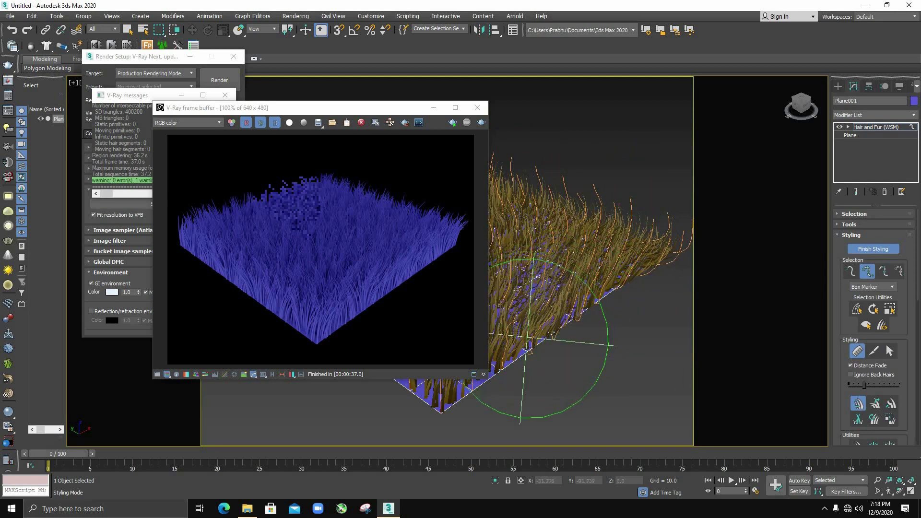
{"action": "left_click", "coordinate": [481, 123]}
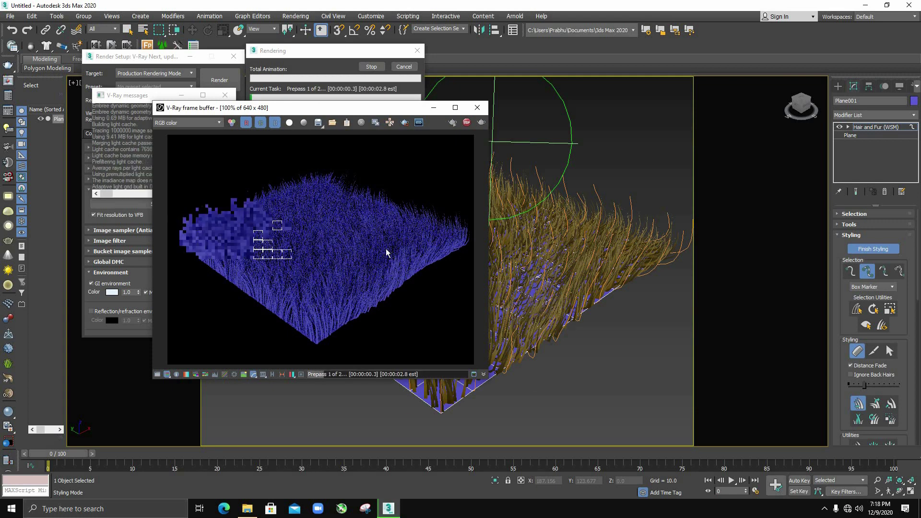
{"action": "left_click", "coordinate": [390, 123]}
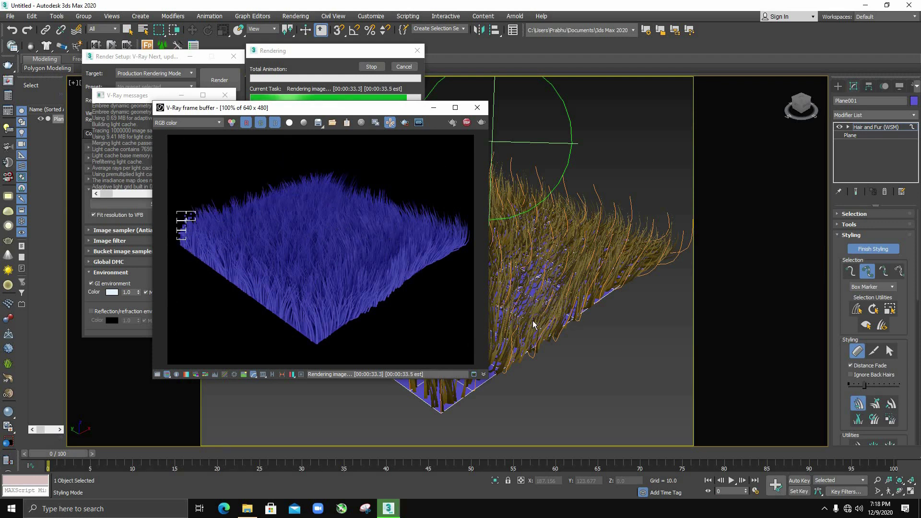
{"action": "left_click", "coordinate": [477, 107]}
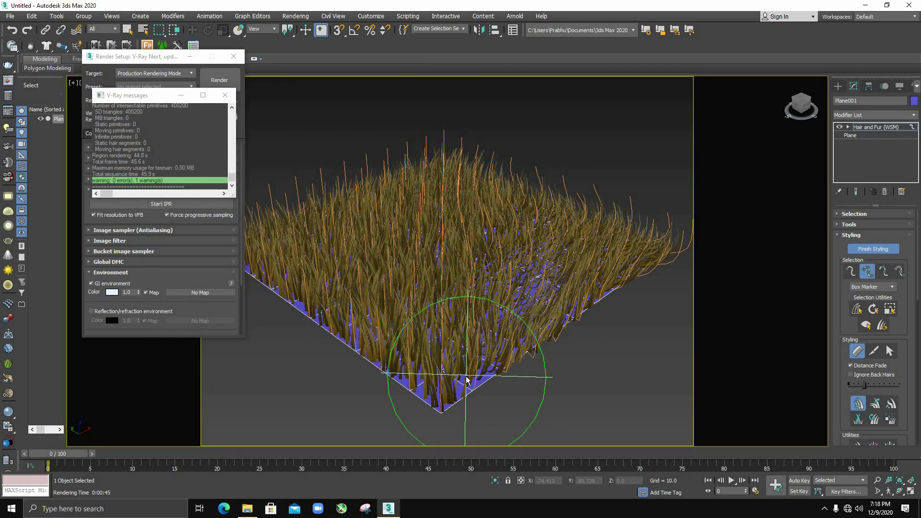
{"action": "key", "text": "q"}
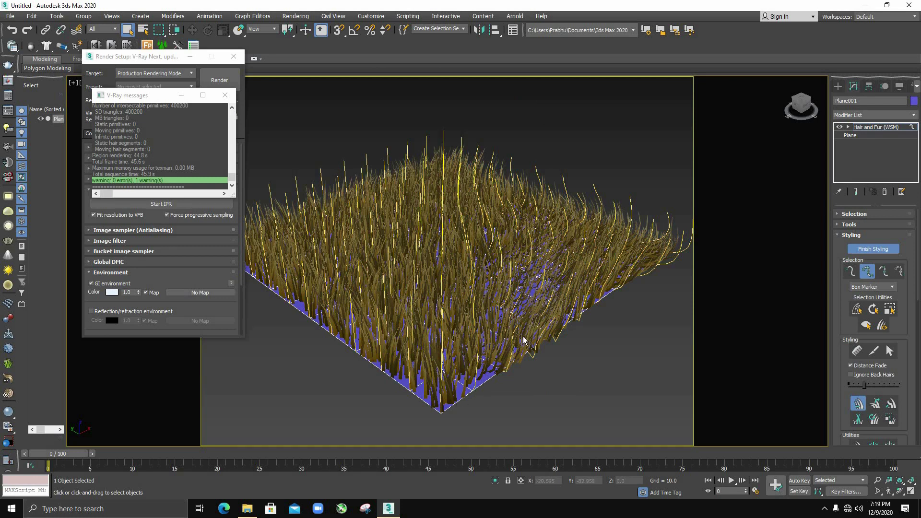
- Open the Slate Material Editor and bring up Map #1's bitmap settings
{"action": "key", "text": "m"}
{"action": "scroll", "coordinate": [262, 218], "scroll_direction": "down", "scroll_amount": 2}
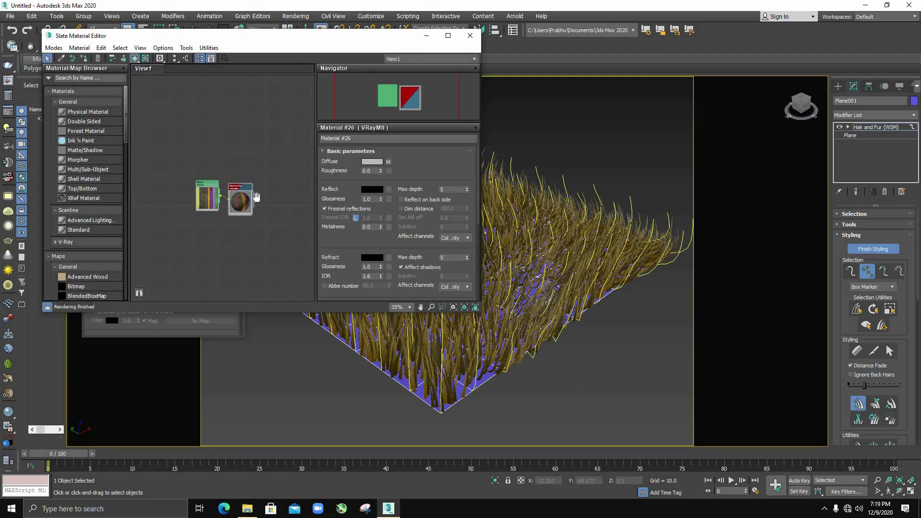
{"action": "scroll", "coordinate": [220, 177], "scroll_direction": "down", "scroll_amount": 2}
{"action": "scroll", "coordinate": [206, 168], "scroll_direction": "up", "scroll_amount": 4}
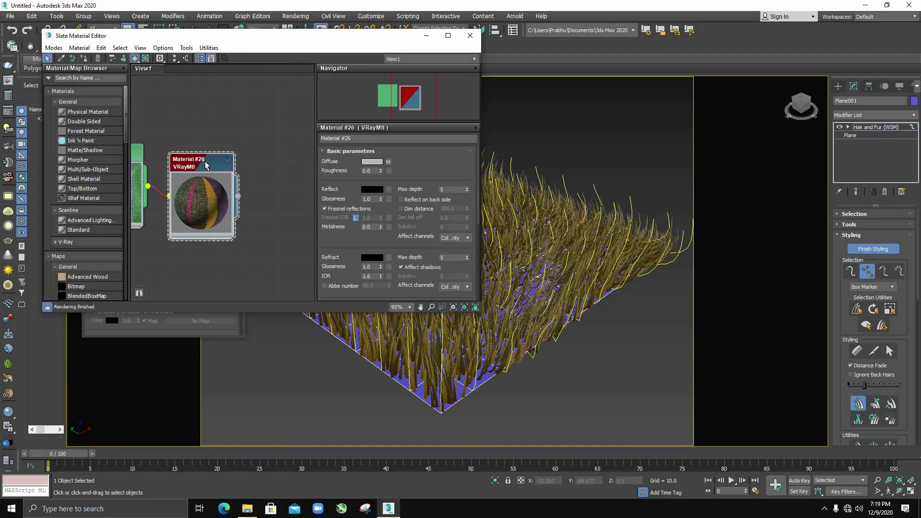
{"action": "scroll", "coordinate": [220, 170], "scroll_direction": "down", "scroll_amount": 2}
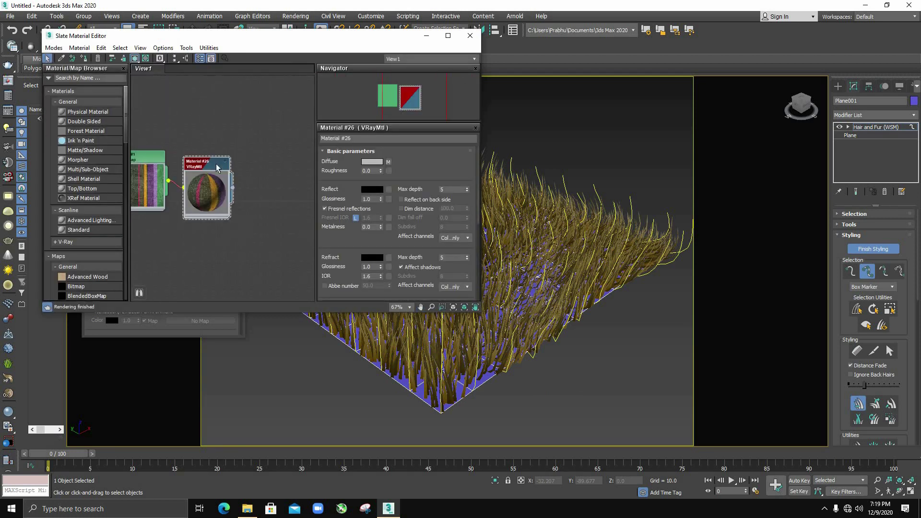
{"action": "middle_click_drag", "start_coordinate": [202, 180], "coordinate": [234, 189]}
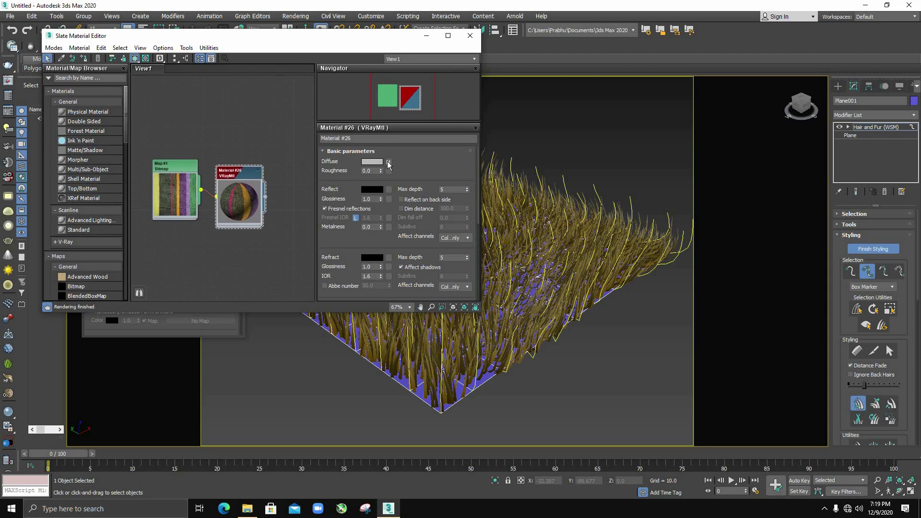
{"action": "left_click", "coordinate": [388, 163]}
- Browse for and select the green grass bitmap image for Map #1
{"action": "left_click", "coordinate": [417, 273]}
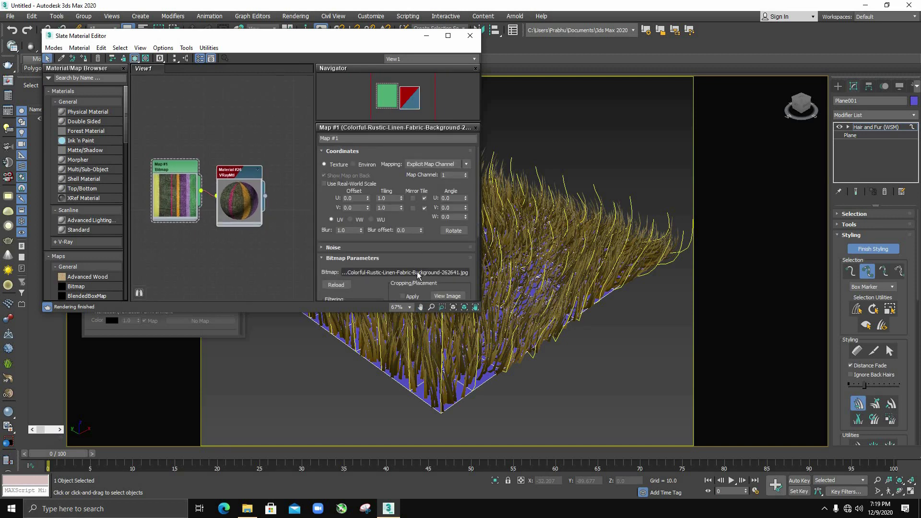
{"action": "scroll", "coordinate": [259, 186], "scroll_direction": "down", "scroll_amount": 2}
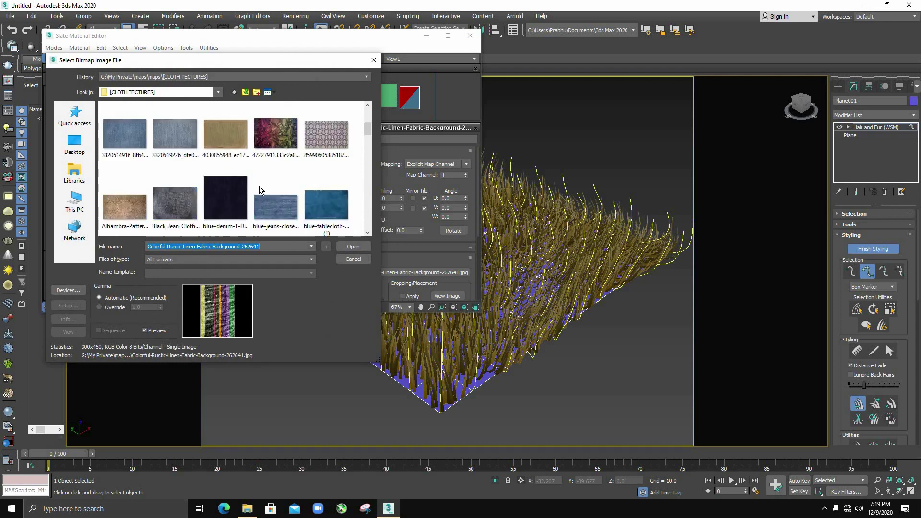
{"action": "scroll", "coordinate": [259, 186], "scroll_direction": "down", "scroll_amount": 2}
{"action": "scroll", "coordinate": [263, 201], "scroll_direction": "down", "scroll_amount": 2}
{"action": "scroll", "coordinate": [263, 201], "scroll_direction": "down", "scroll_amount": 2}
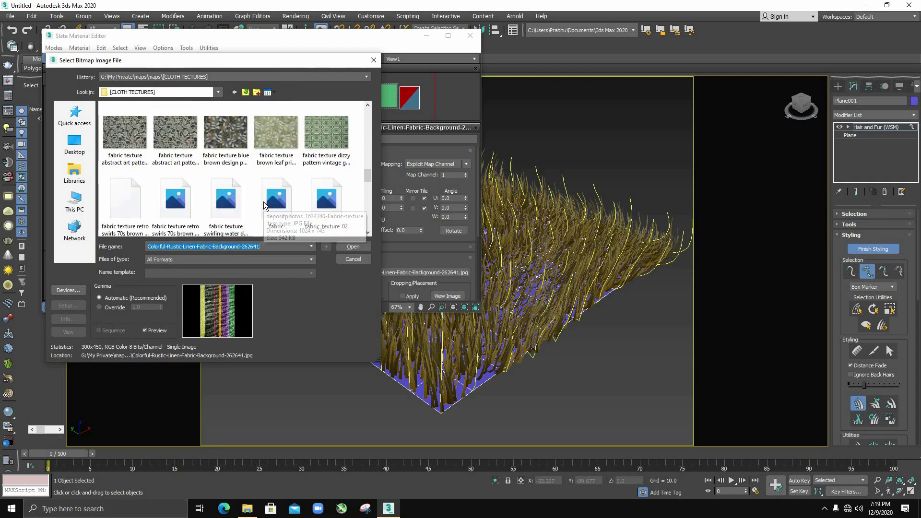
{"action": "scroll", "coordinate": [263, 201], "scroll_direction": "down", "scroll_amount": 2}
{"action": "scroll", "coordinate": [263, 202], "scroll_direction": "down", "scroll_amount": 2}
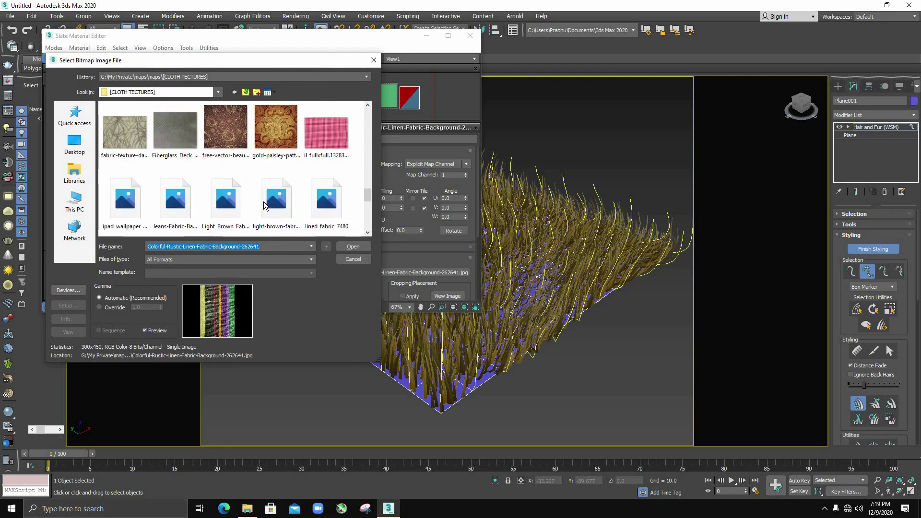
{"action": "scroll", "coordinate": [263, 201], "scroll_direction": "down", "scroll_amount": 2}
{"action": "scroll", "coordinate": [263, 201], "scroll_direction": "down", "scroll_amount": 2}
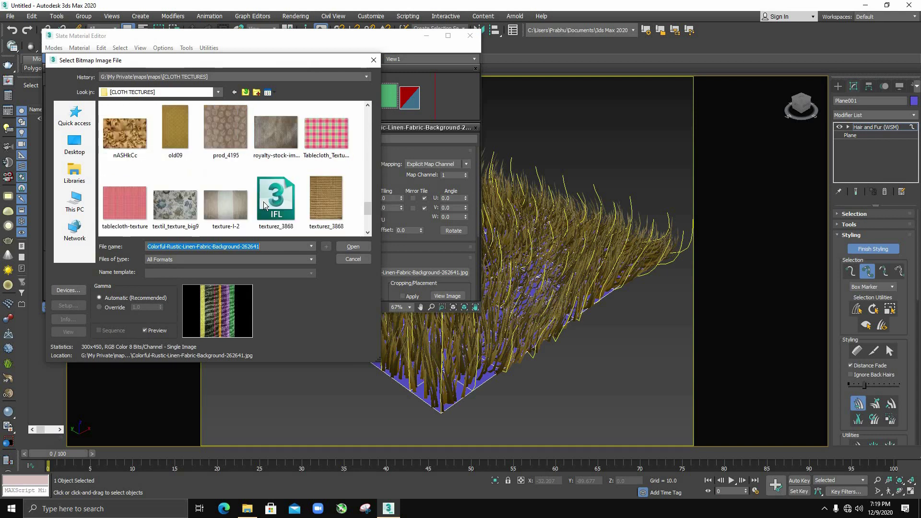
{"action": "scroll", "coordinate": [264, 202], "scroll_direction": "down", "scroll_amount": 2}
{"action": "scroll", "coordinate": [263, 201], "scroll_direction": "up", "scroll_amount": 2}
{"action": "scroll", "coordinate": [263, 201], "scroll_direction": "up", "scroll_amount": 2}
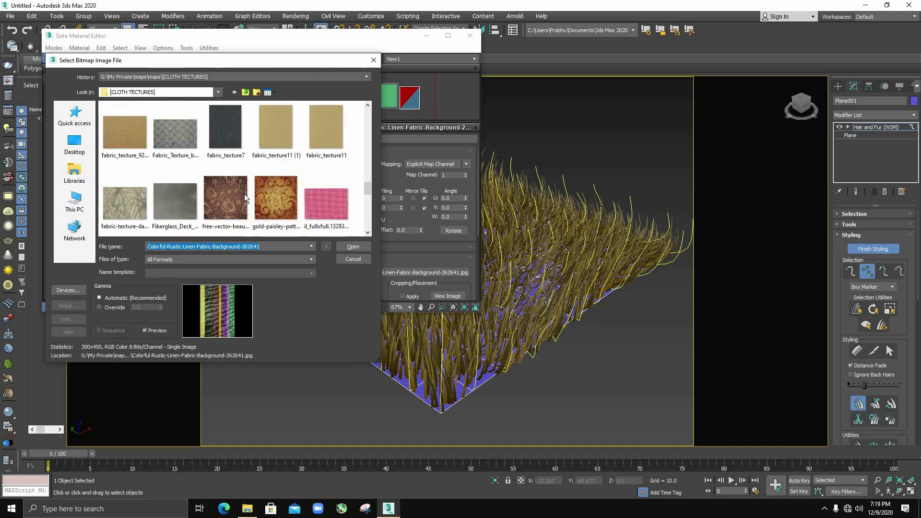
{"action": "scroll", "coordinate": [244, 194], "scroll_direction": "up", "scroll_amount": 2}
{"action": "scroll", "coordinate": [238, 188], "scroll_direction": "up", "scroll_amount": 2}
{"action": "scroll", "coordinate": [240, 143], "scroll_direction": "up", "scroll_amount": 2}
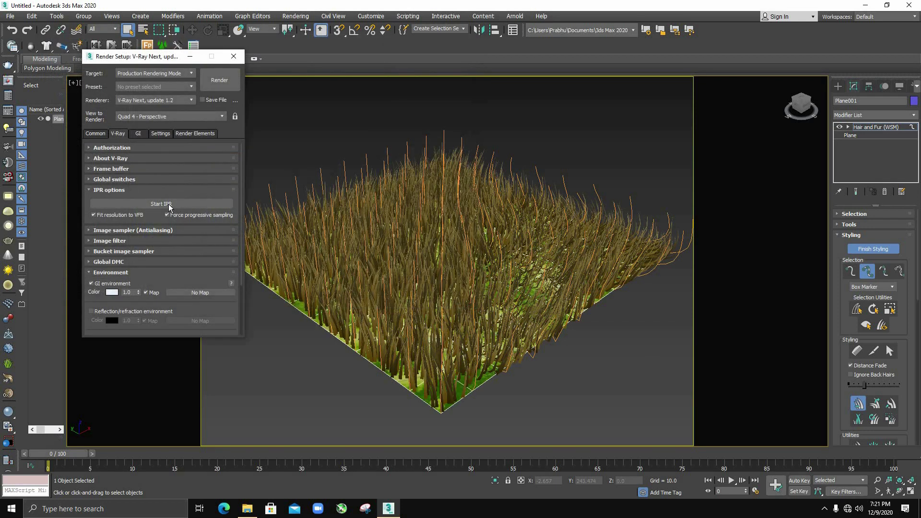
- Start a live V-Ray IPR render of the green grass and click Finish Styling
{"action": "key", "text": "shift+q"}
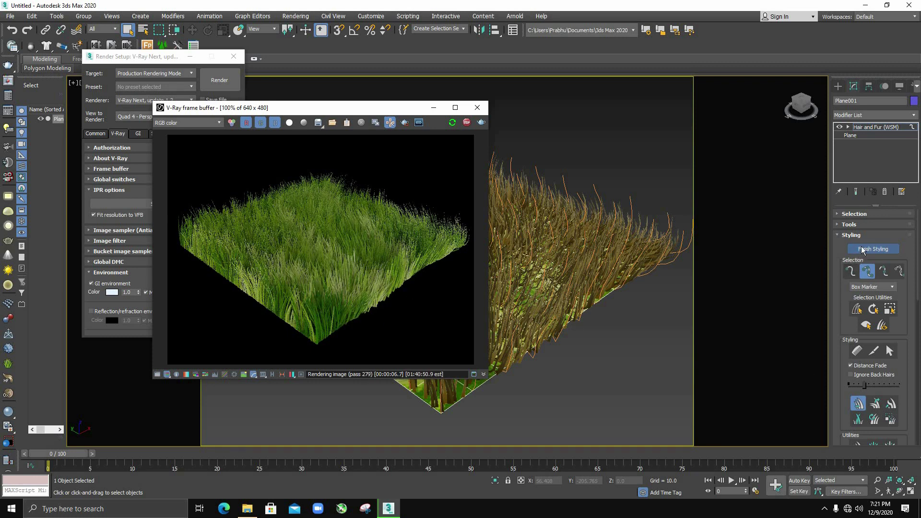
{"action": "left_click", "coordinate": [872, 248]}
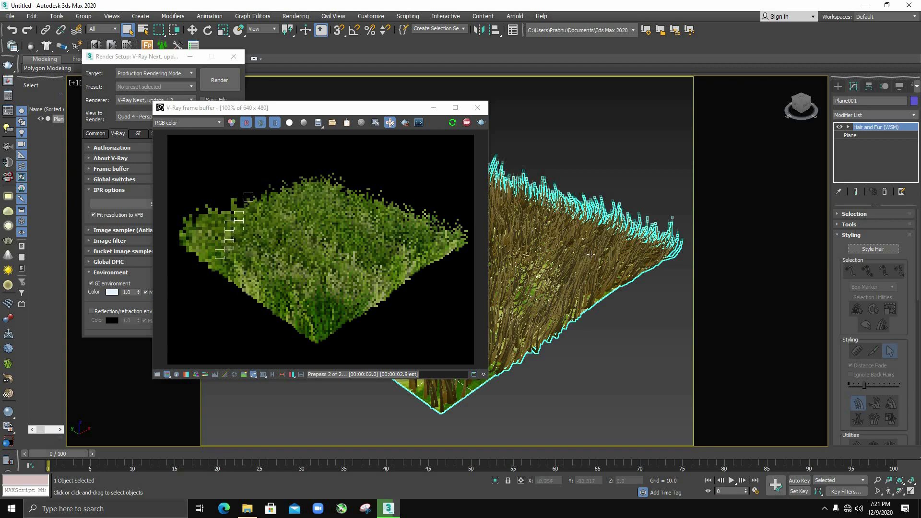
- Set Hair Count 50000, Scale 10, Rand. Scale 20 and Root Thick 10
{"action": "left_click", "coordinate": [840, 217]}
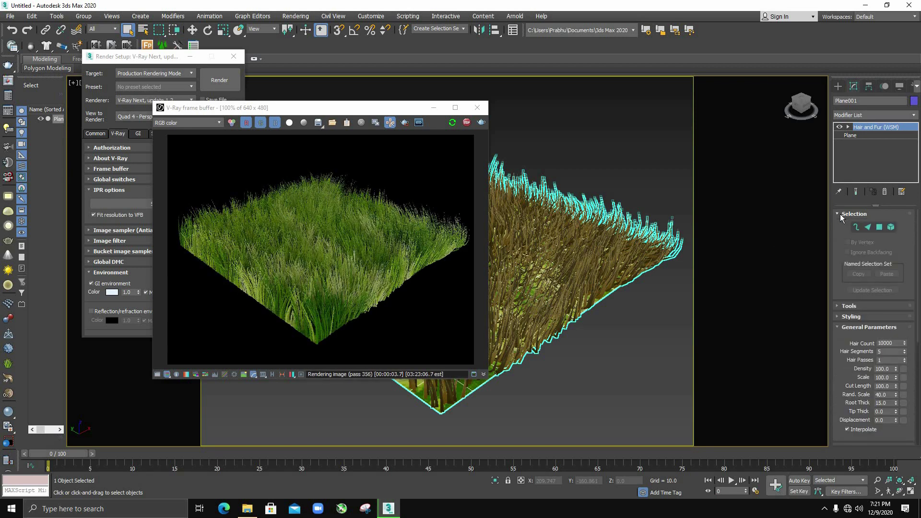
{"action": "left_click", "coordinate": [840, 215]}
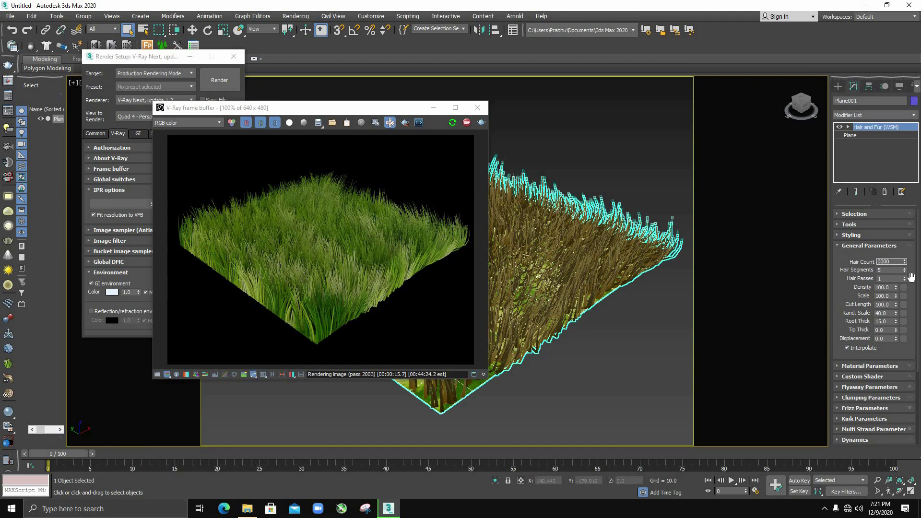
{"action": "key", "text": "Return"}
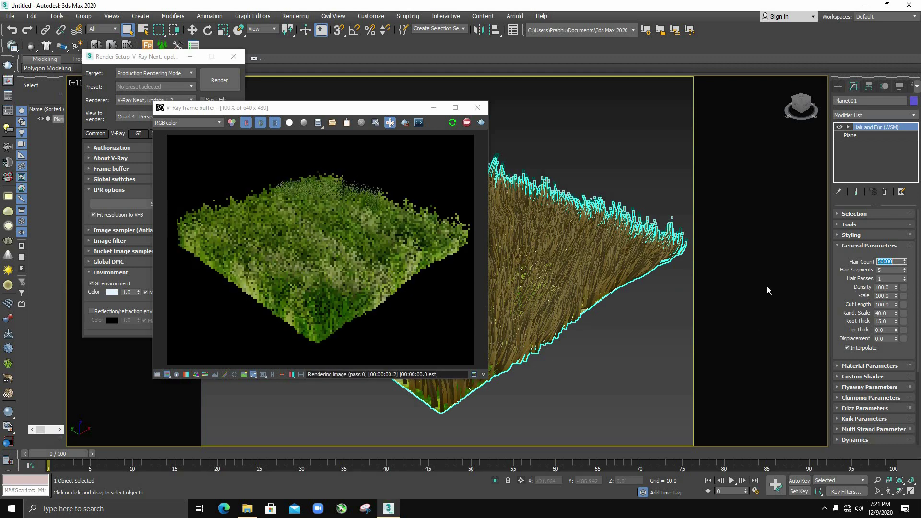
{"action": "left_click", "coordinate": [401, 132]}
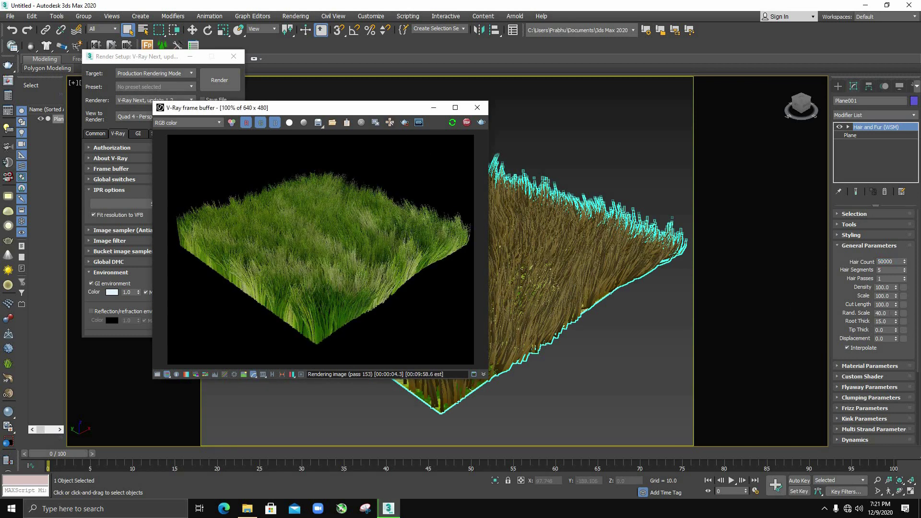
{"action": "left_click", "coordinate": [882, 313]}
{"action": "type", "text": "20"}
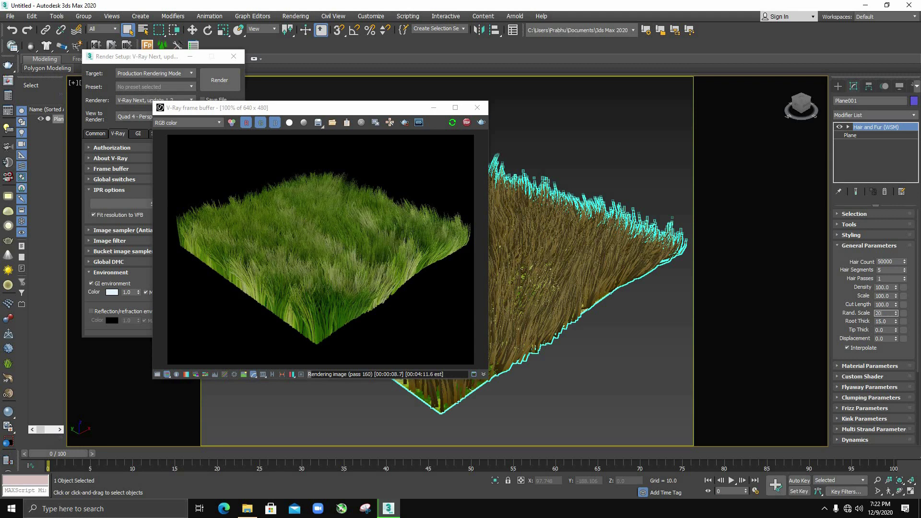
{"action": "key", "text": "Return"}
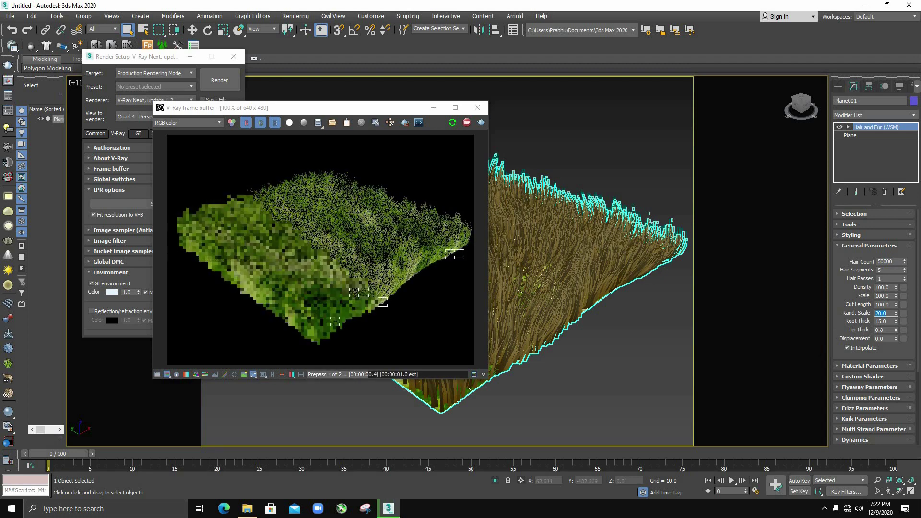
{"action": "key", "text": "Tab"}
{"action": "type", "text": "10"}
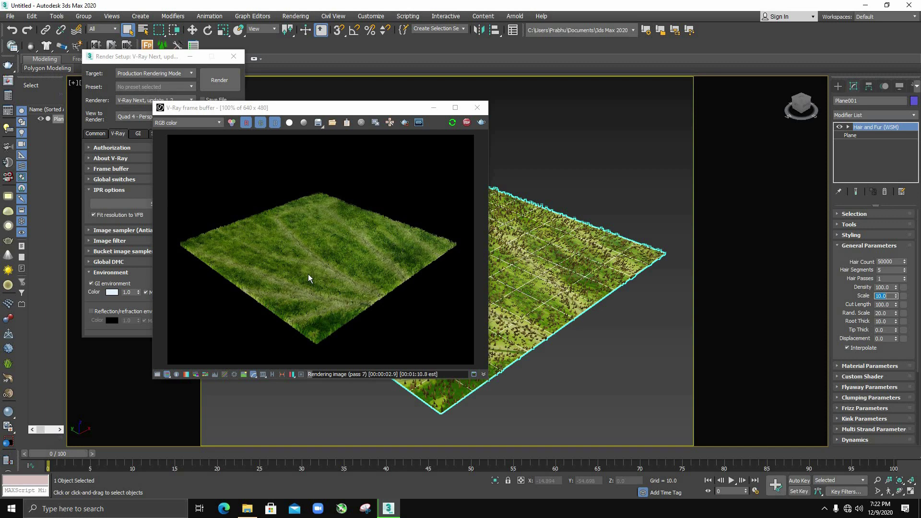
- Zoom the viewport in on the lawn and try a Tip Thick of 1
{"action": "scroll", "coordinate": [567, 293], "scroll_direction": "up", "scroll_amount": 3}
{"action": "type", "text": "1"}
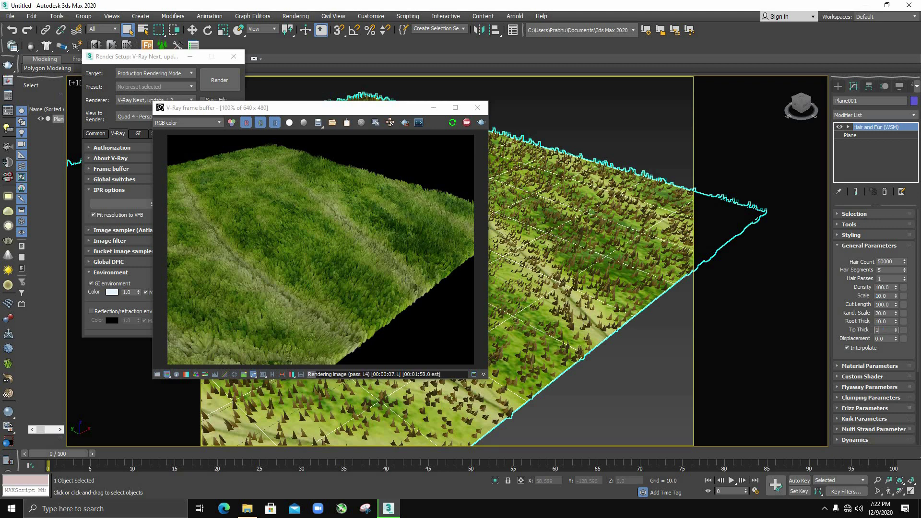
{"action": "type", "text": "0"}
{"action": "key", "text": "Return"}
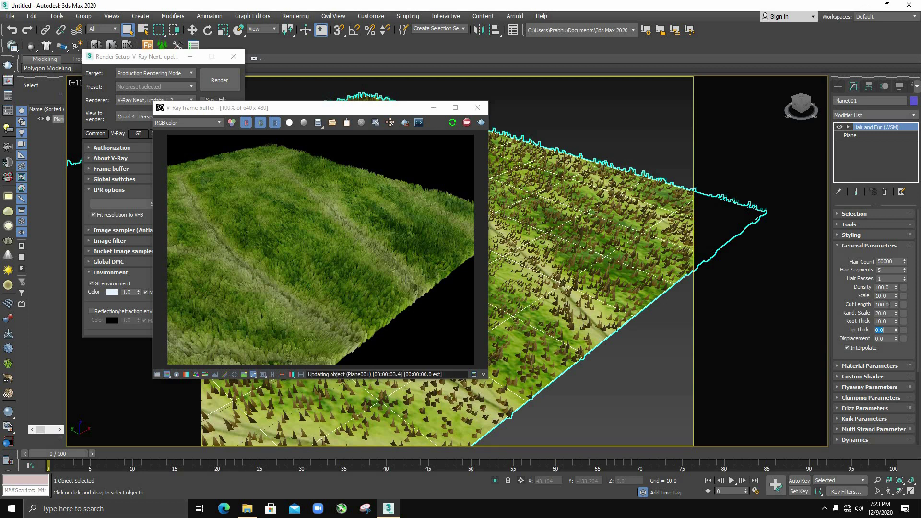
- Try a hair Cut Length of 10 in General Parameters
{"action": "left_click", "coordinate": [896, 305]}
{"action": "type", "text": "10"}
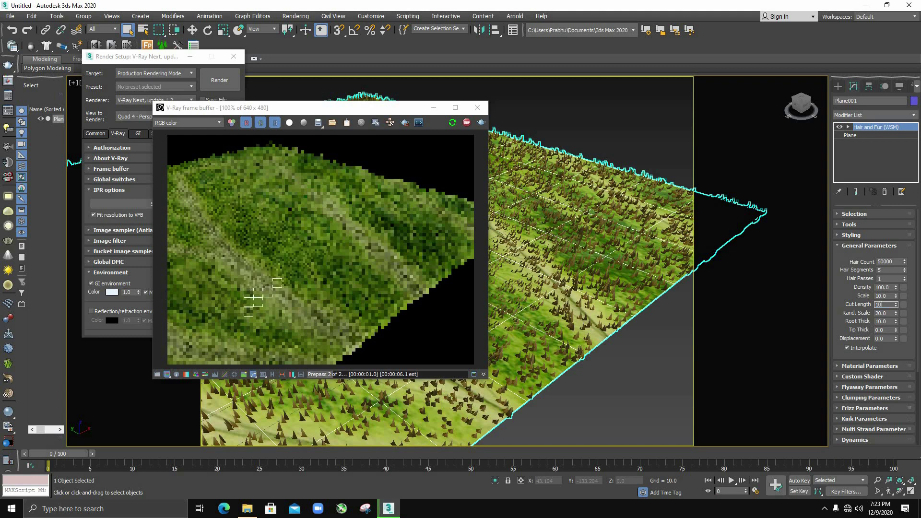
{"action": "key", "text": "Return"}
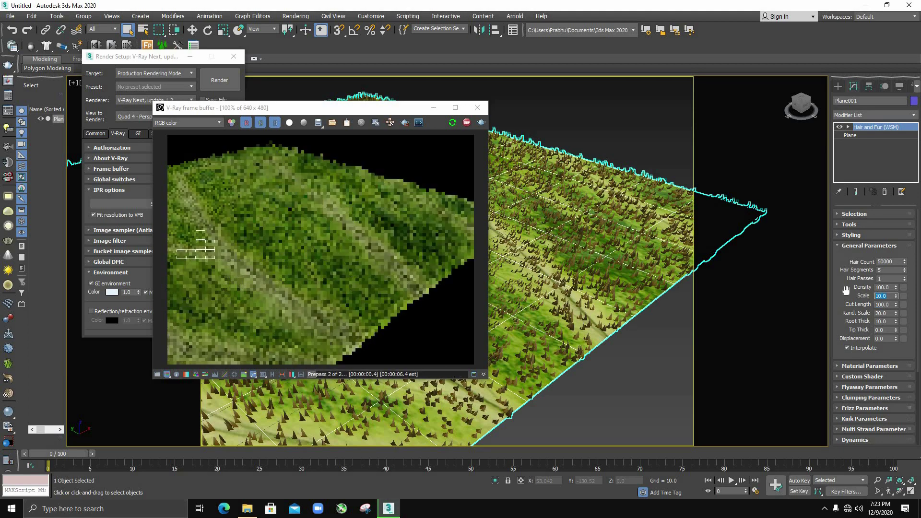
- Set grass Scale to 20 and Density to 80, discarding an attempted density of 110
{"action": "key", "text": "shift+Tab"}
{"action": "type", "text": "20"}
{"action": "key", "text": "Return"}
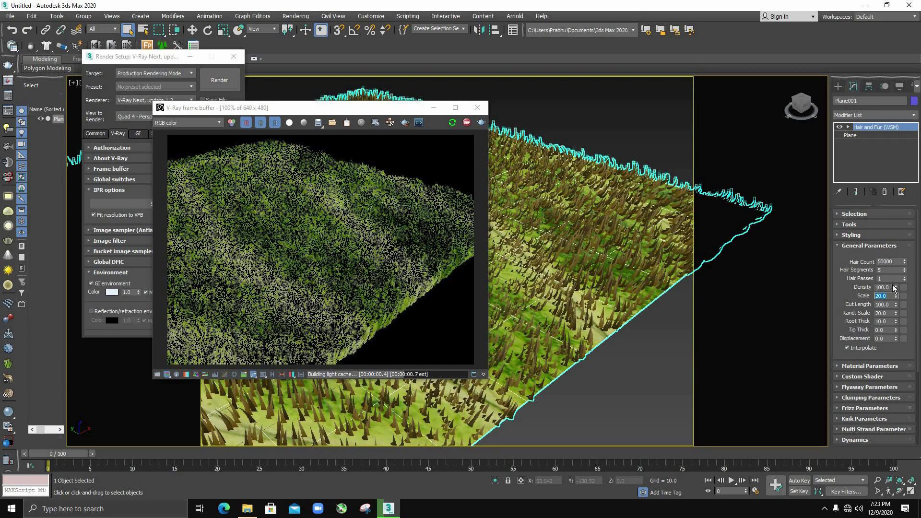
{"action": "key", "text": "shift+Tab"}
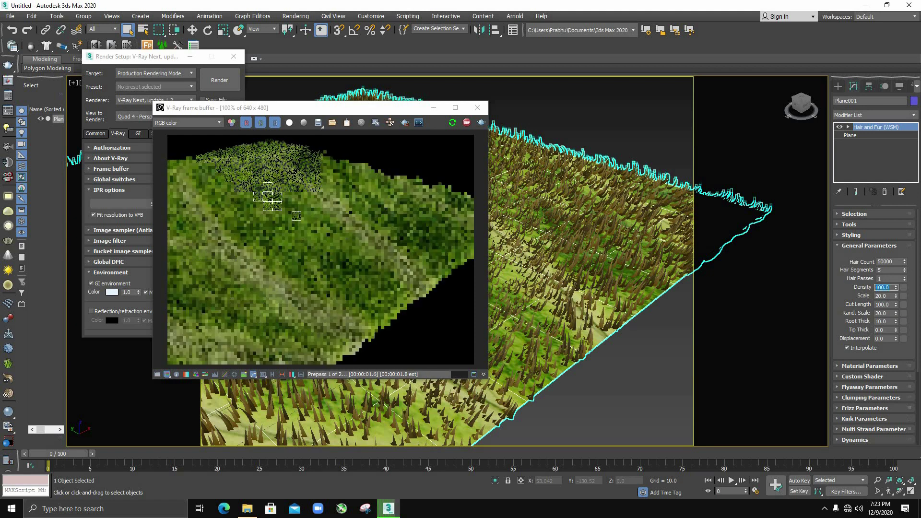
{"action": "type", "text": "110"}
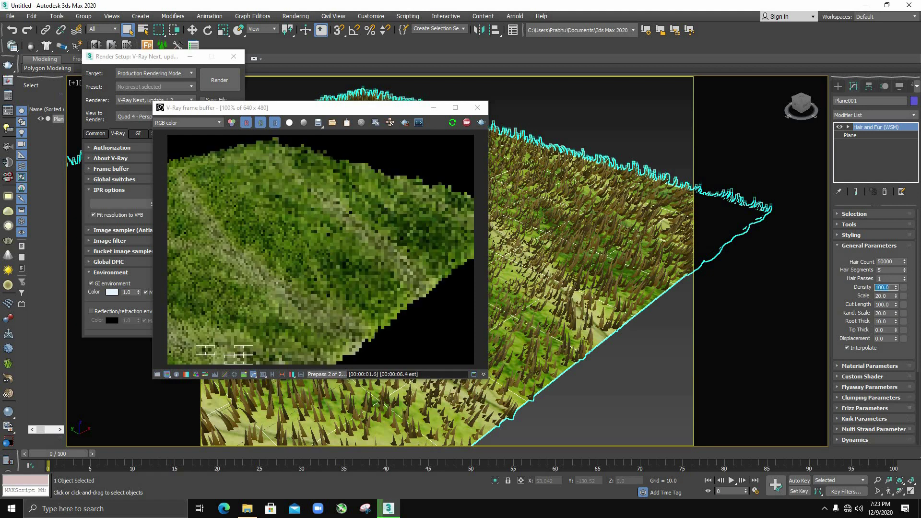
{"action": "key", "text": "Escape"}
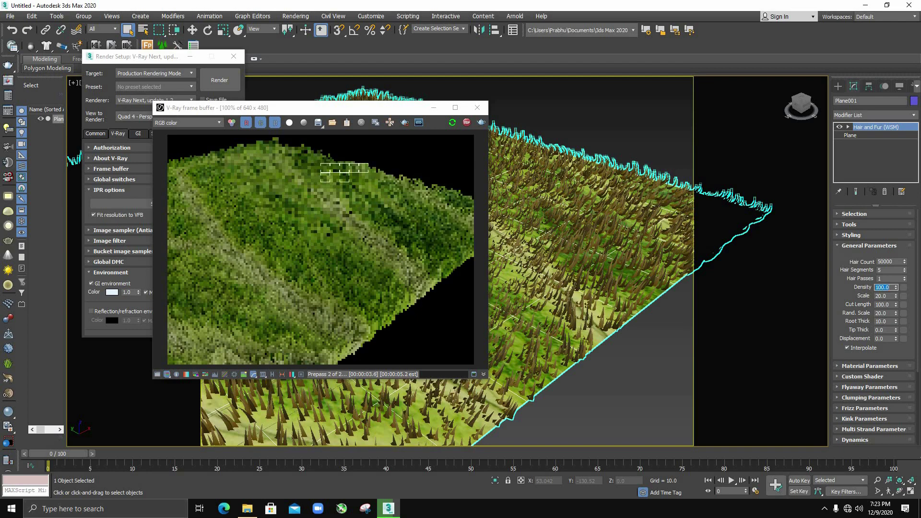
{"action": "type", "text": "80"}
{"action": "key", "text": "Return"}
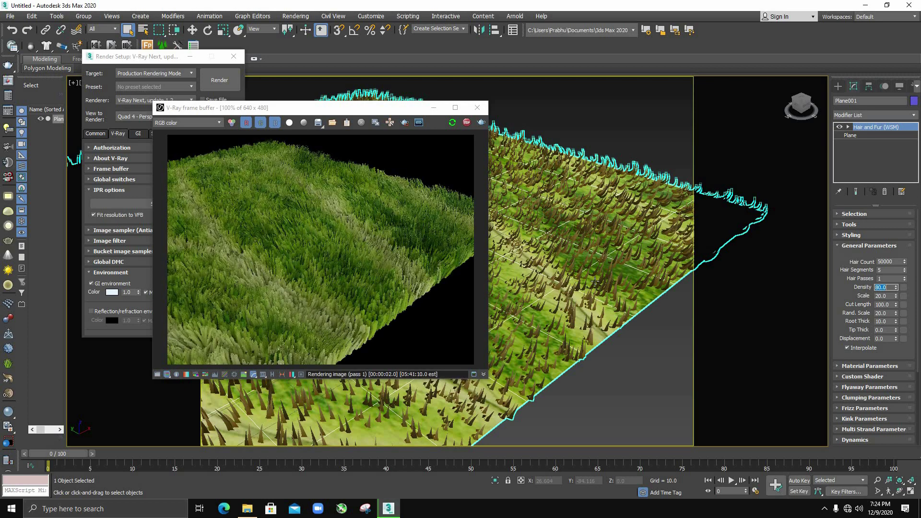
- Restore grass Density to 100 and zoom to review the V-Ray IPR render
{"action": "scroll", "coordinate": [594, 282], "scroll_direction": "down", "scroll_amount": 3}
{"action": "scroll", "coordinate": [595, 282], "scroll_direction": "down", "scroll_amount": 2}
{"action": "type", "text": "100"}
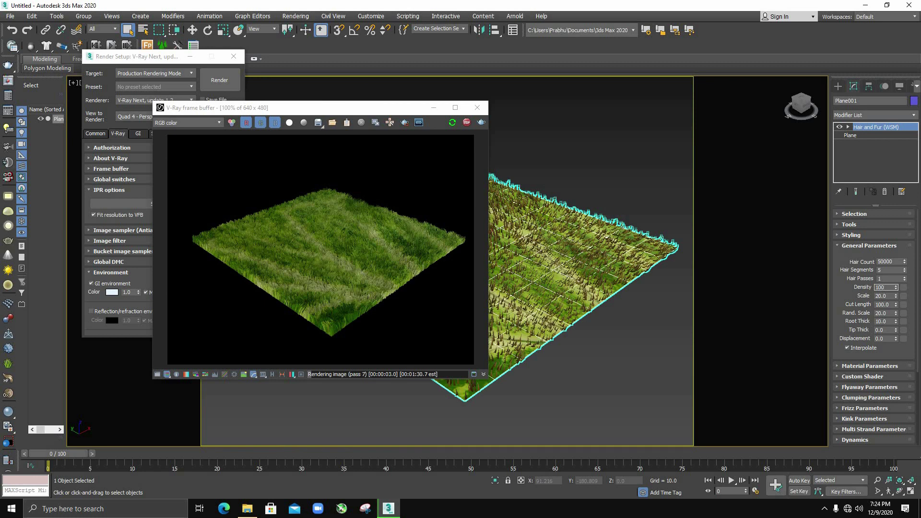
{"action": "key", "text": "Return"}
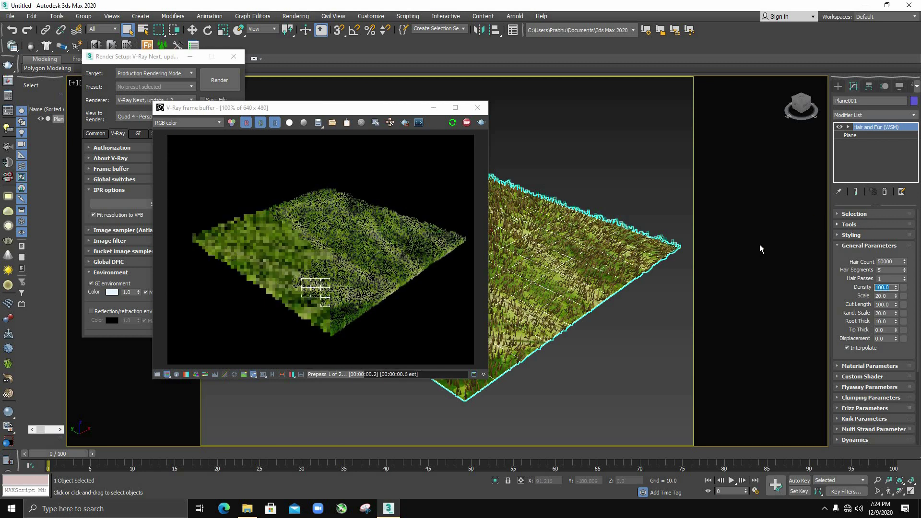
{"action": "scroll", "coordinate": [557, 265], "scroll_direction": "up", "scroll_amount": 2}
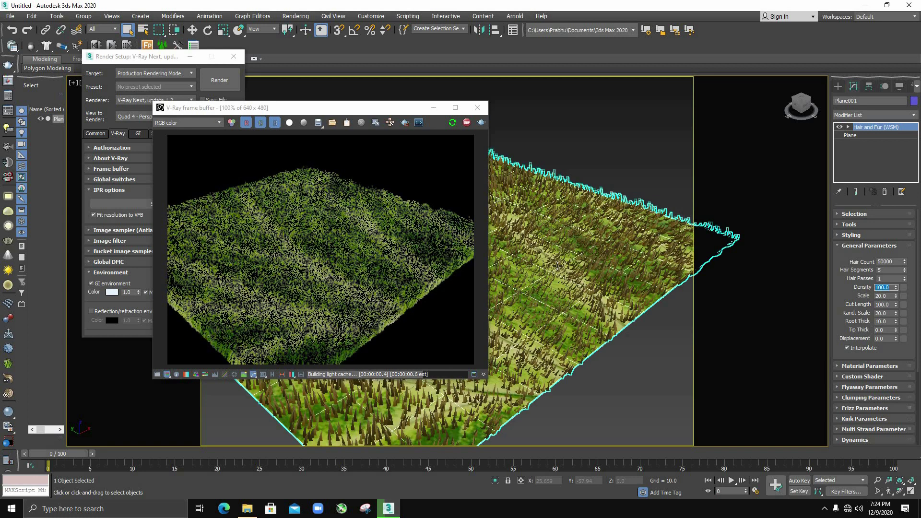